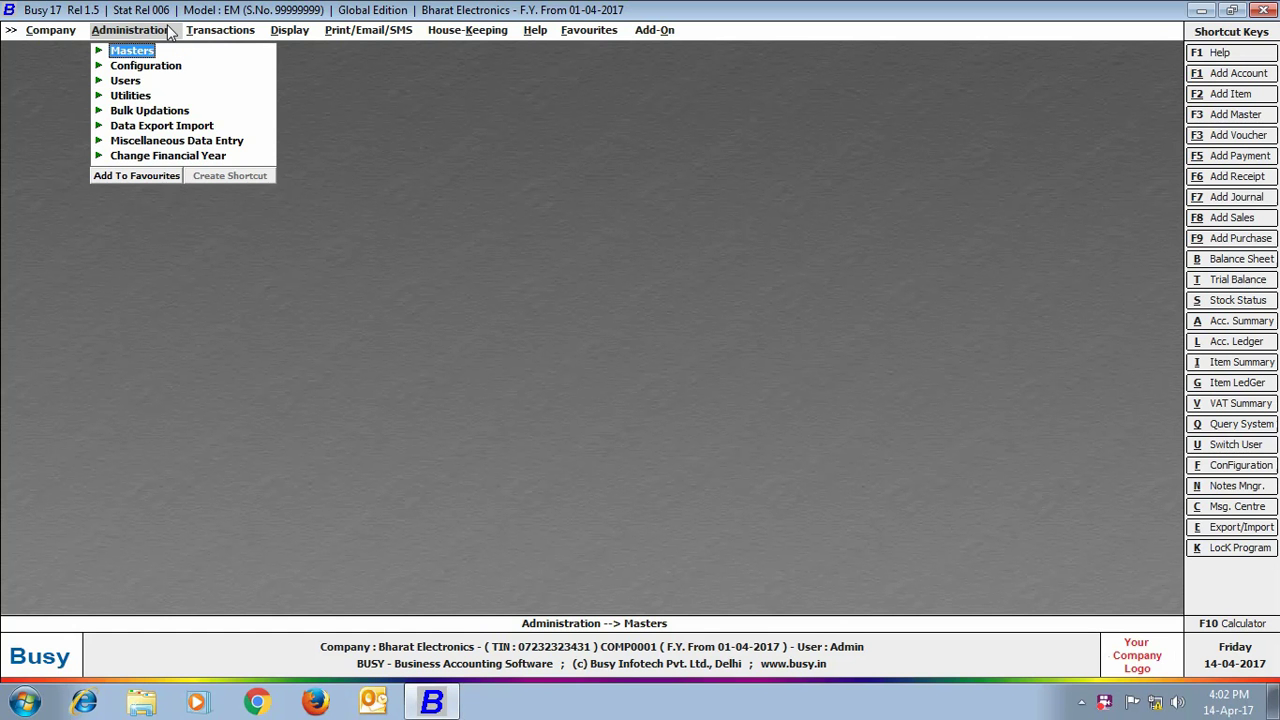
Set Enable Multi Branch Details to Y in Enterprise Features
click(158, 66)
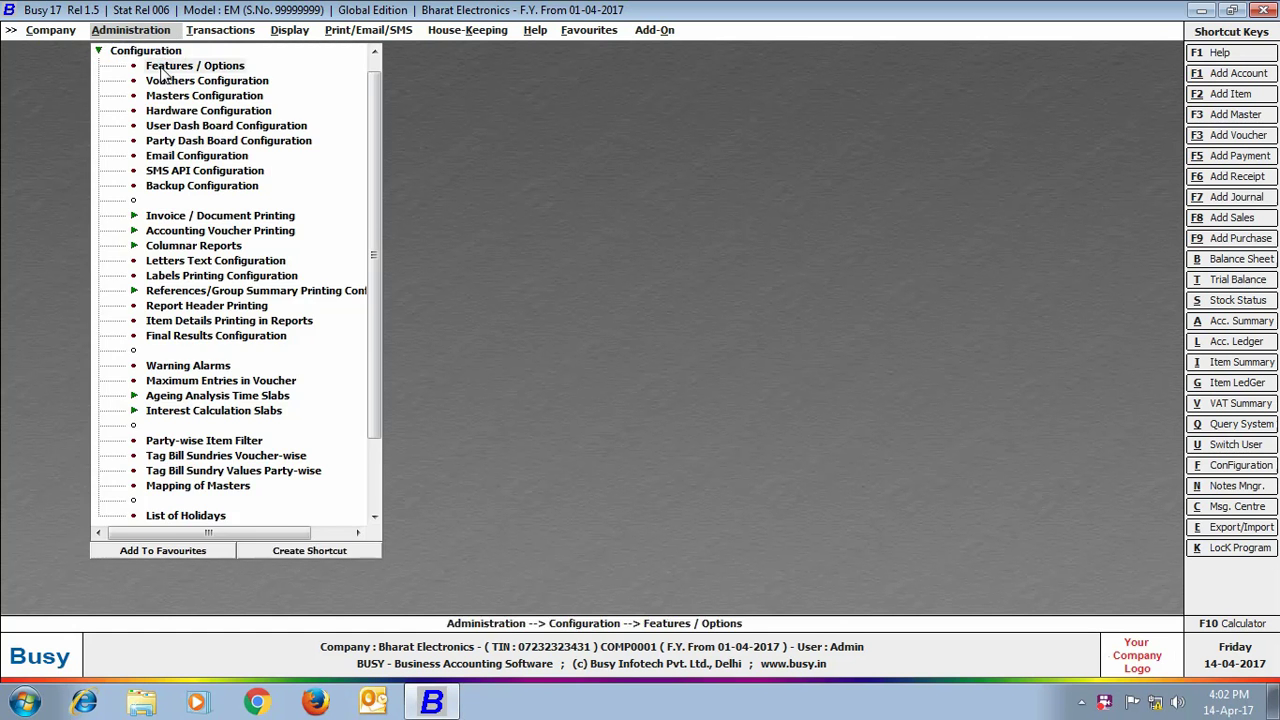
click(160, 70)
click(161, 537)
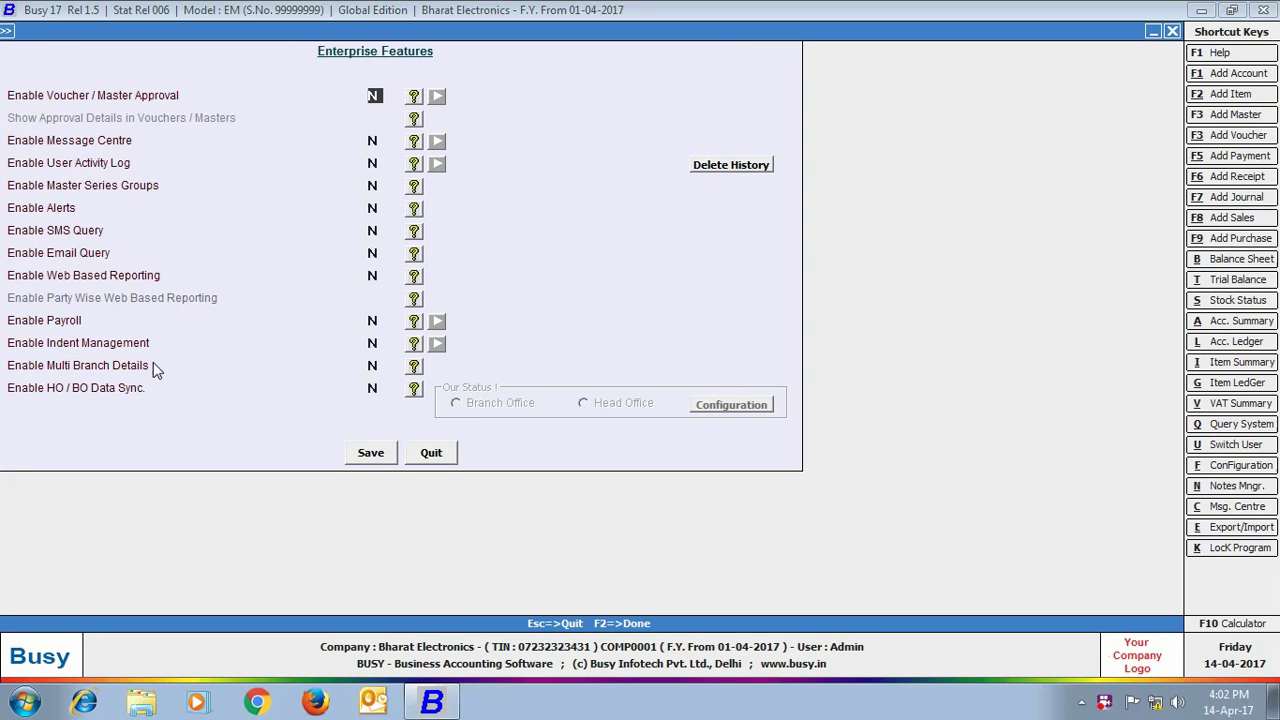
click(374, 366)
key(y)
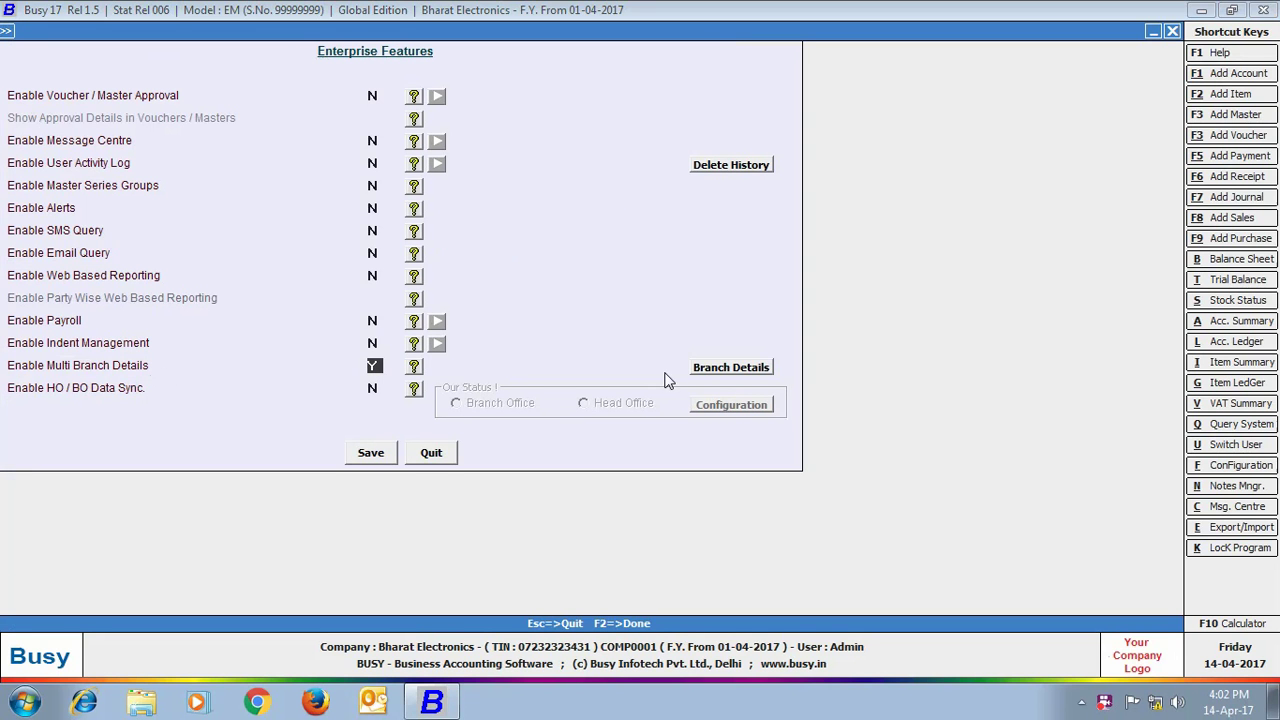
click(718, 369)
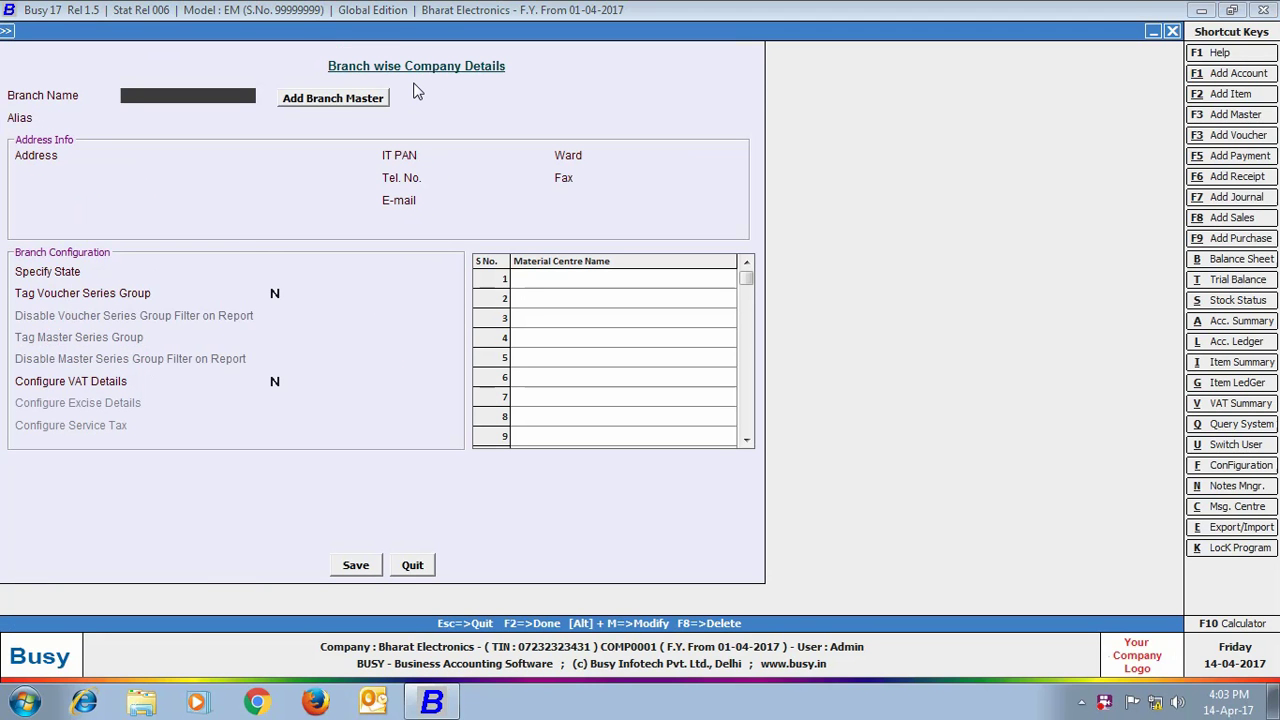
Add and save branch Rohtak with voucher series group, user and material centre creation set to Y
click(337, 104)
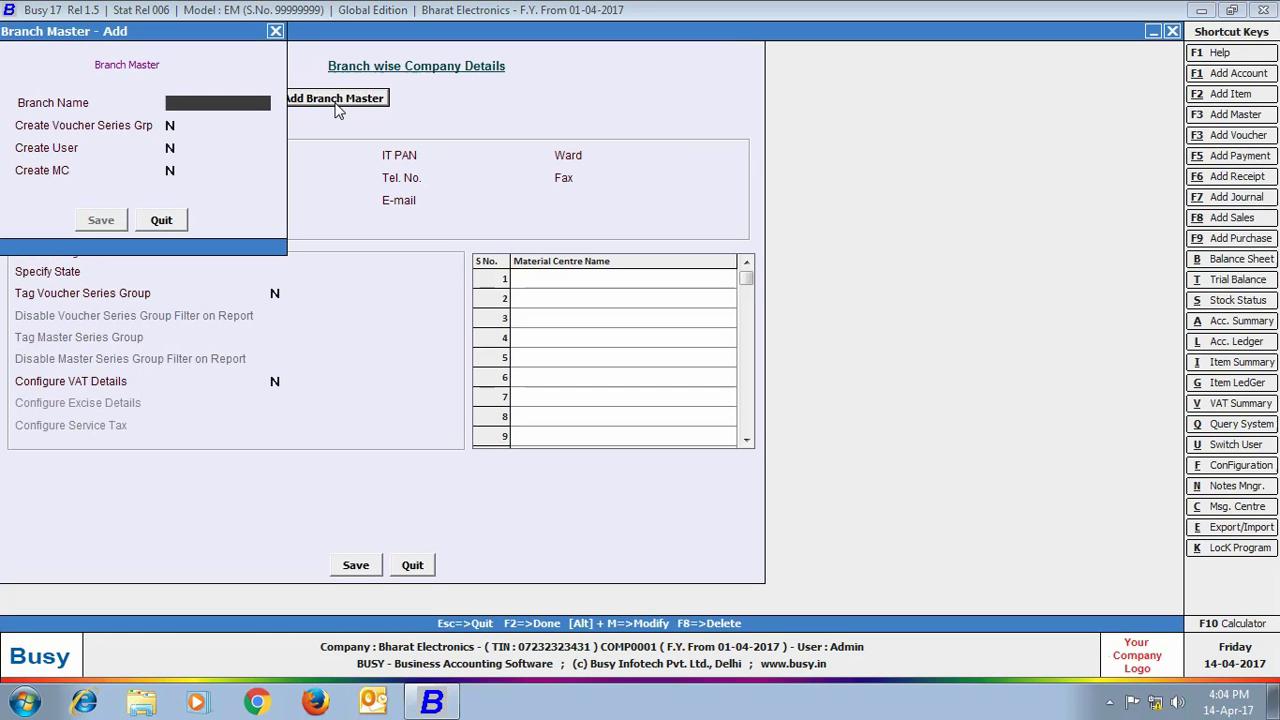
text(Rohtak)
key(Return)
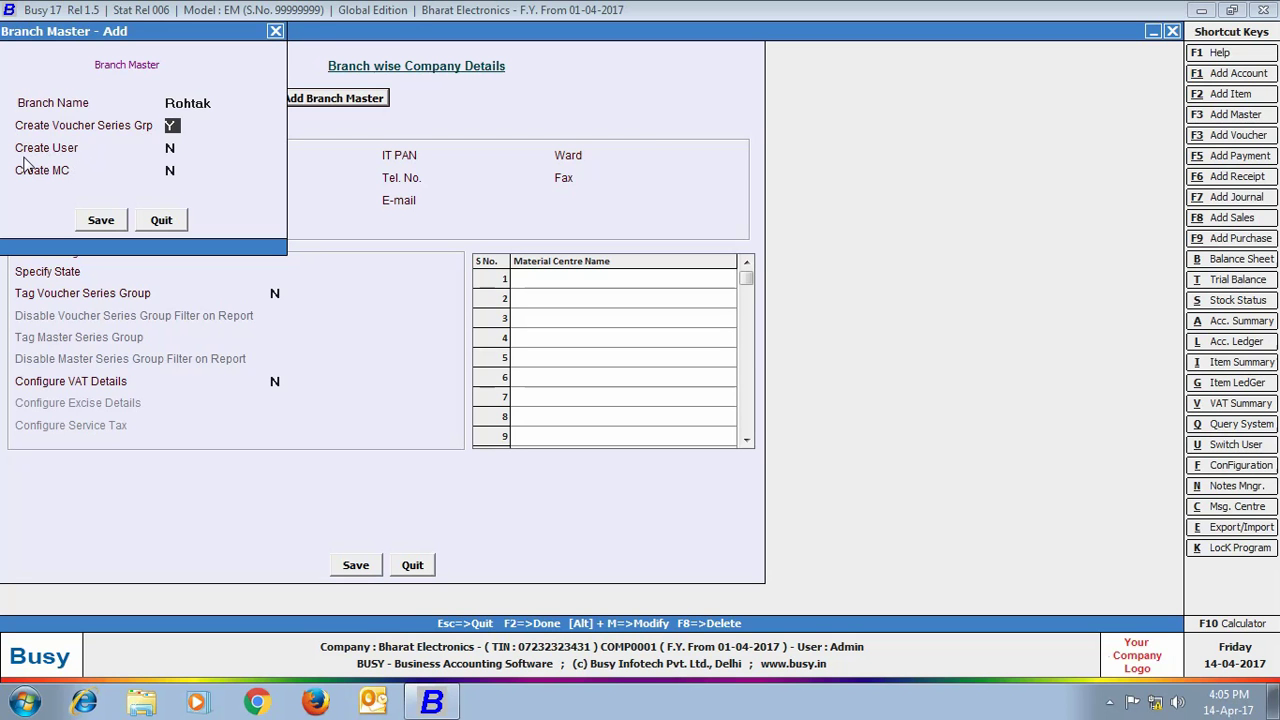
click(172, 147)
click(173, 170)
text(y)
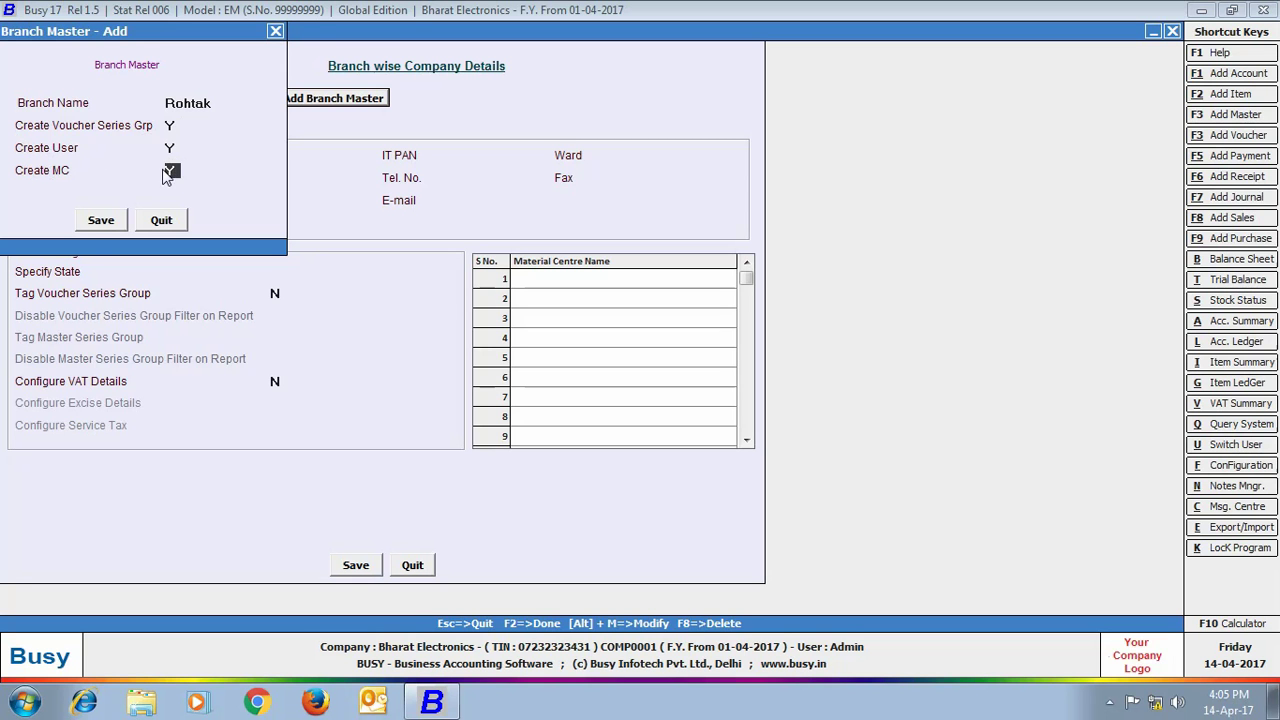
click(100, 224)
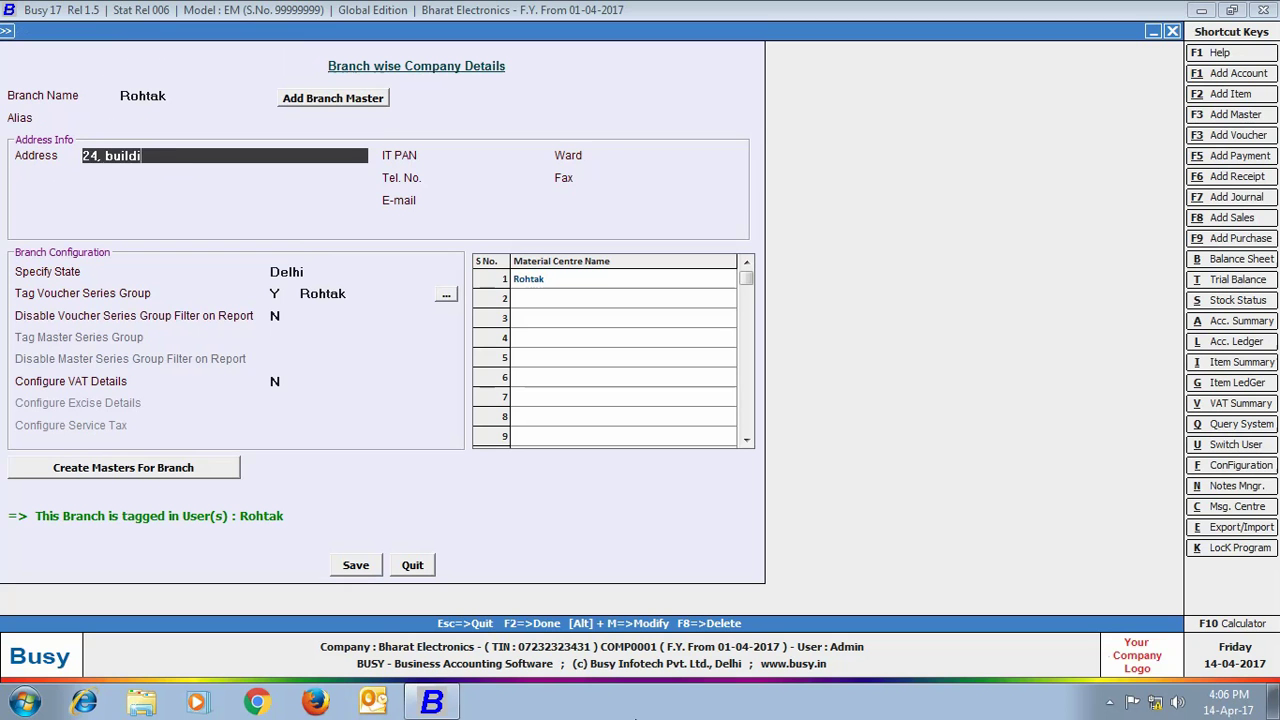
key(Return)
key(Return)
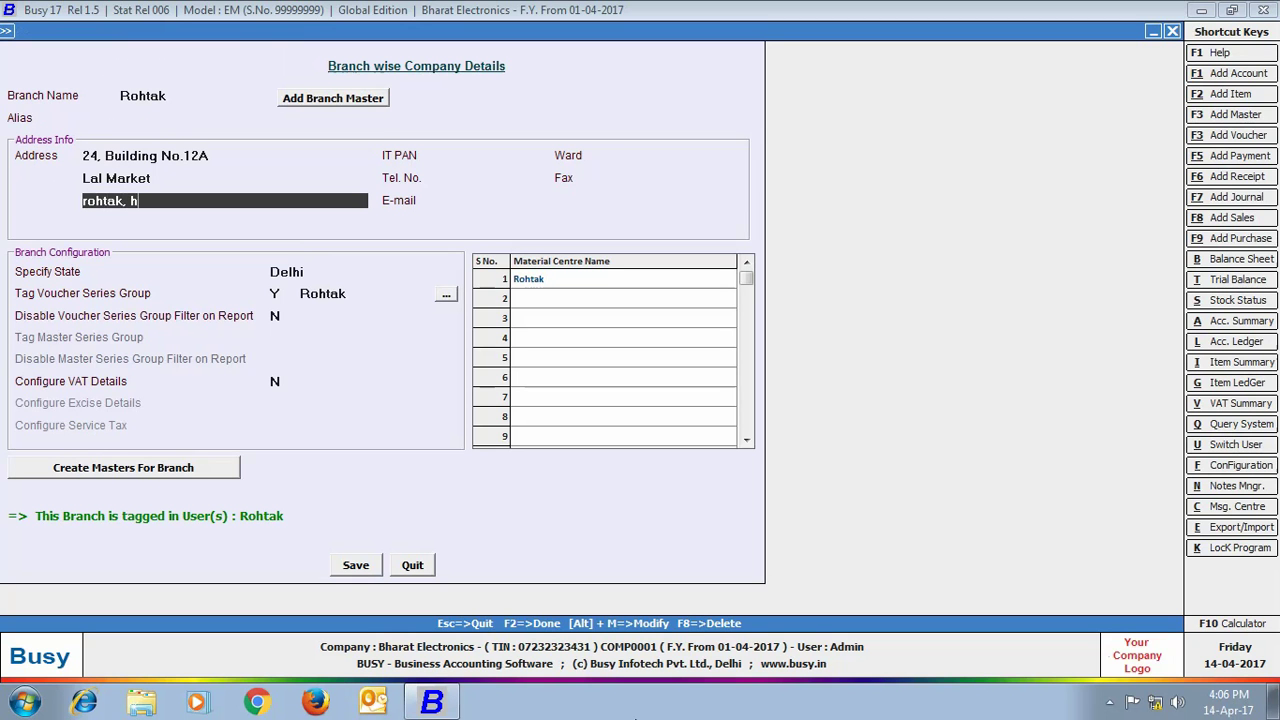
key(Return)
key(Return)
key(Return)
text(haryana)
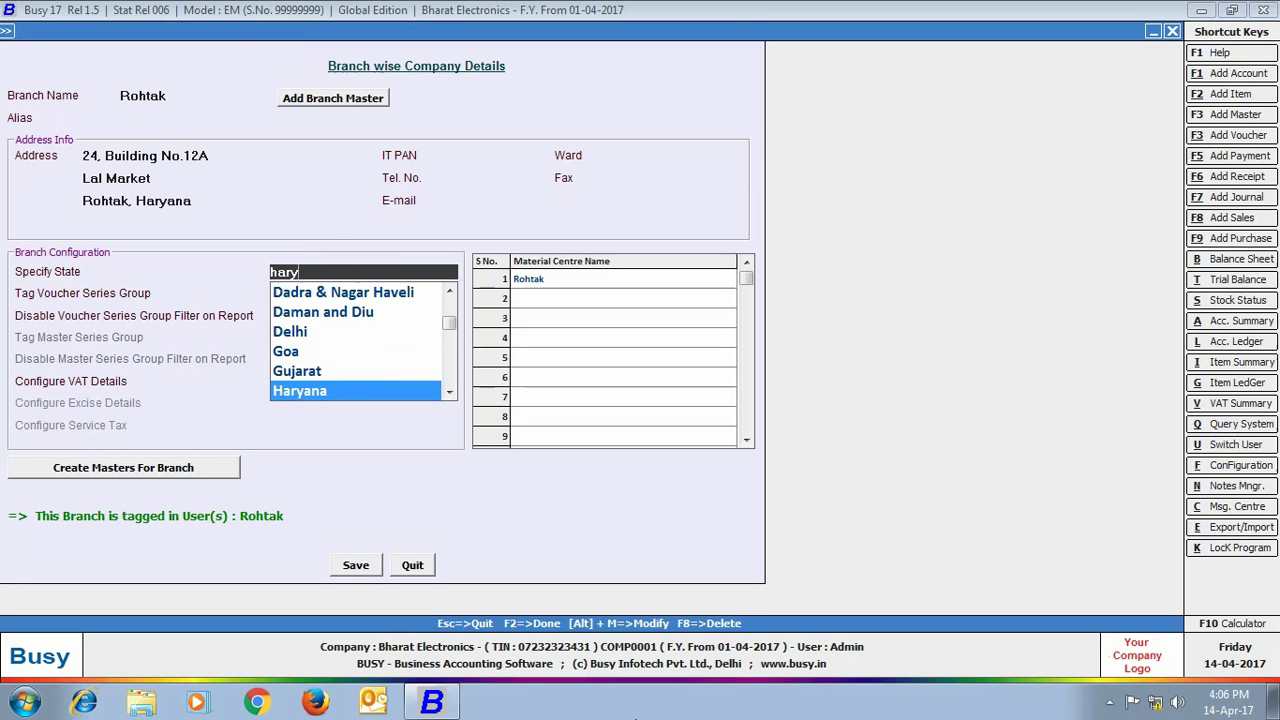
key(Return)
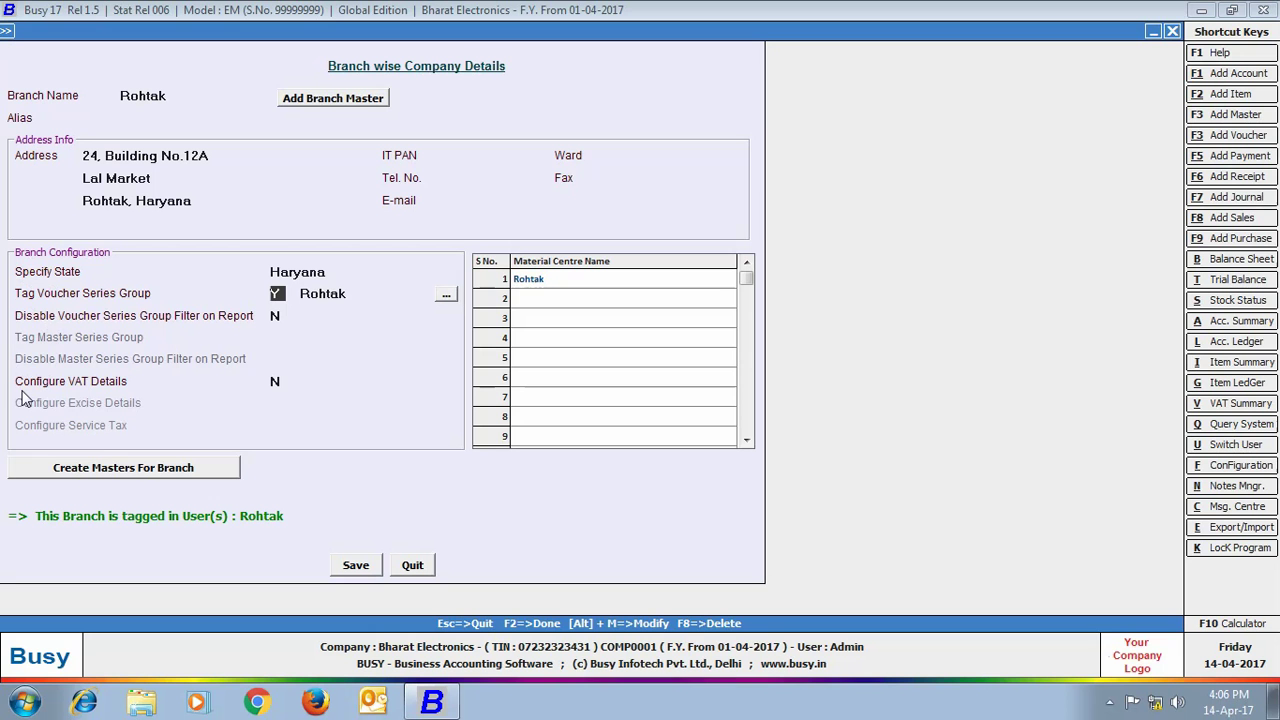
Set Configure VAT Details to Y for the Rohtak branch
click(277, 382)
text(Y)
click(416, 390)
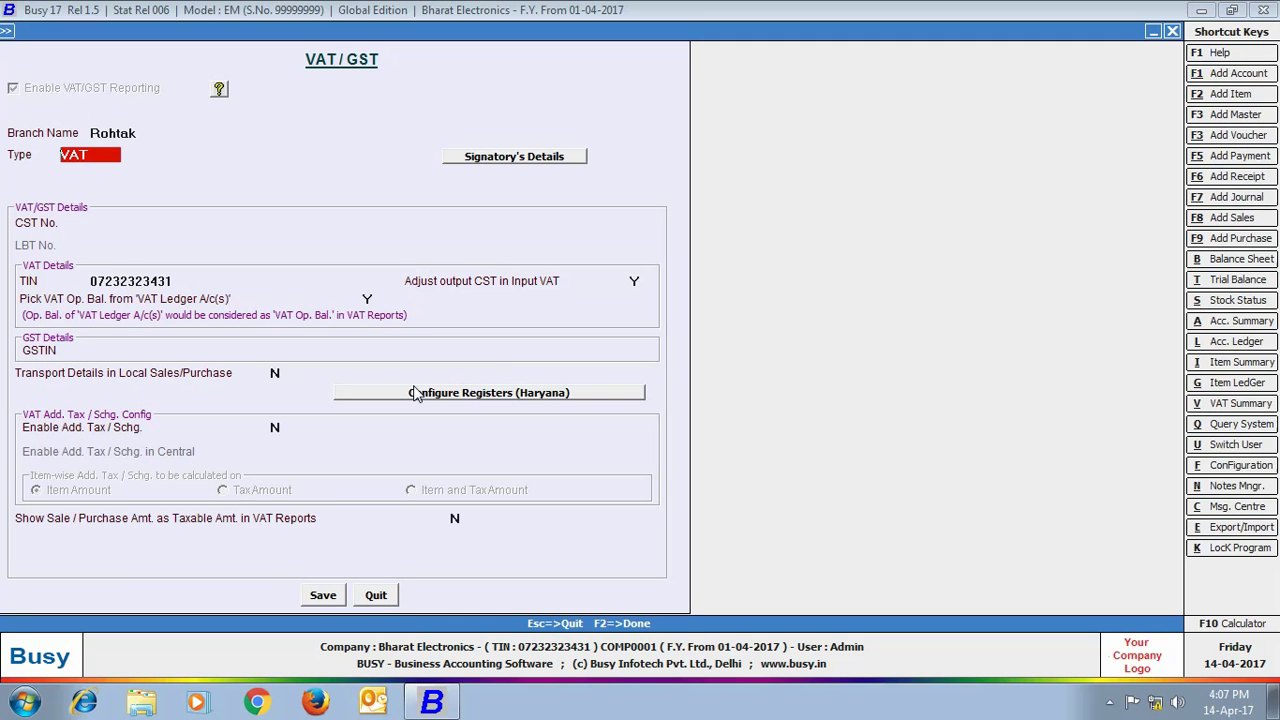
click(168, 284)
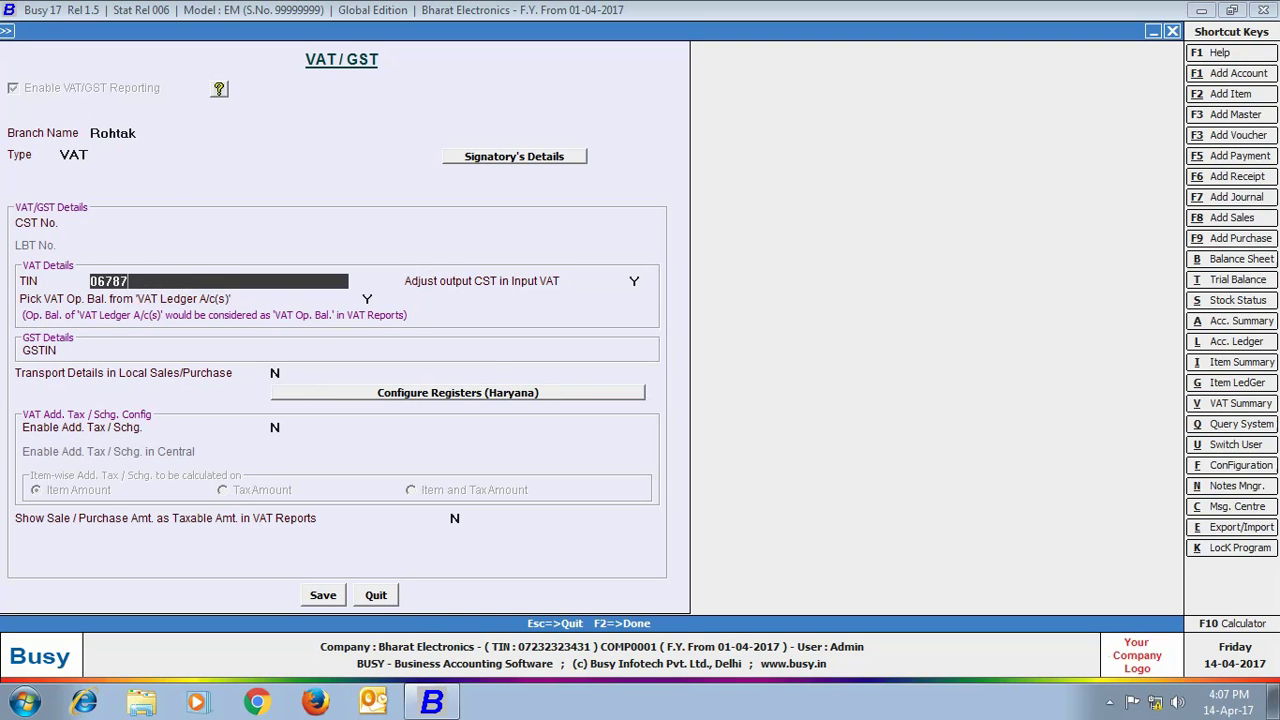
key(Return)
key(Return)
key(Return)
key(Return)
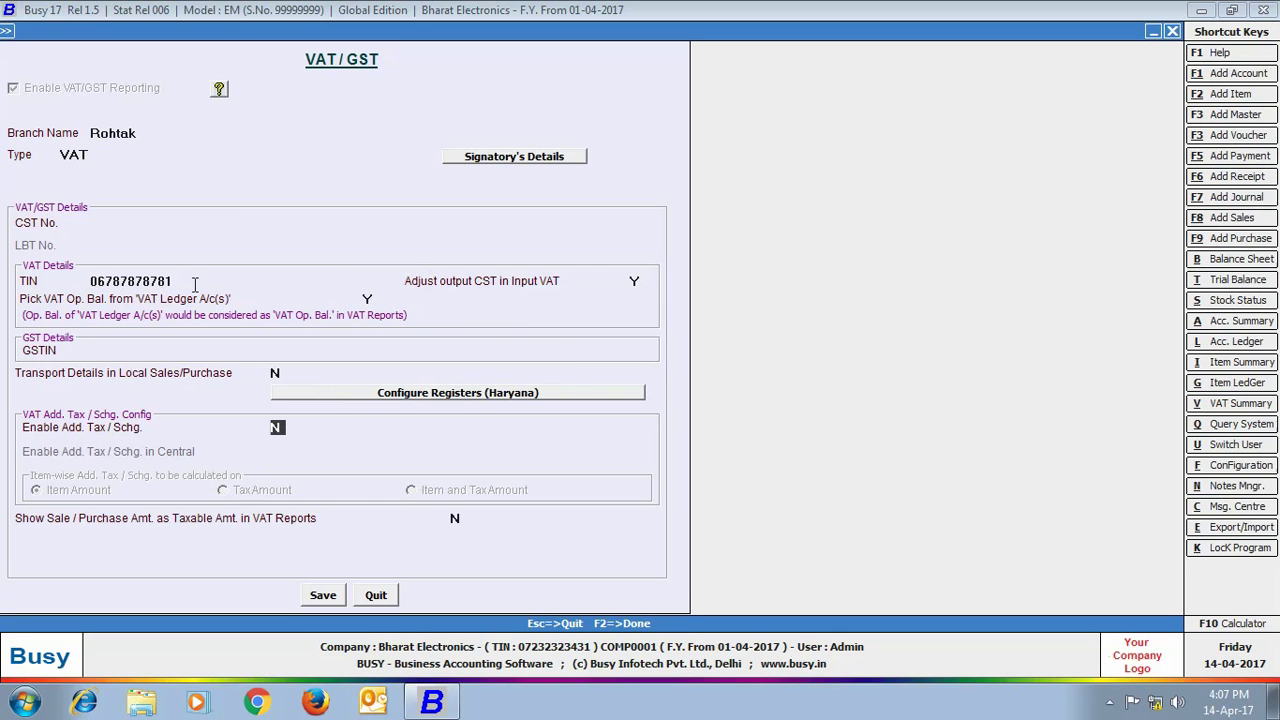
key(y)
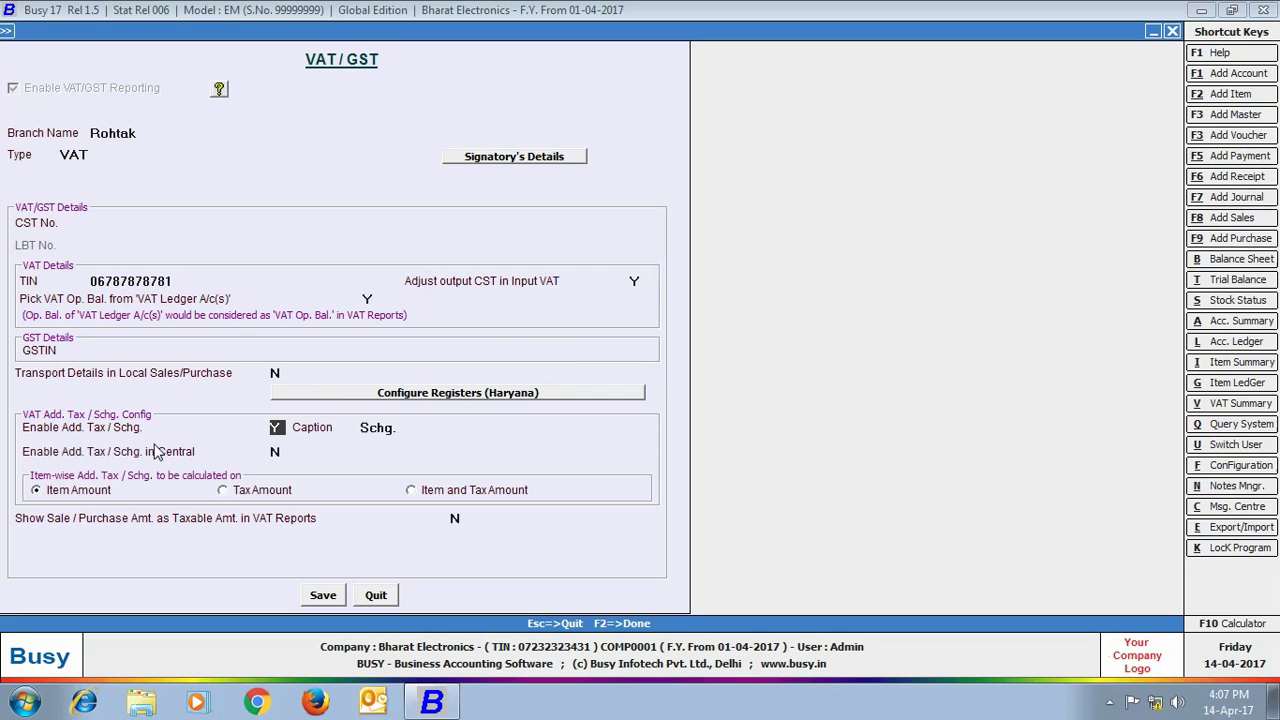
click(222, 491)
click(323, 595)
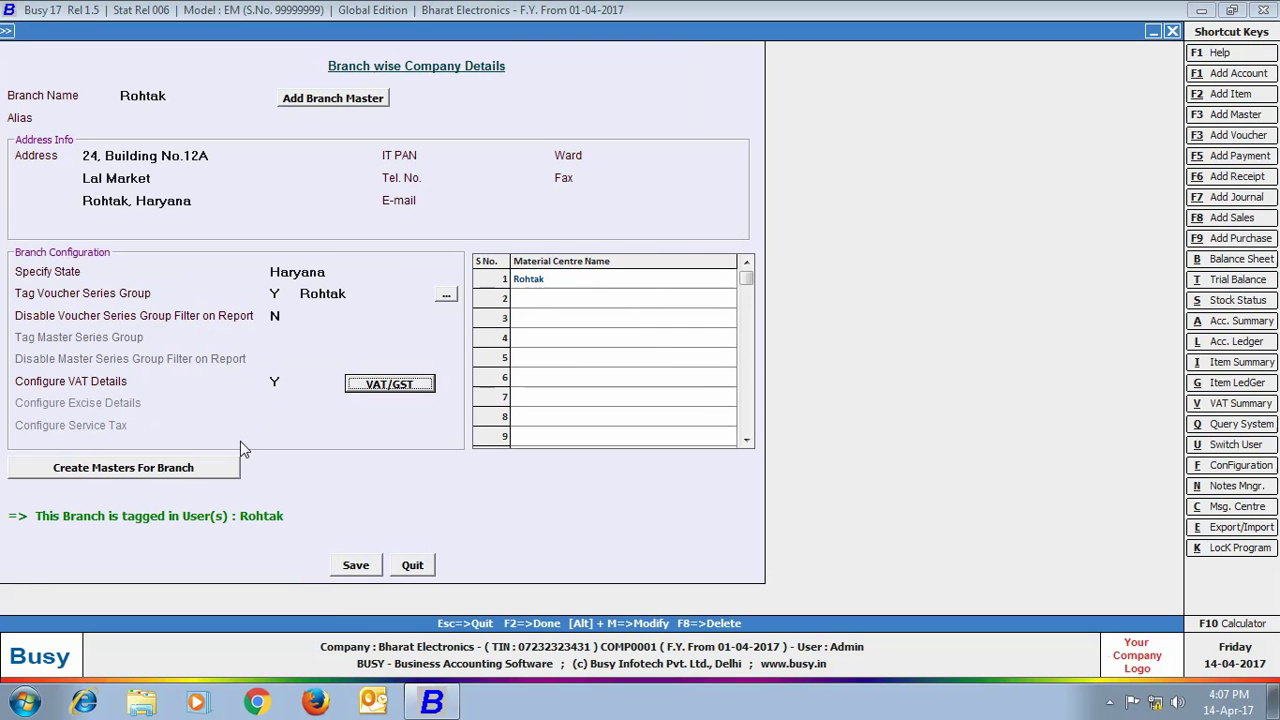
Create Rohtak copies of Staff Welfare Expenses and Telephone Expenses from Expenses (Indirect/Admn.)
click(145, 470)
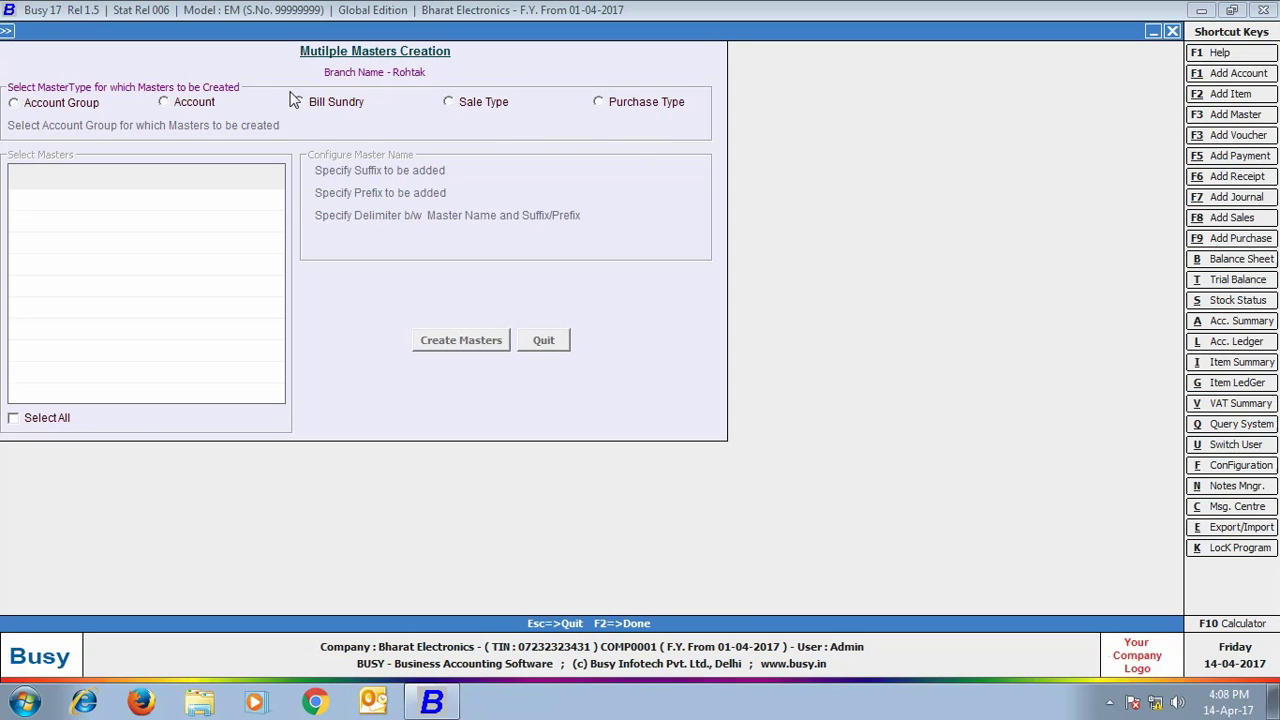
click(164, 103)
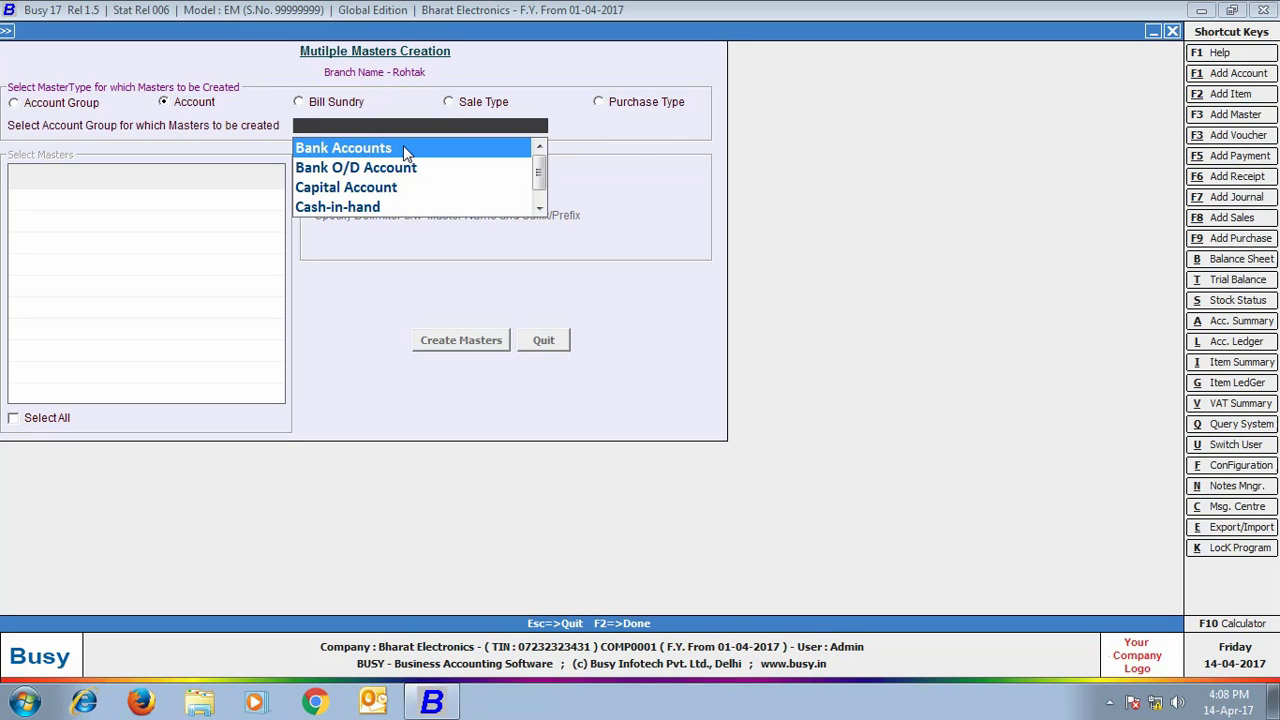
key(Down)
key(f)
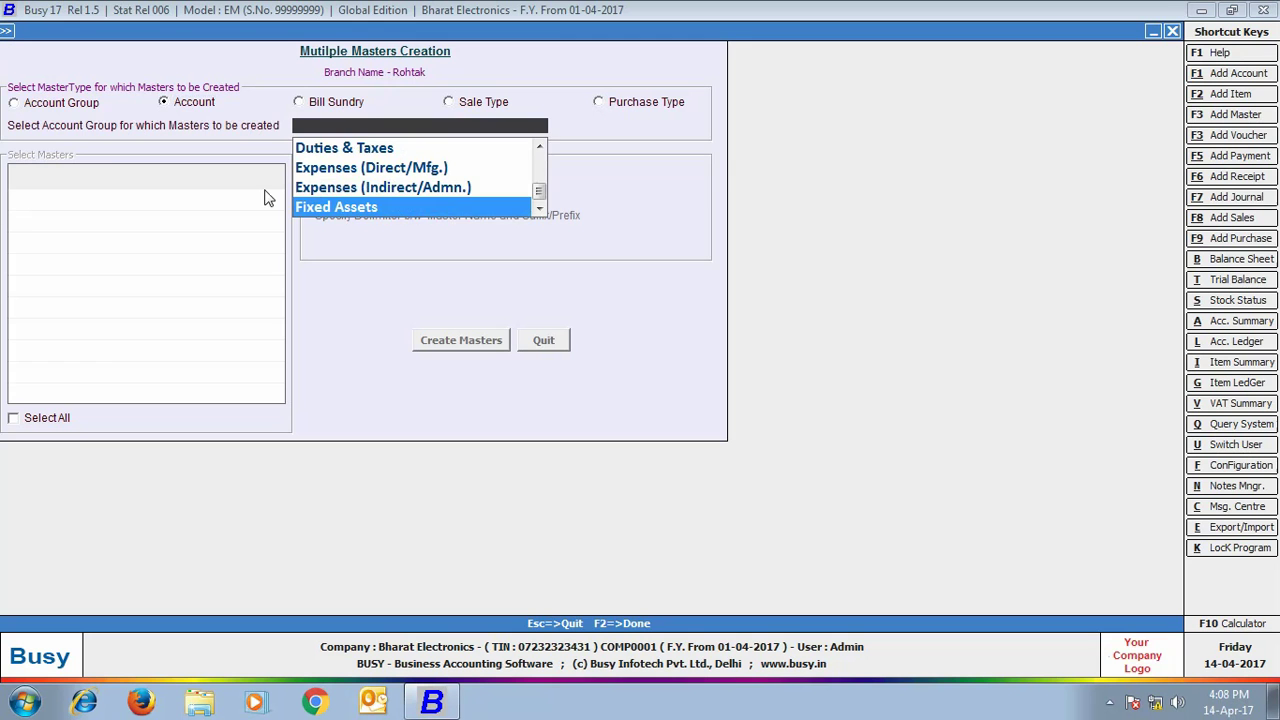
click(318, 190)
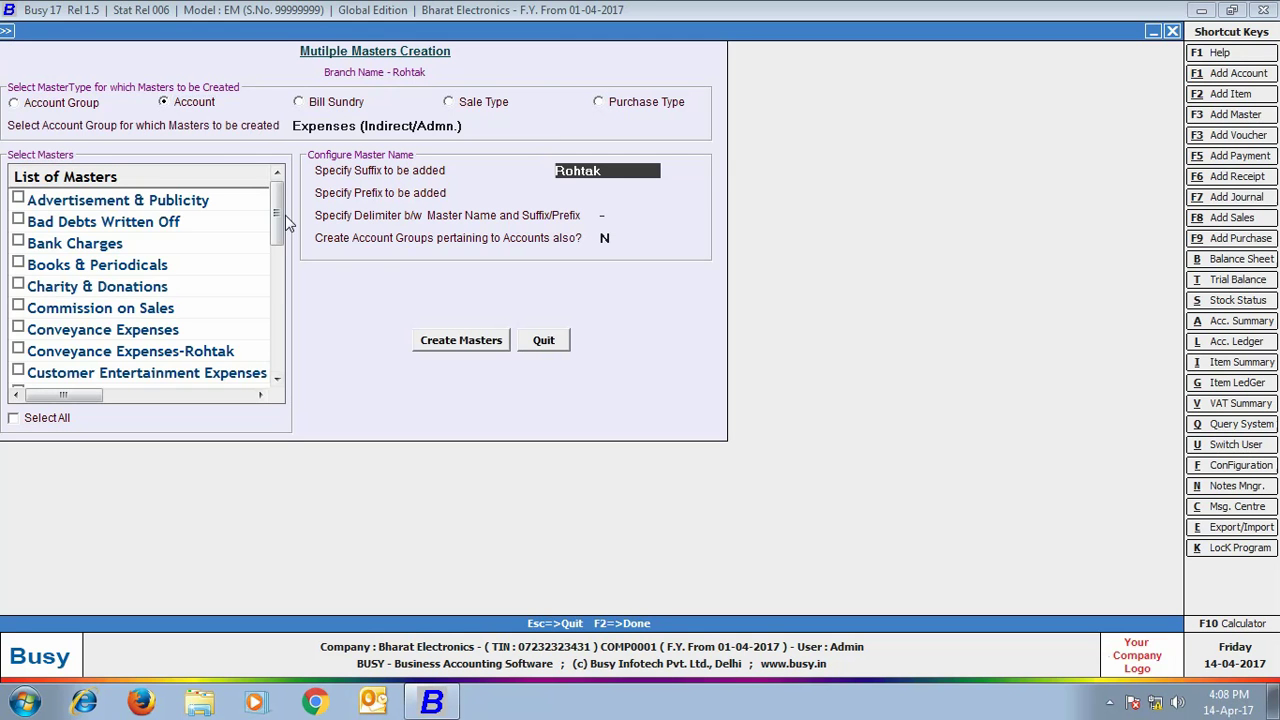
drag(279, 214, 277, 340)
click(18, 305)
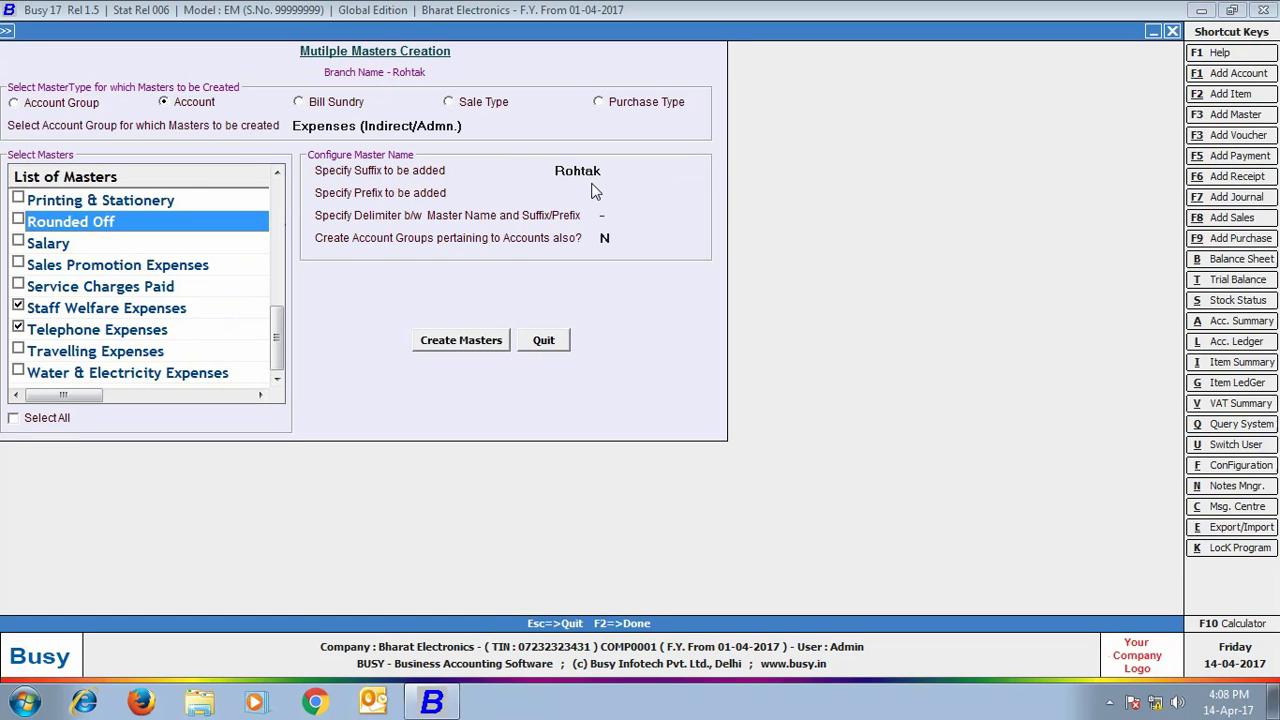
click(489, 342)
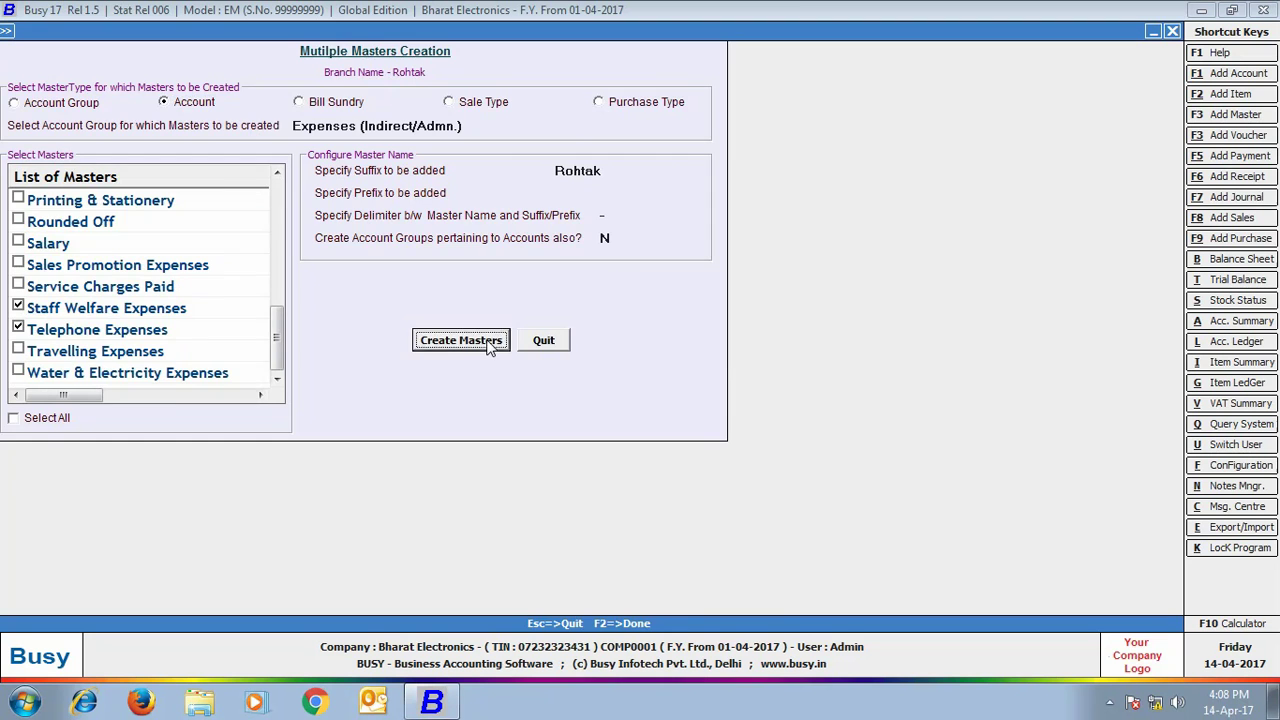
click(748, 388)
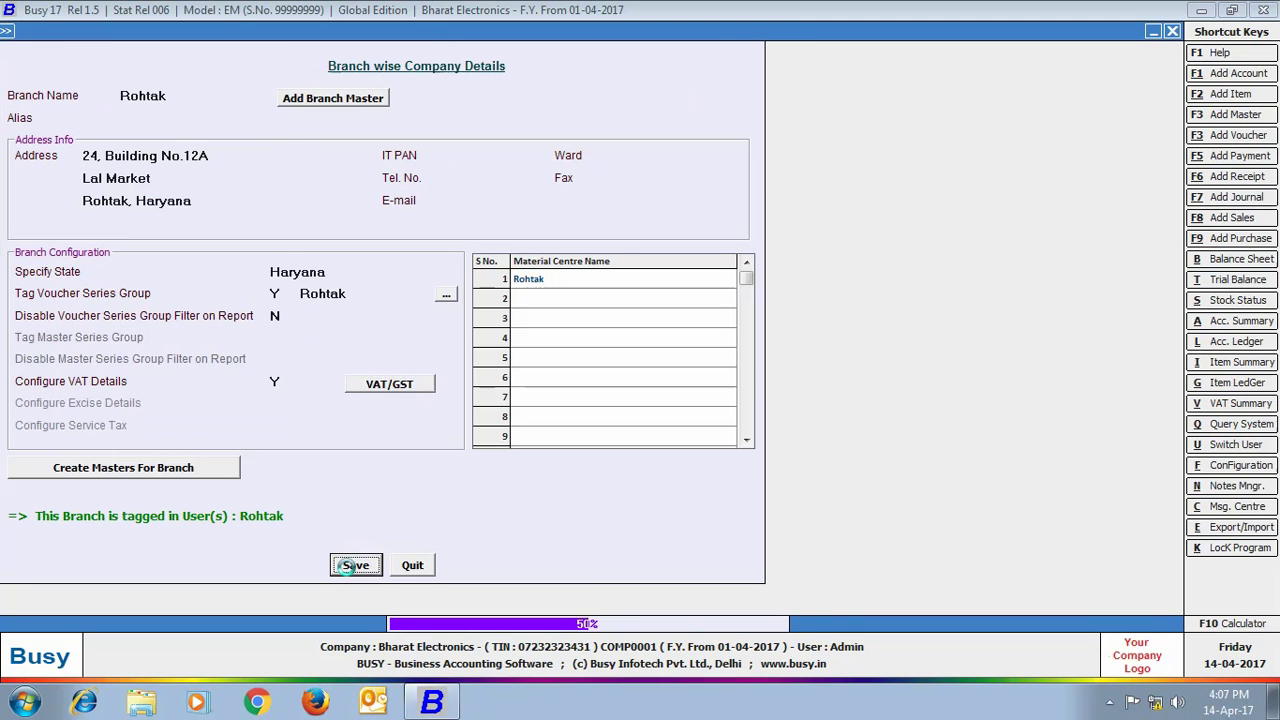
Add branch Mumbai with voucher series group, user and material centre creation enabled
click(355, 565)
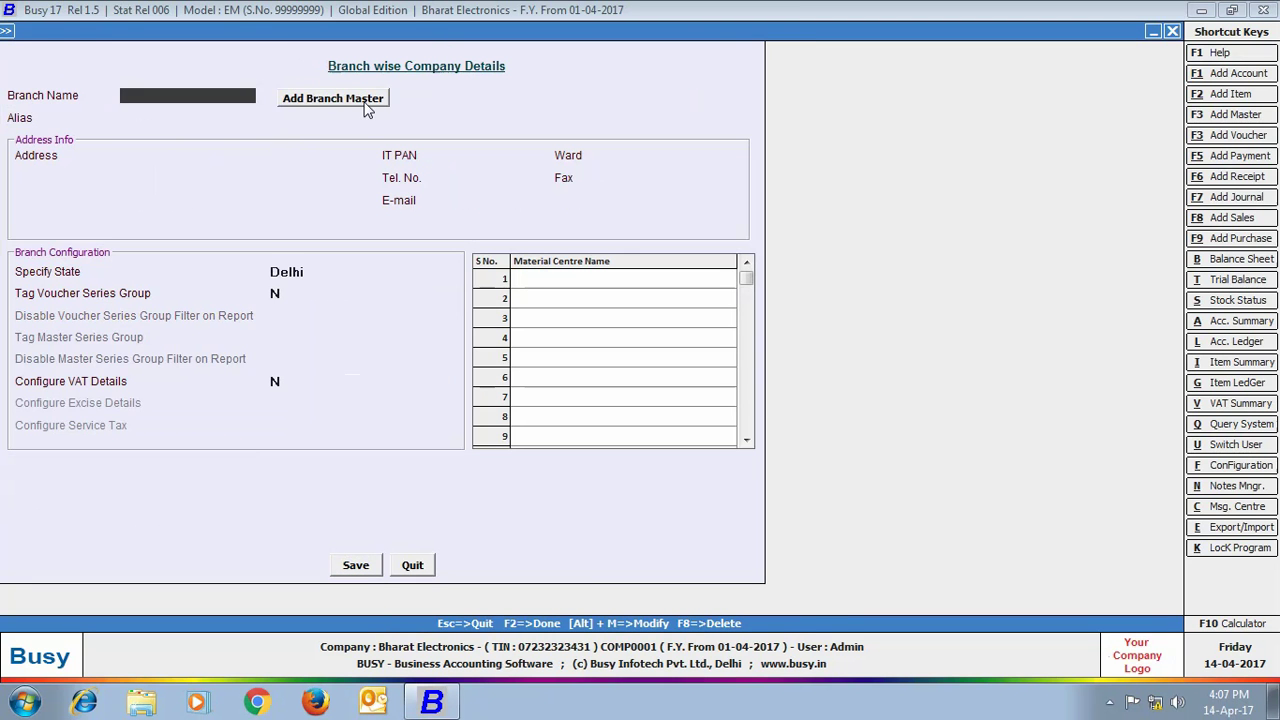
click(334, 98)
text(mumbai)
key(Return)
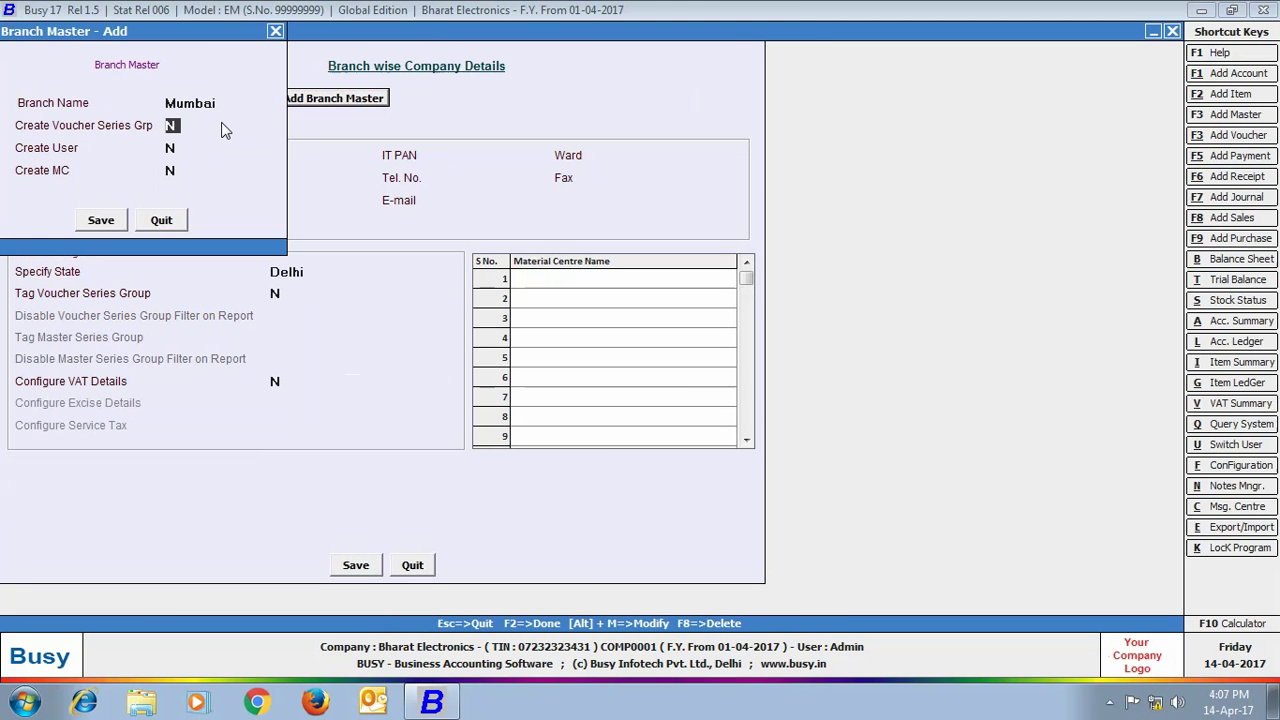
key(Return)
key(y)
key(Return)
key(y)
click(101, 220)
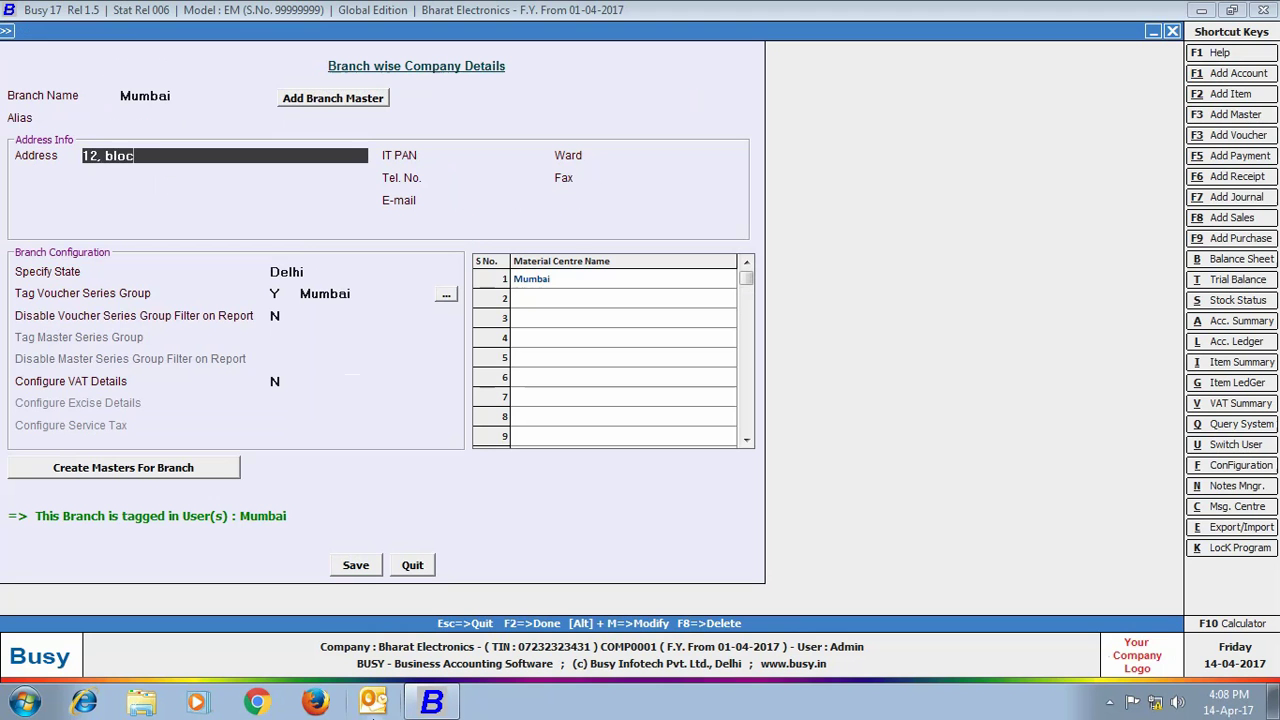
key(Return)
key(Return)
key(Return)
key(Return)
key(Return)
key(Return)
key(Return)
key(Return)
key(Return)
text(mah)
key(Return)
key(Return)
key(Return)
key(Return)
key(y)
key(Return)
click(422, 384)
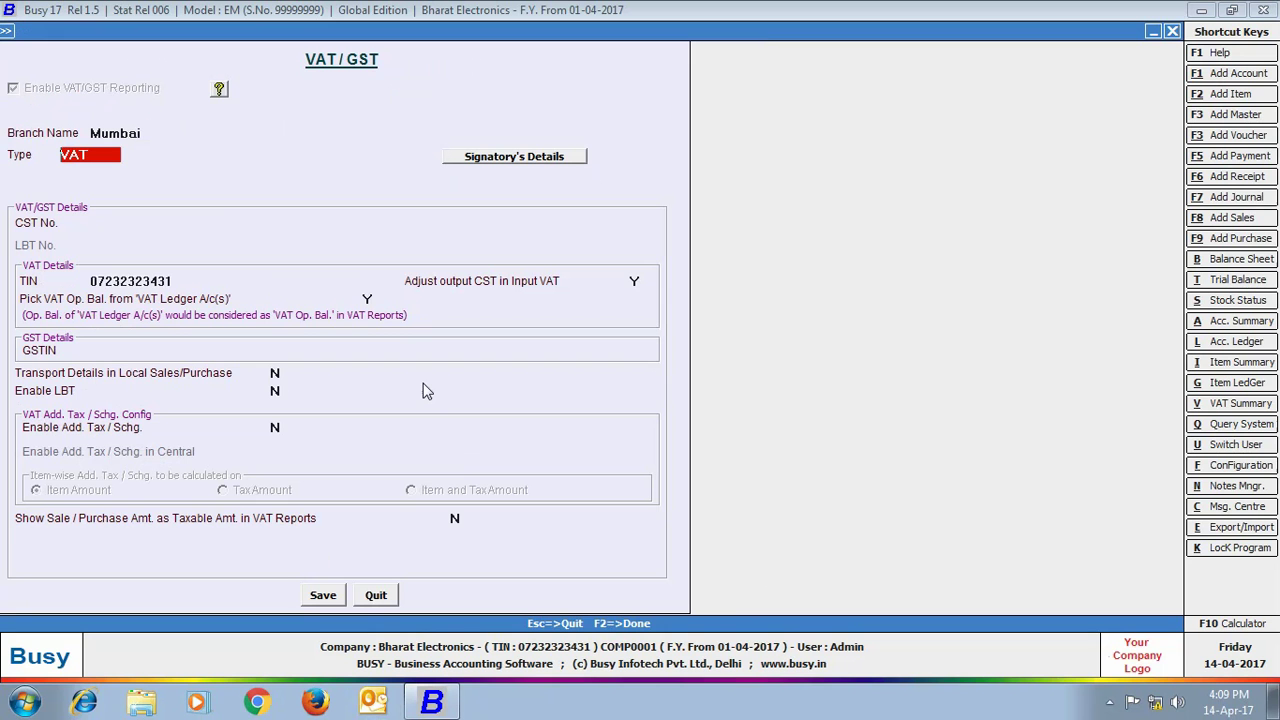
key(Return)
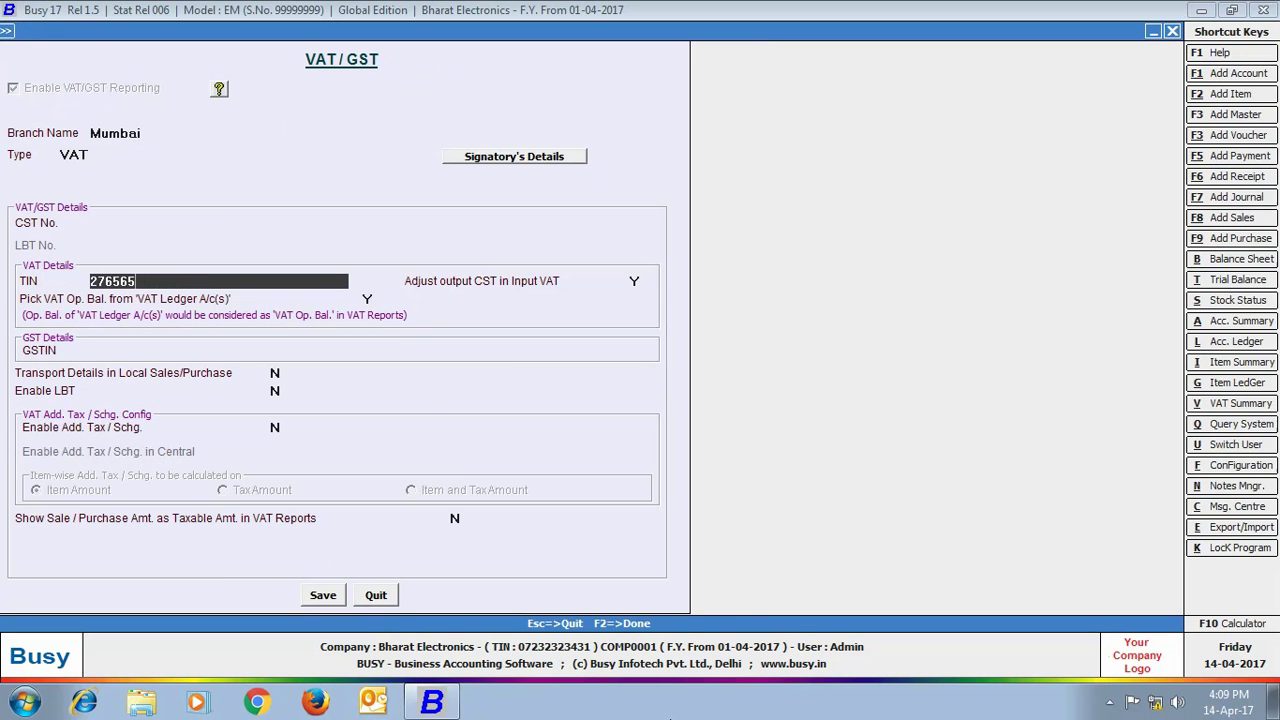
click(323, 595)
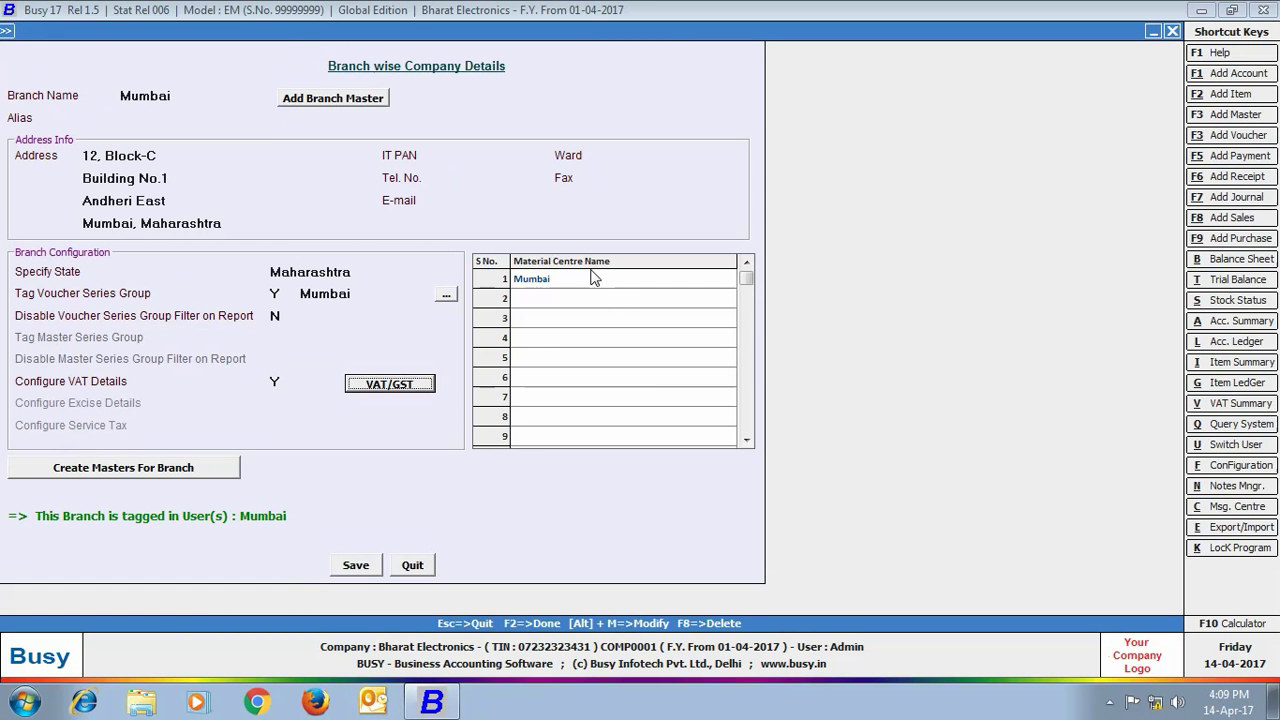
click(370, 570)
click(747, 390)
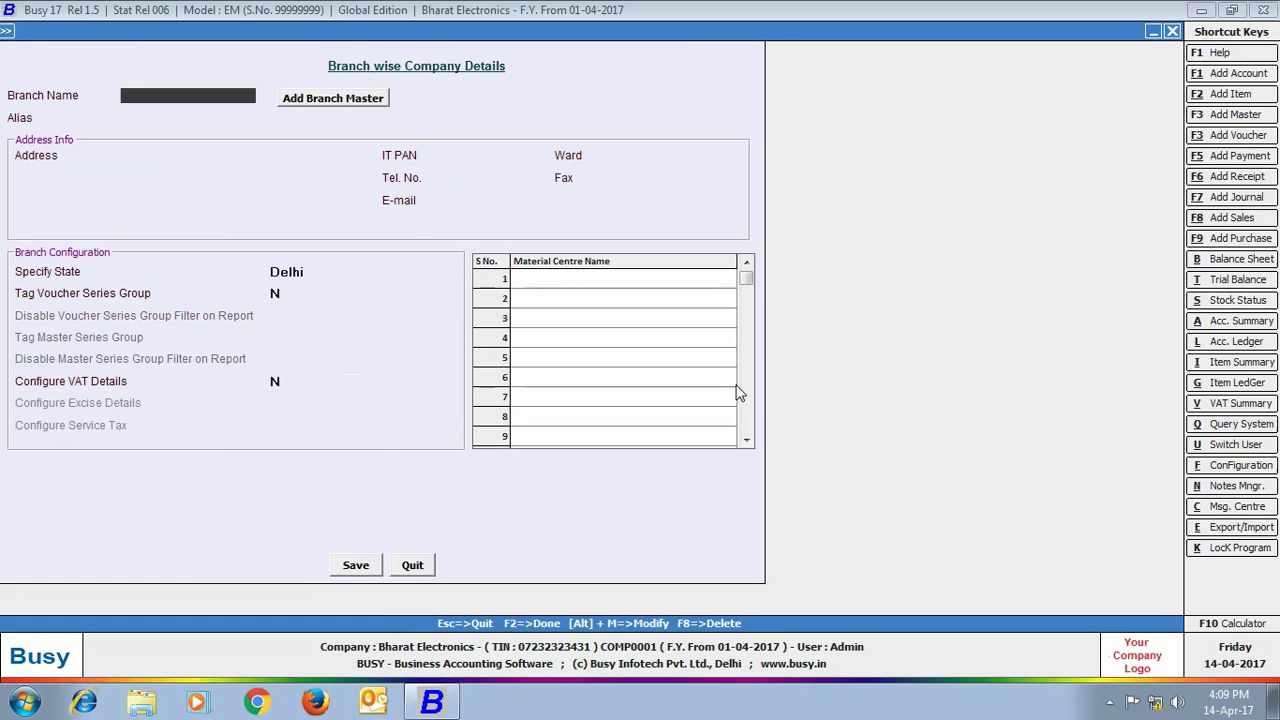
click(413, 567)
Tag the VAT-Mumbai series to the Mumbai voucher series group and save
click(372, 456)
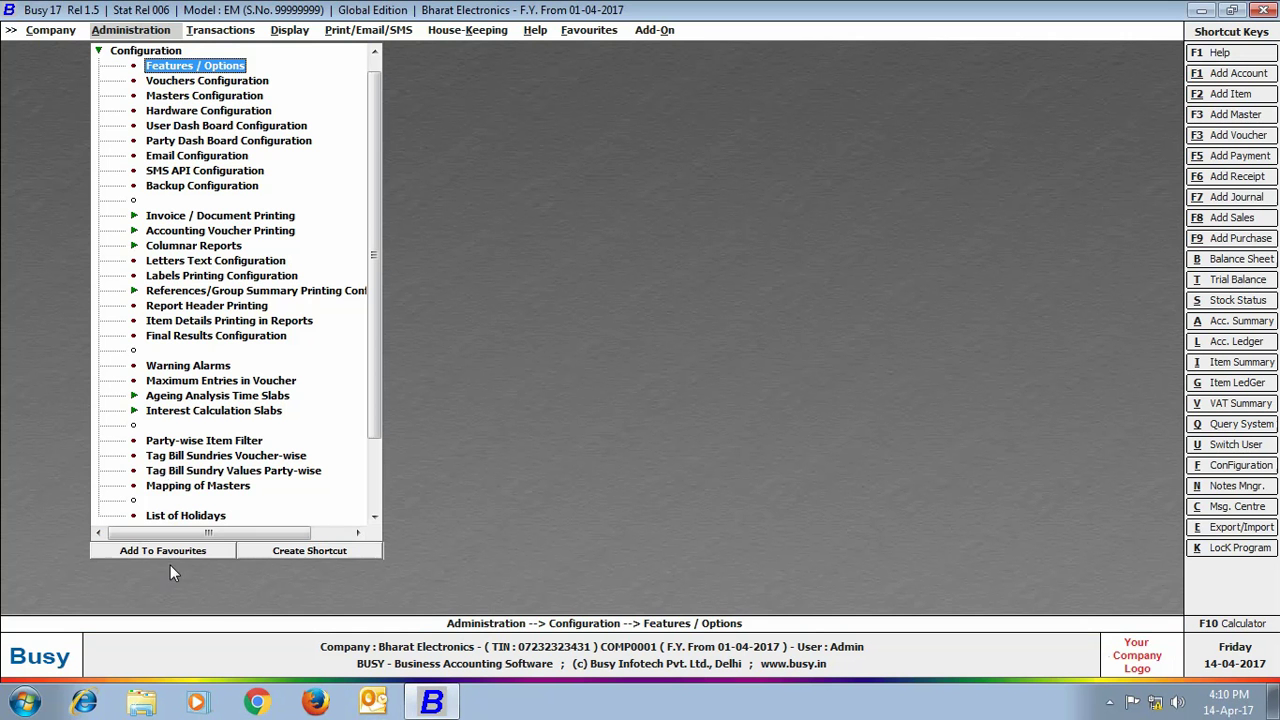
double_click(160, 82)
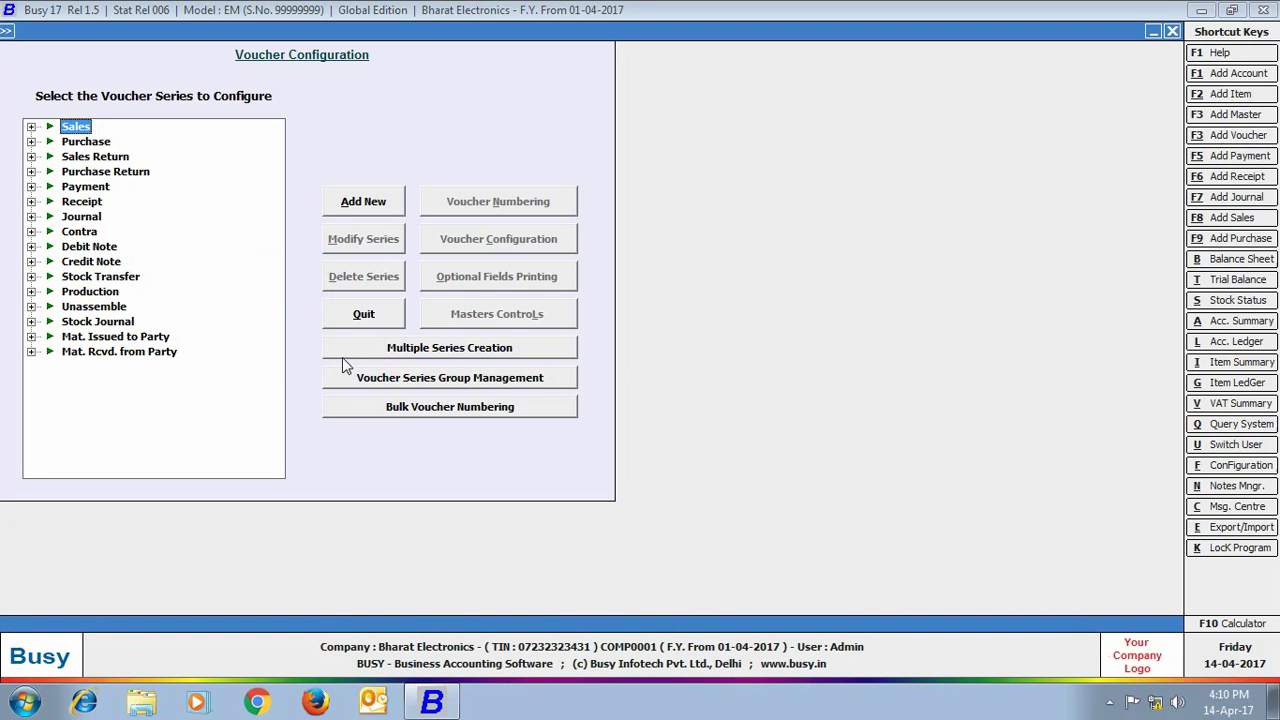
click(375, 385)
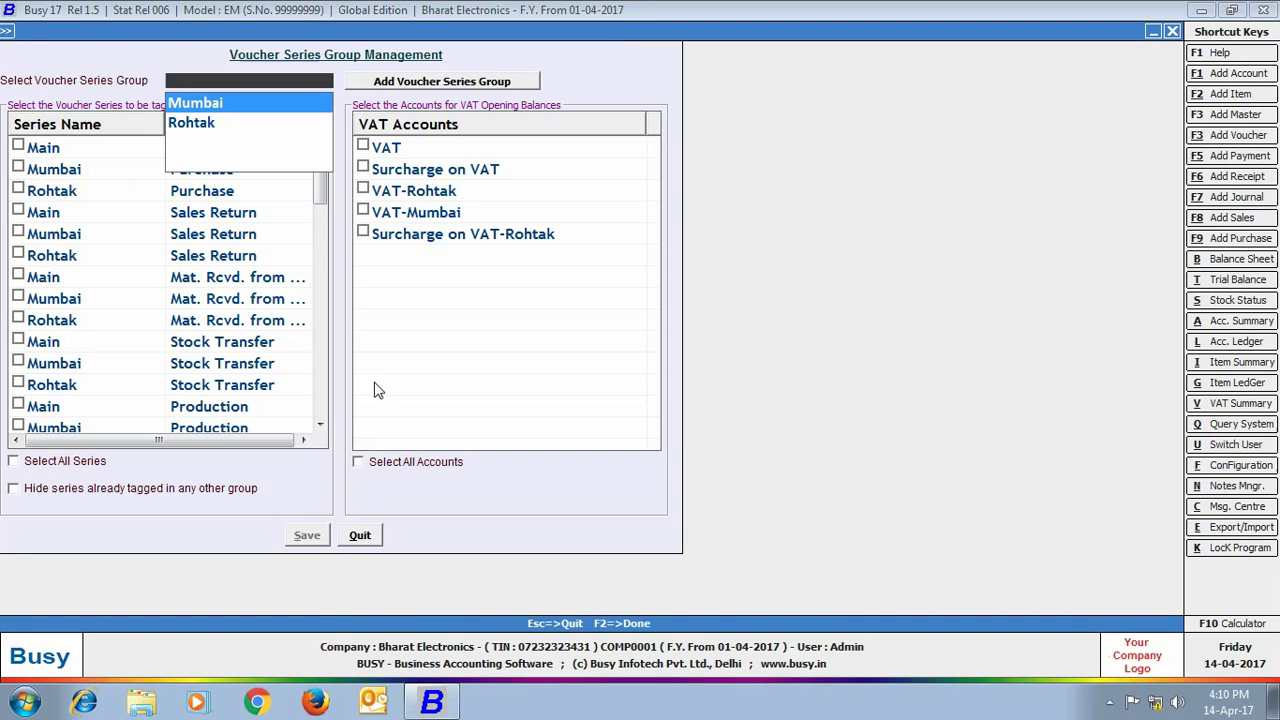
click(194, 102)
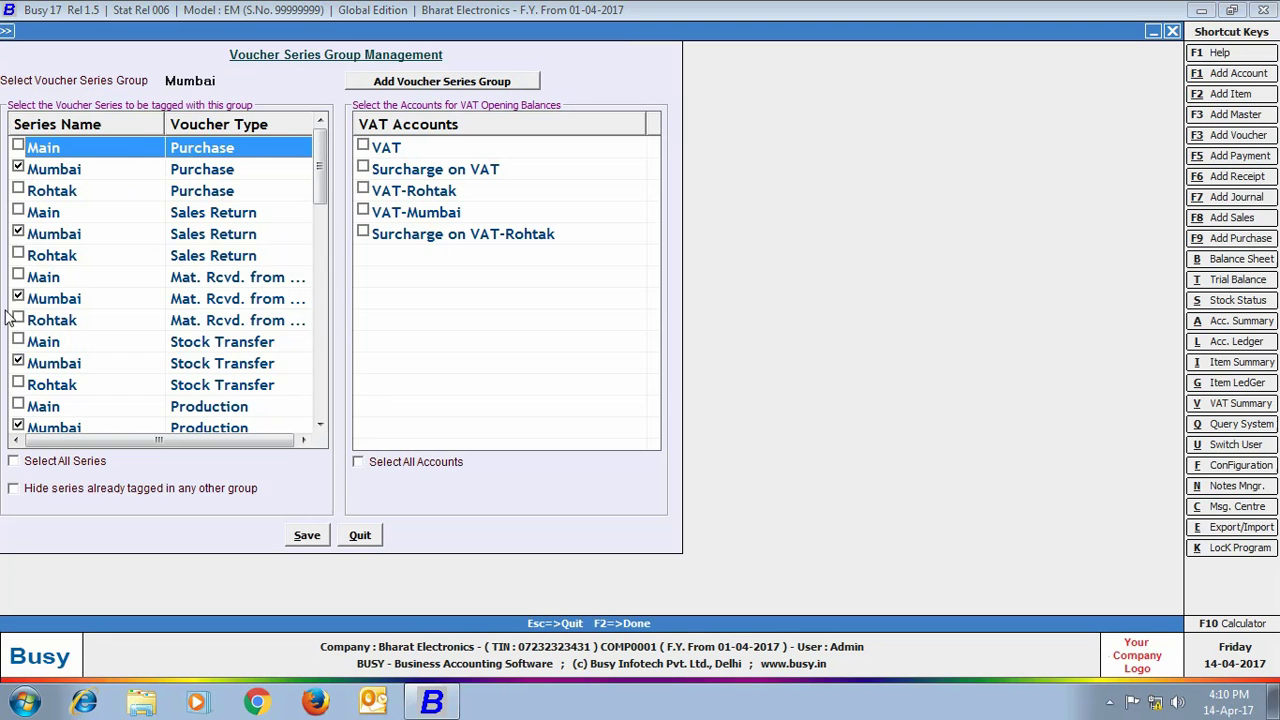
scroll(260, 425, down, 10)
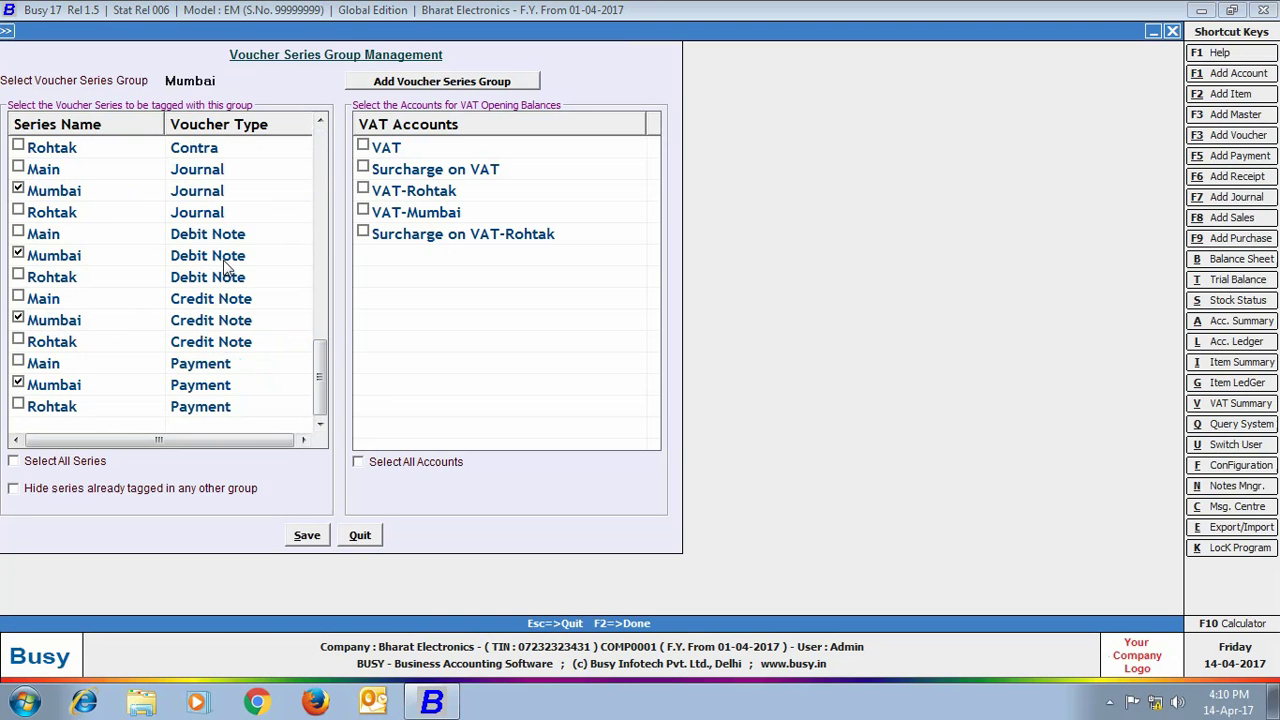
click(363, 212)
click(307, 536)
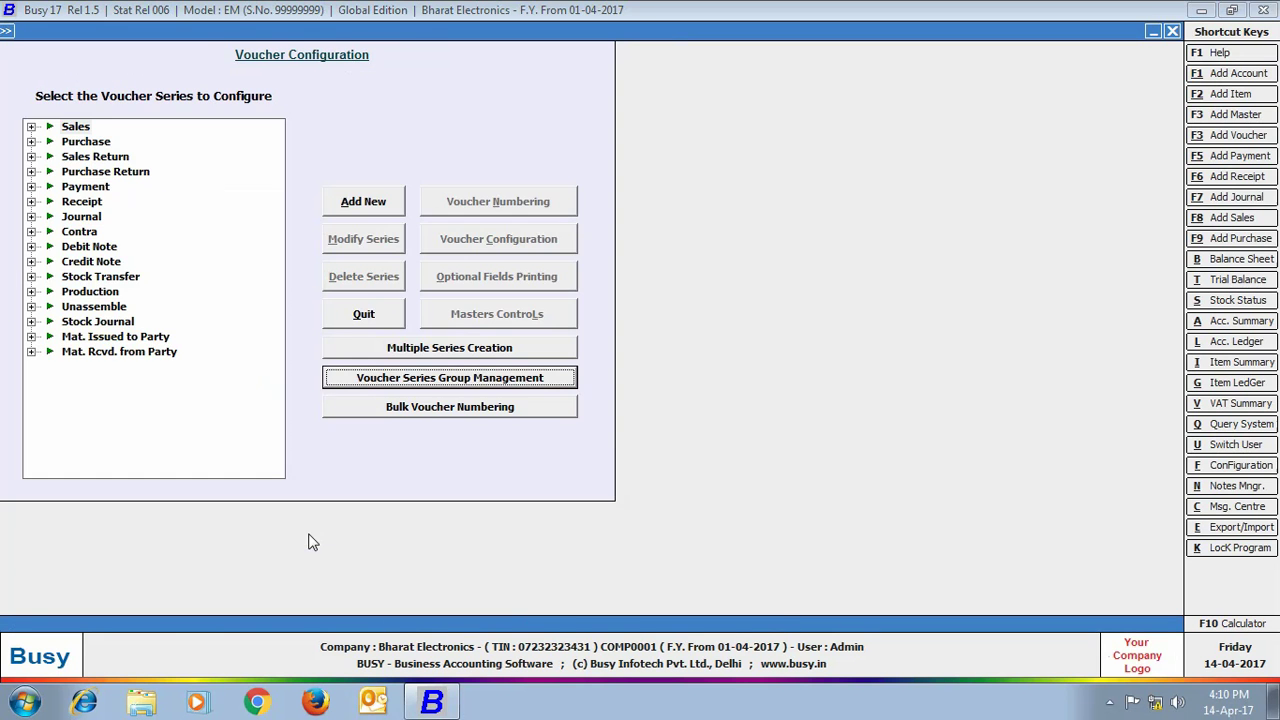
Tag the VAT-Rohtak series to the Rohtak voucher series group and save
click(365, 382)
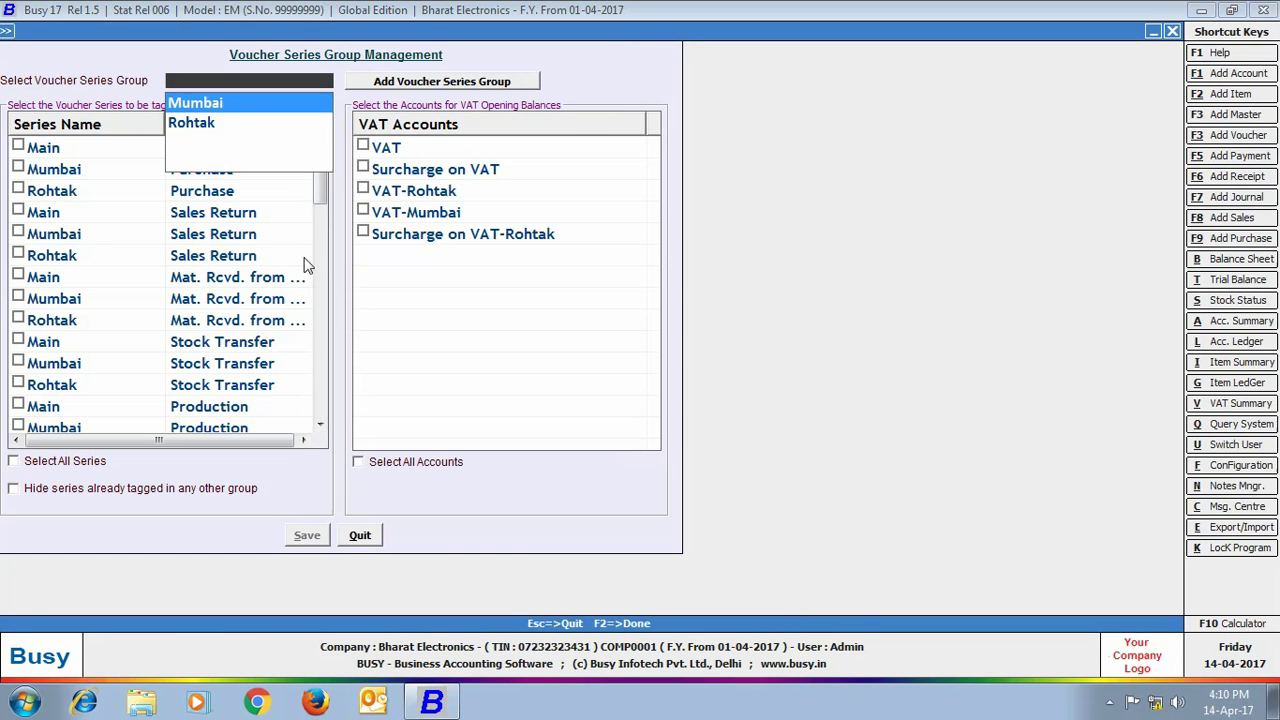
click(205, 120)
click(364, 191)
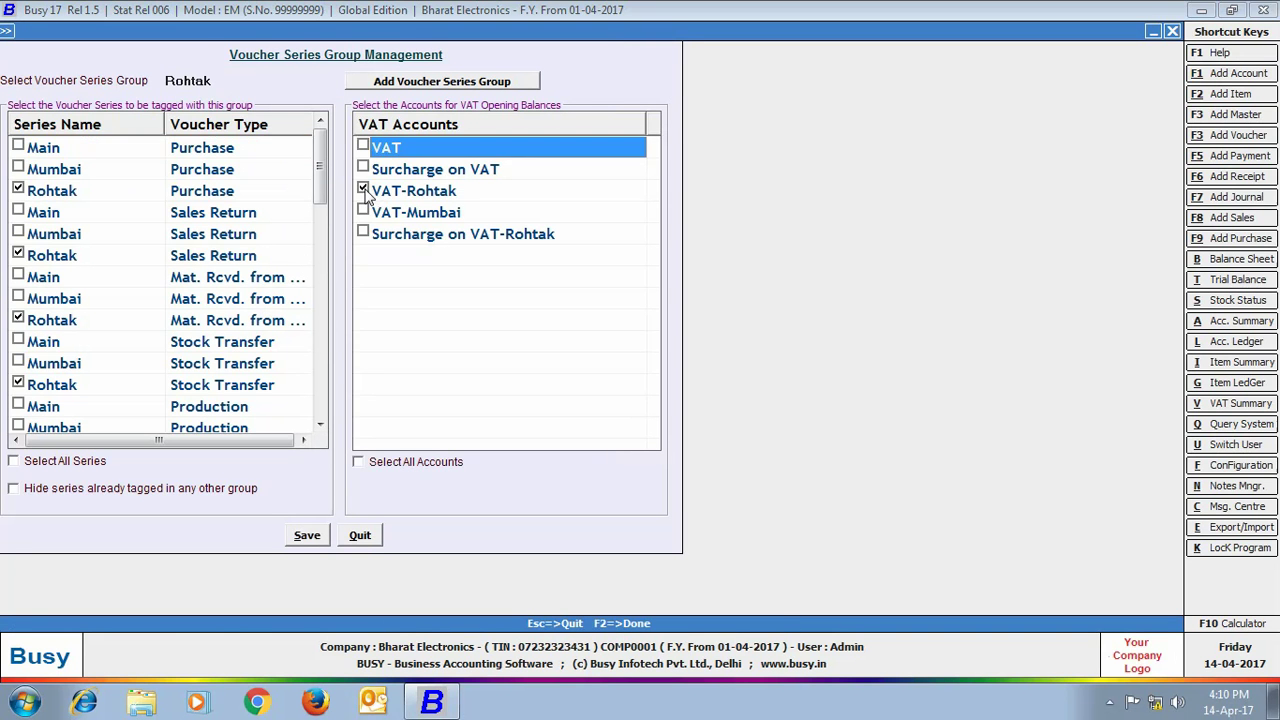
click(307, 536)
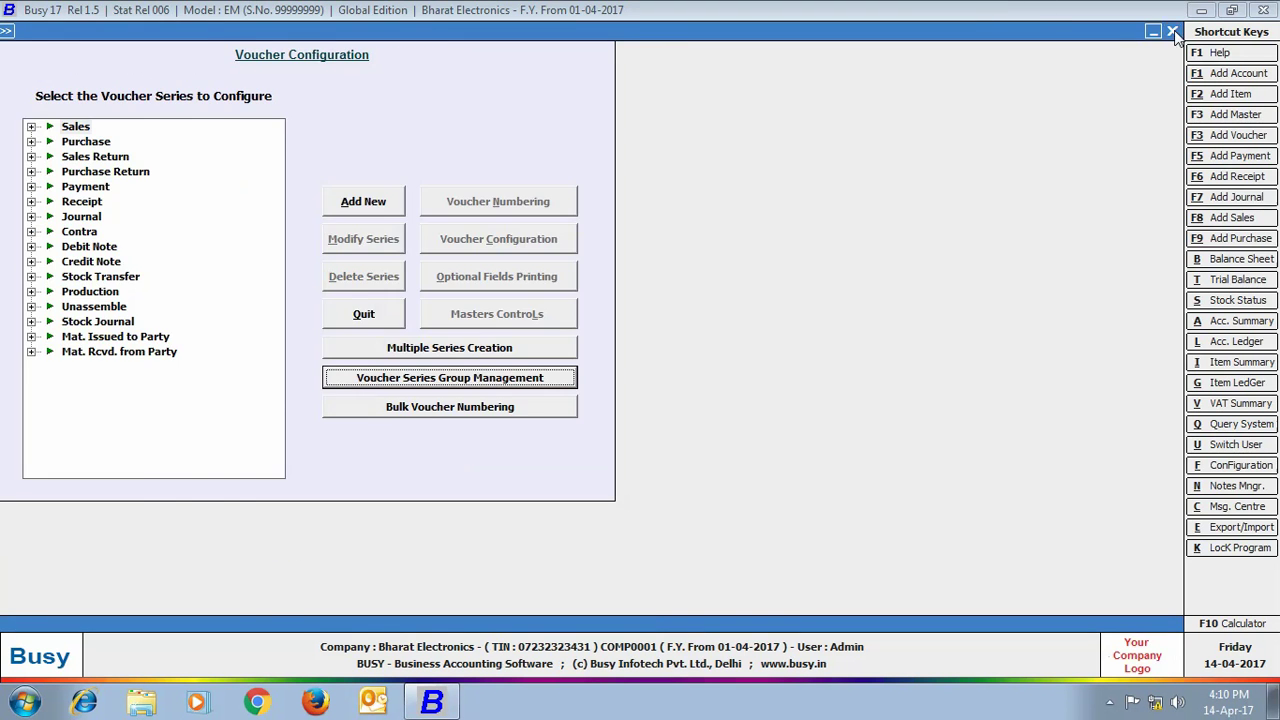
key(Escape)
Review the Mumbai user's branch and series group settings, then expand Masters > Material Centre
click(125, 81)
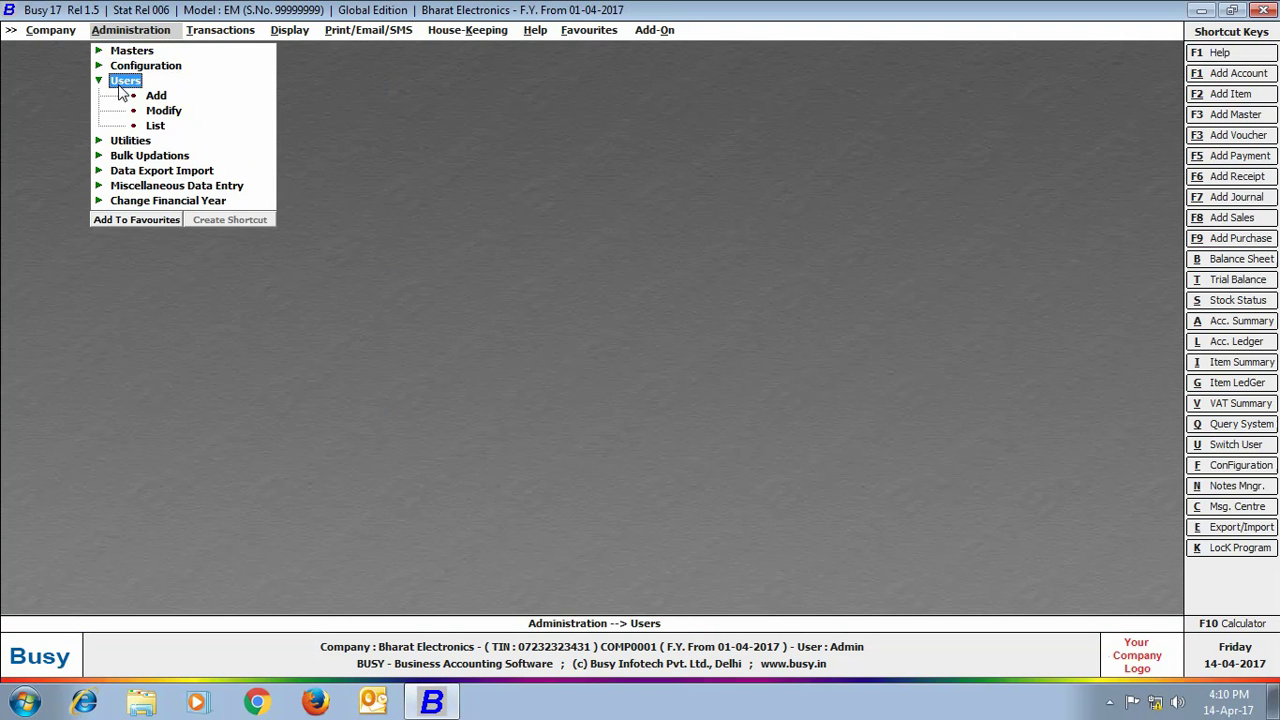
click(158, 110)
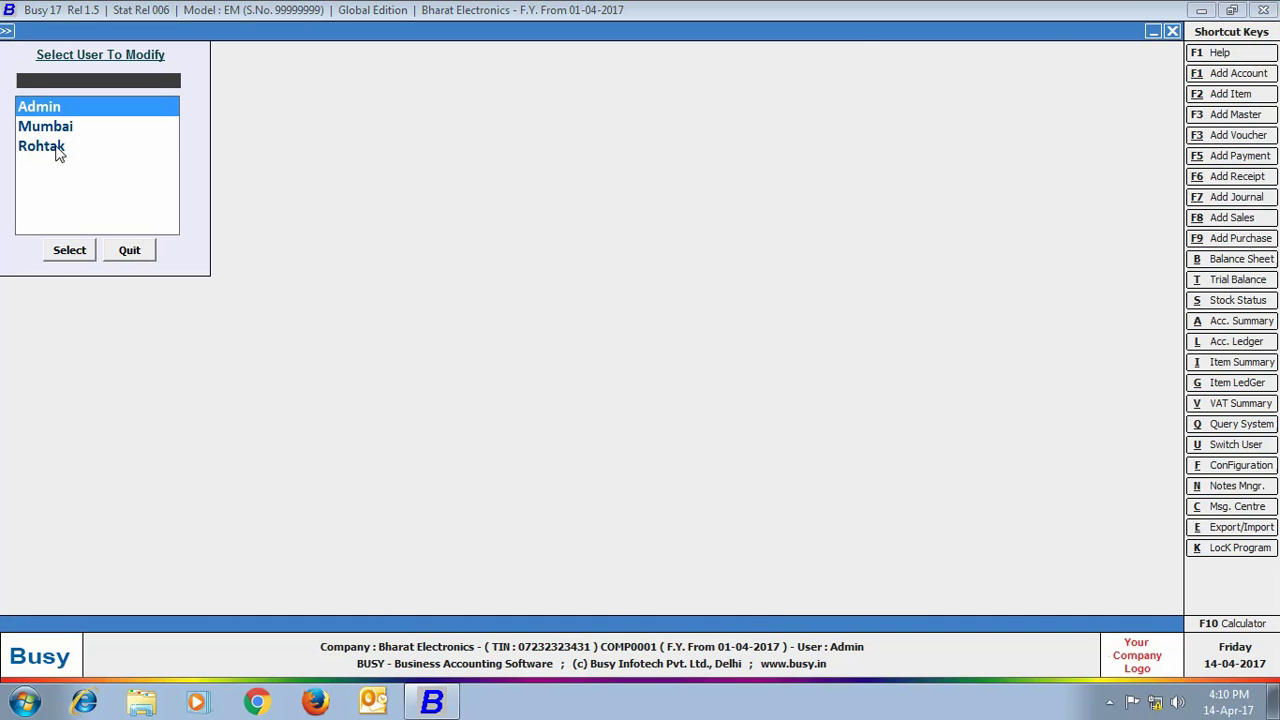
double_click(57, 128)
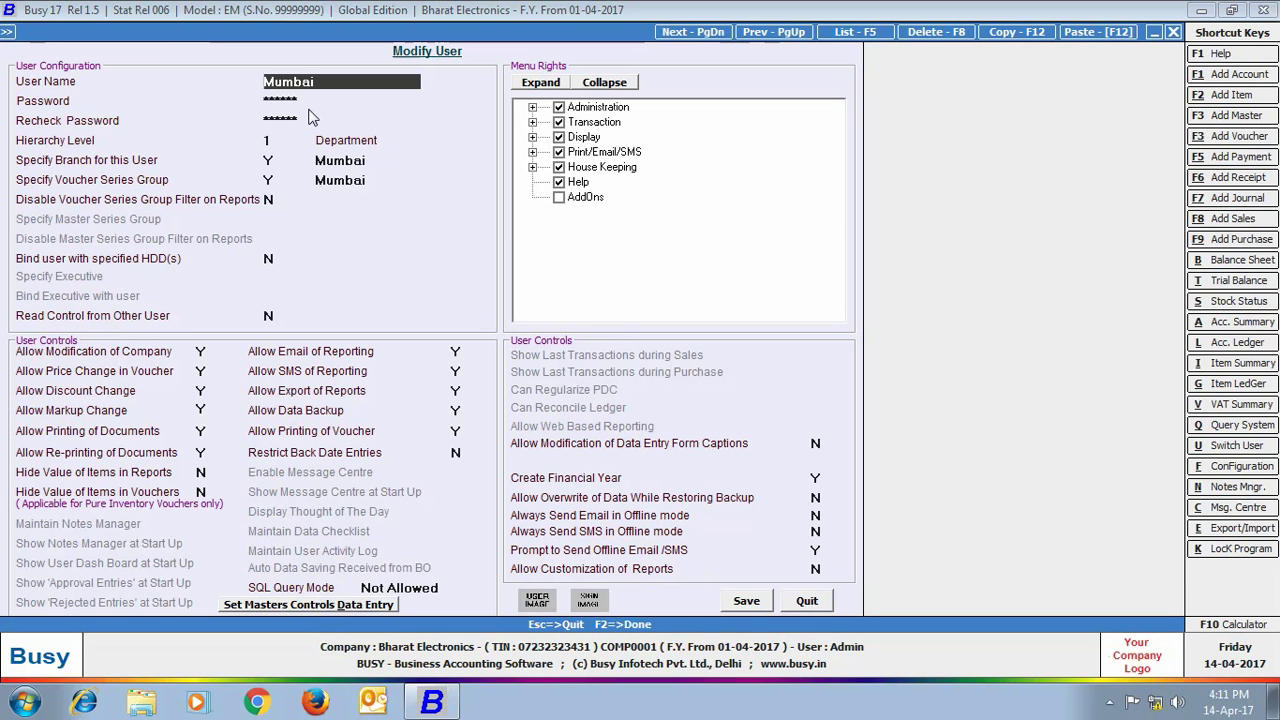
click(803, 604)
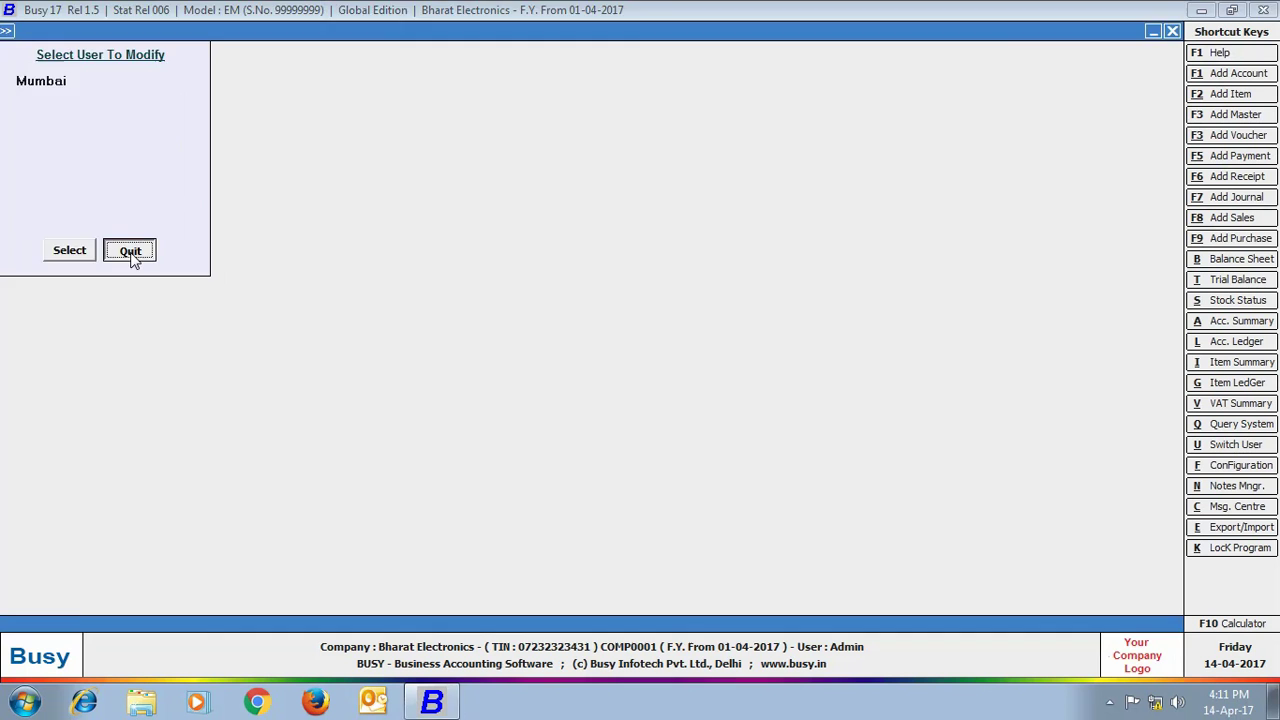
click(130, 253)
click(128, 51)
click(222, 158)
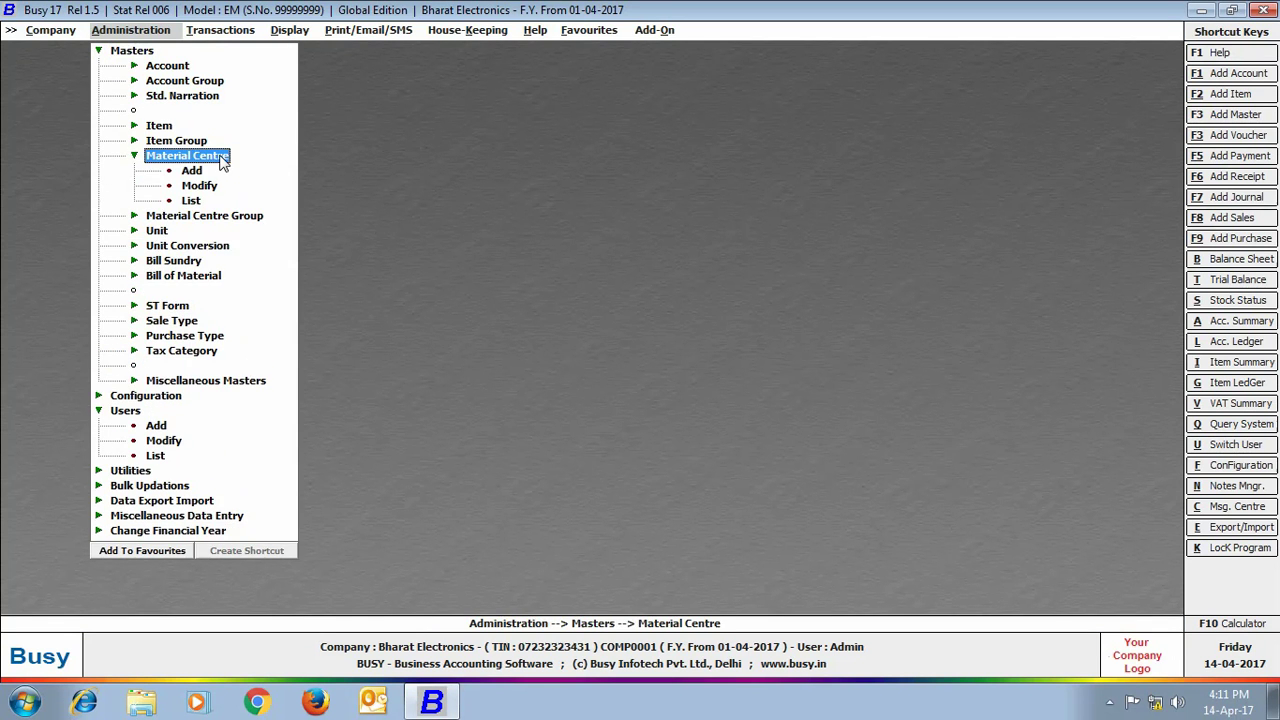
click(200, 185)
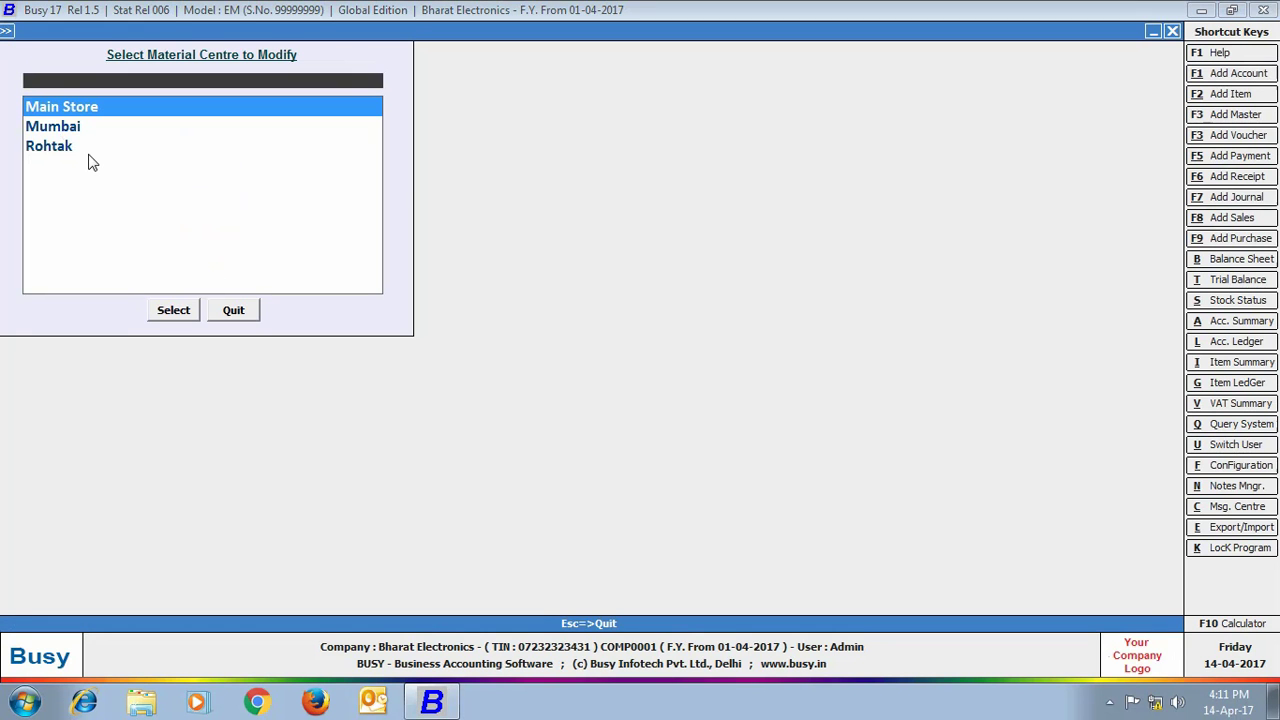
double_click(77, 135)
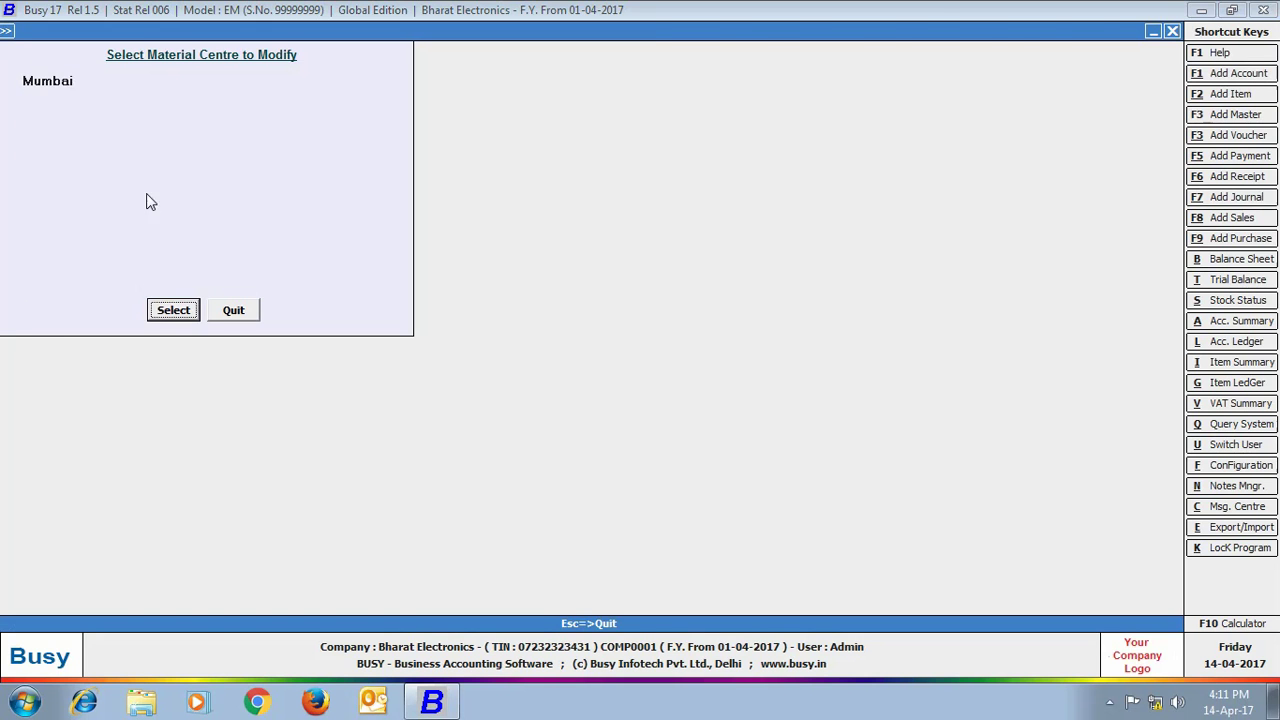
click(177, 336)
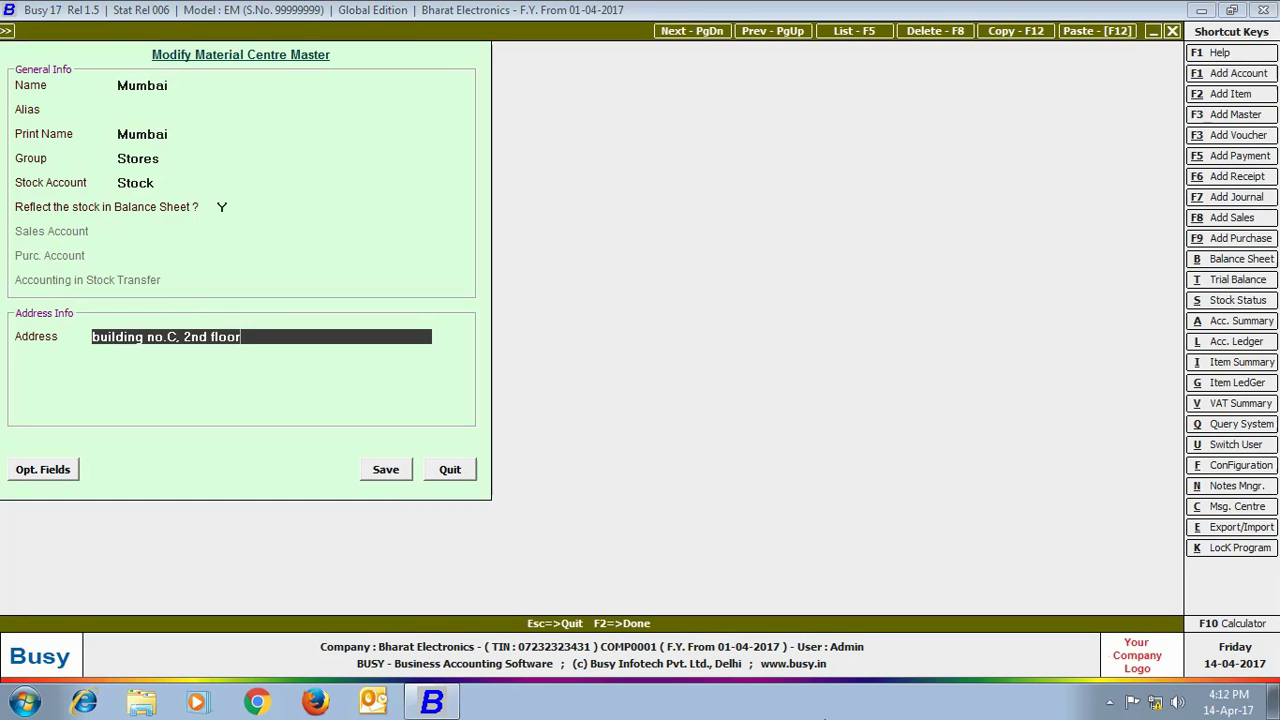
key(Return)
key(Return)
key(Return)
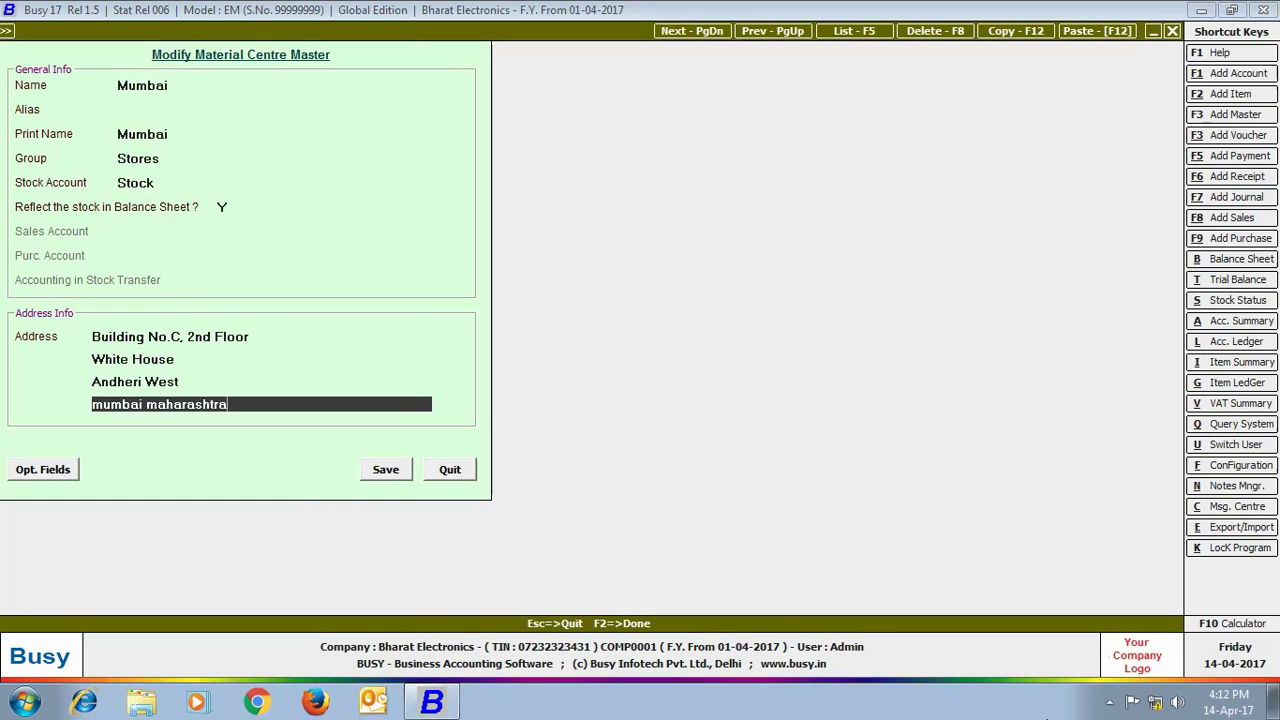
key(F2)
text(r)
click(173, 310)
click(177, 336)
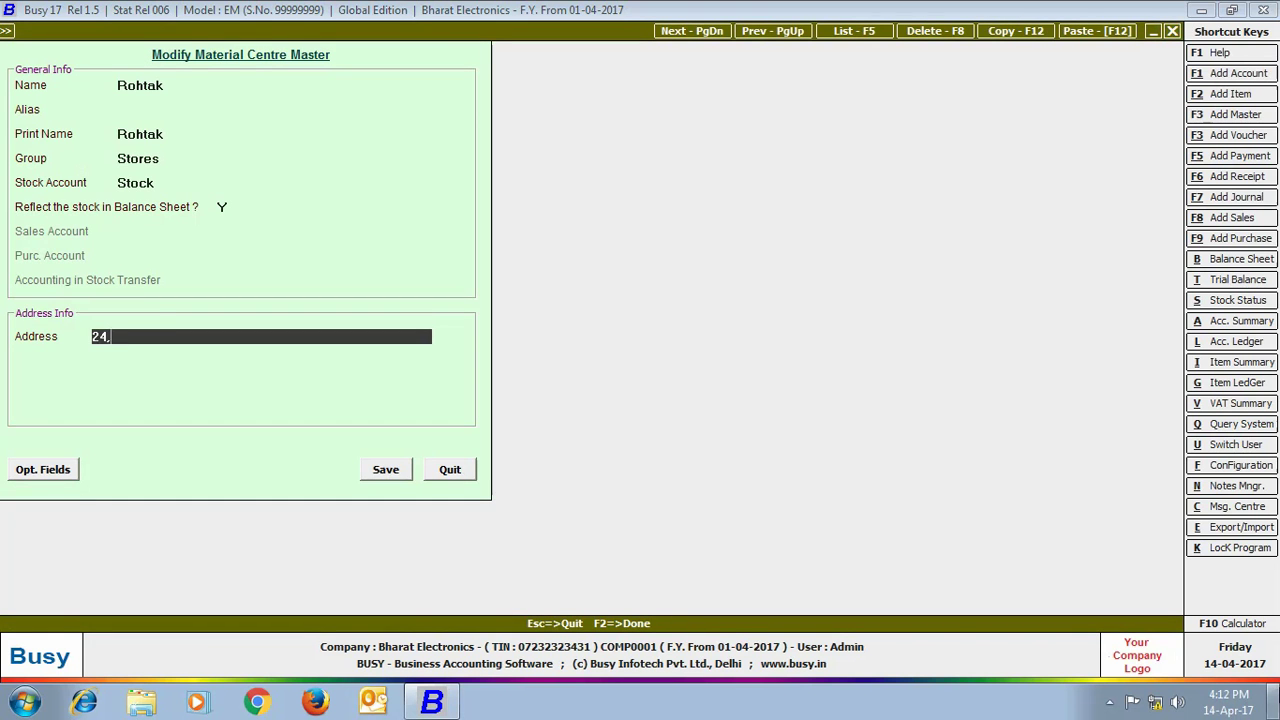
key(Return)
key(Return)
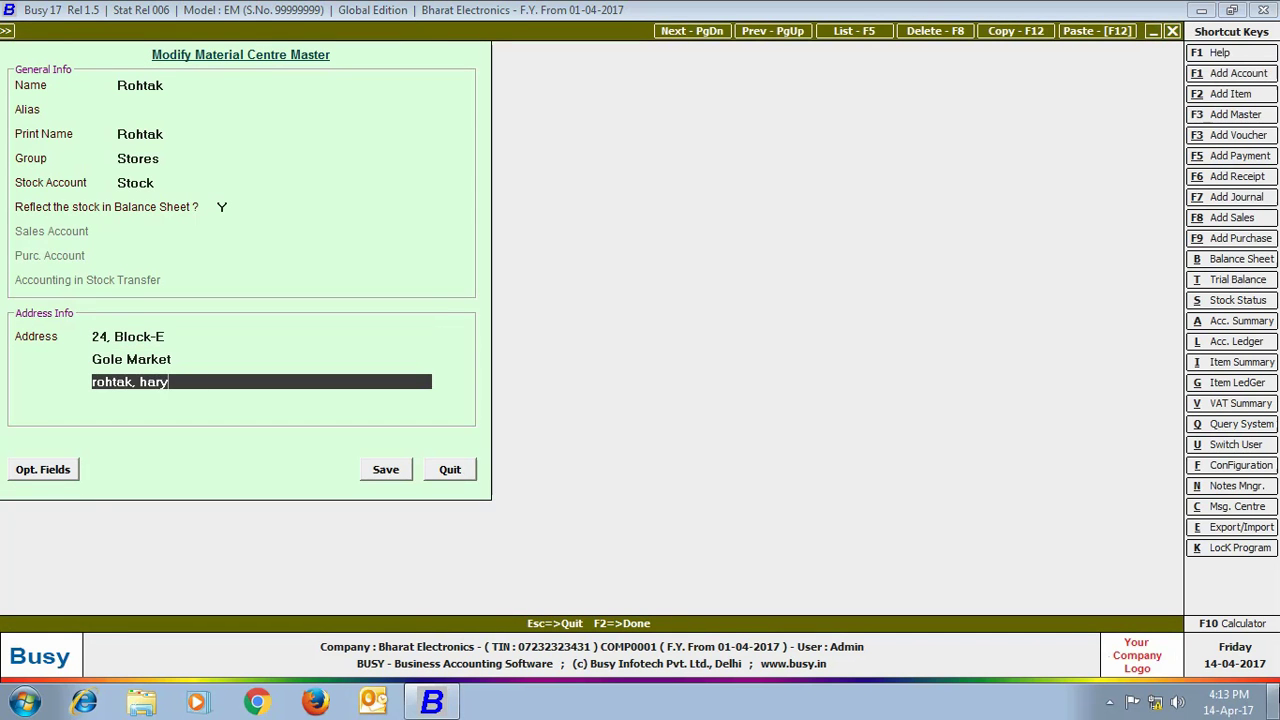
key(Return)
key(F2)
click(246, 313)
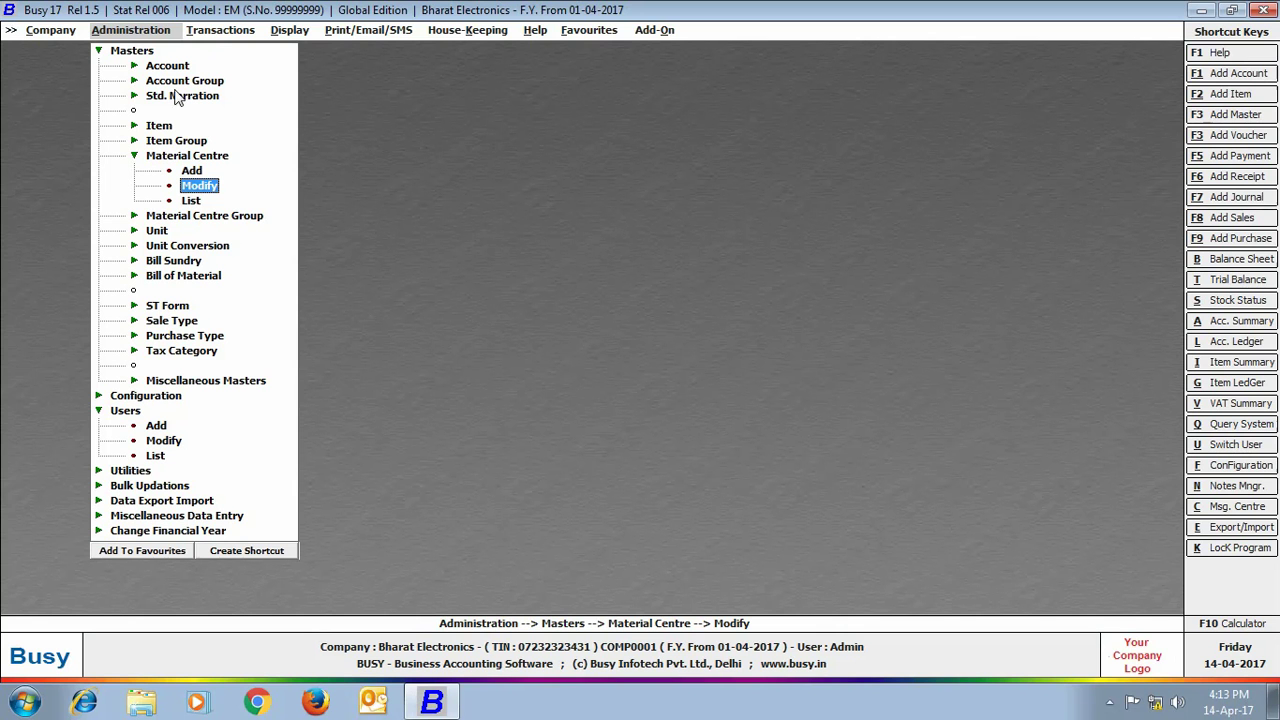
click(136, 51)
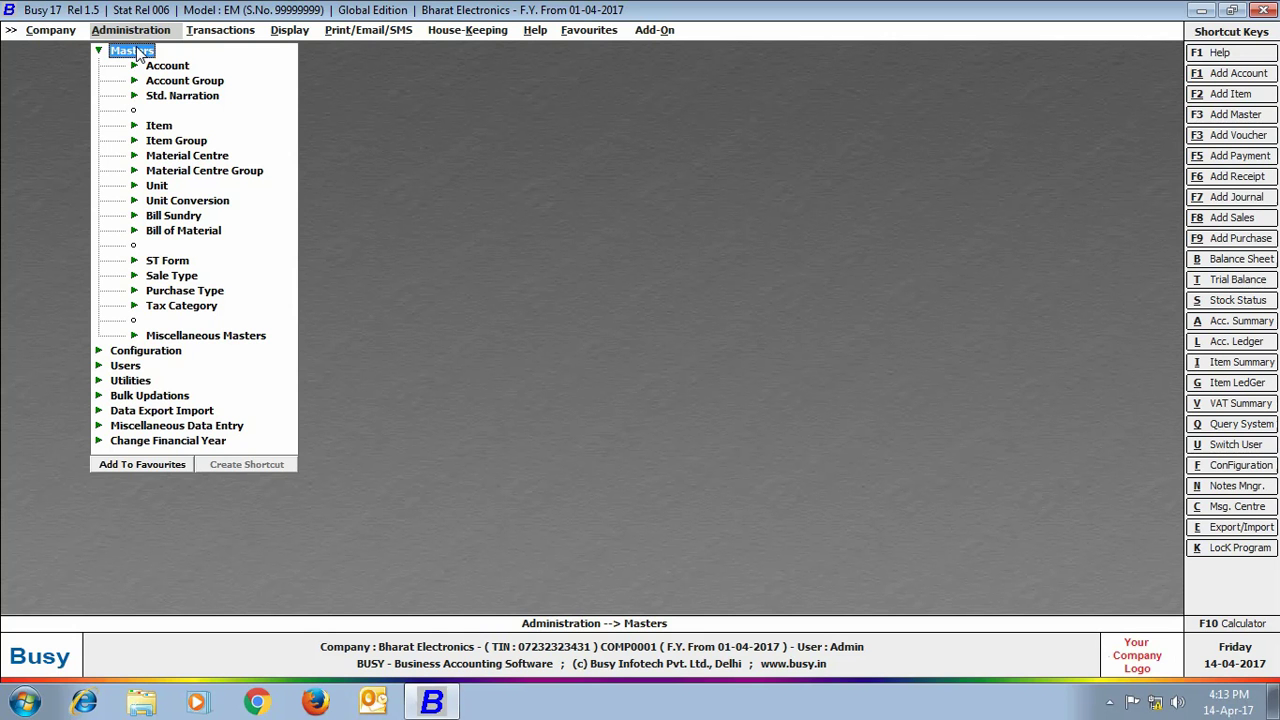
key(Down)
key(Return)
key(Return)
Name the debtor account Star Traders and turn on branch-wise opening balances
text(star traders)
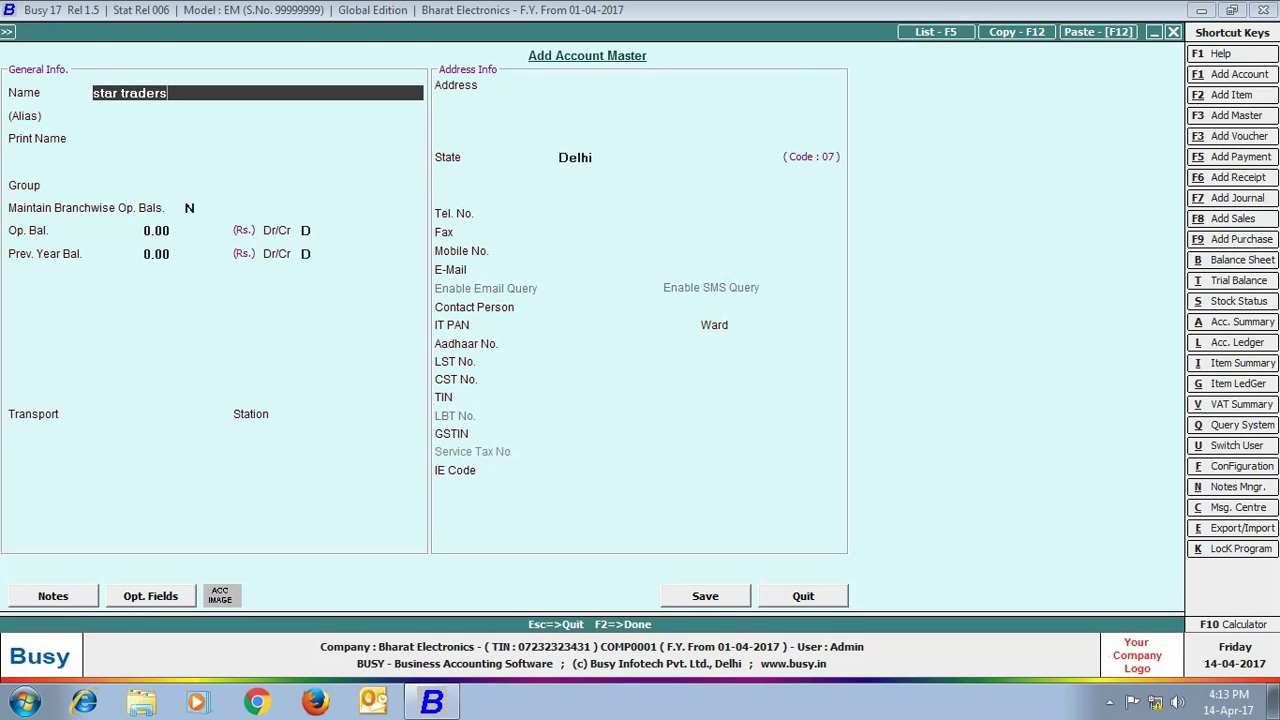
key(Return)
key(Return)
key(Return)
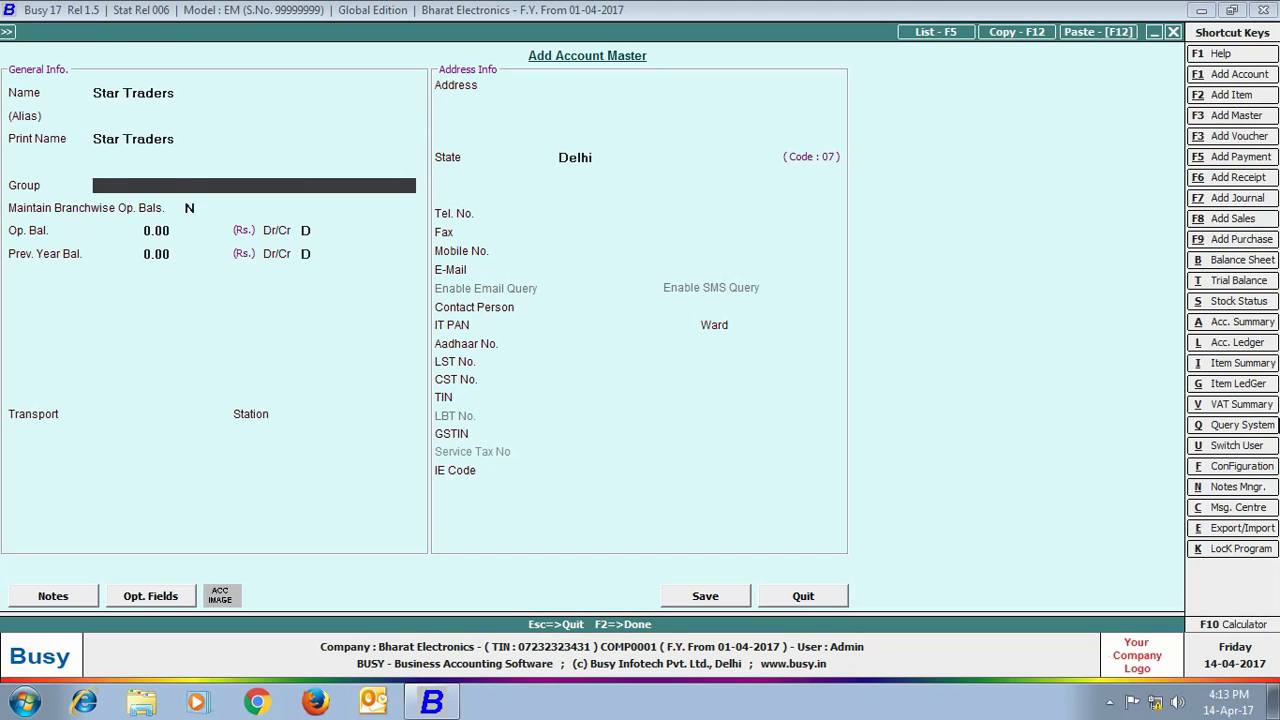
text(debt)
key(Return)
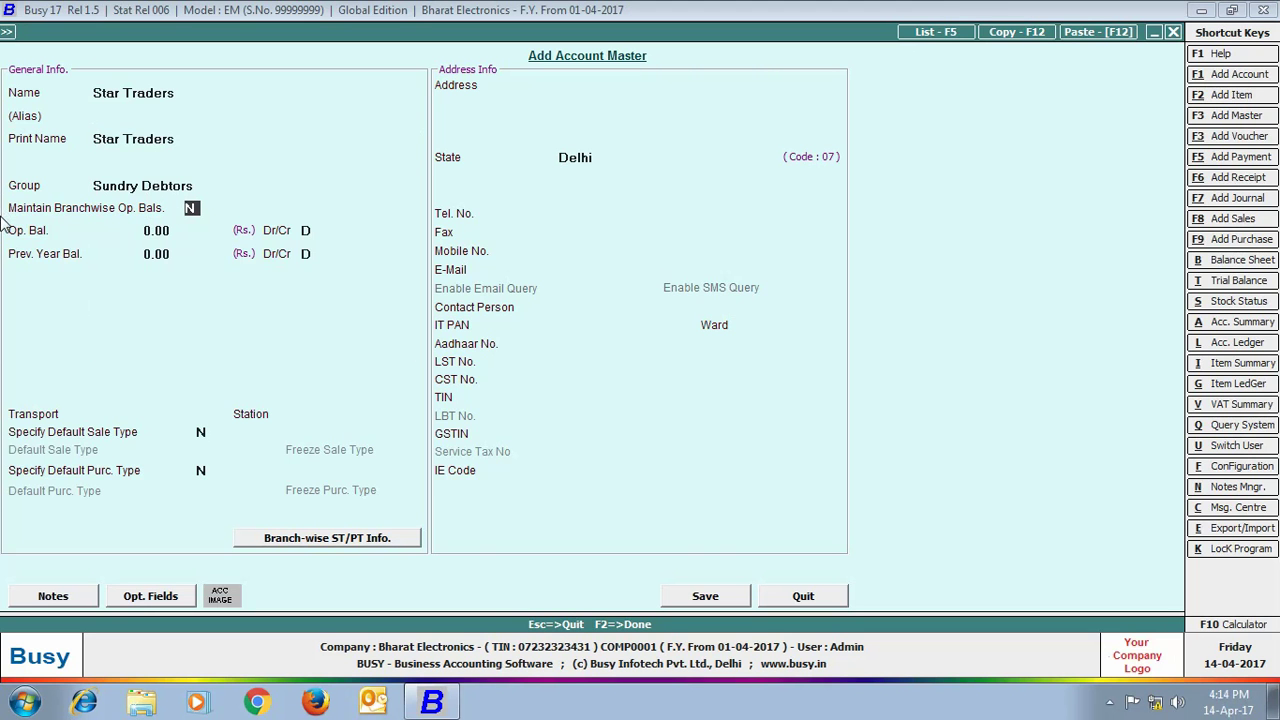
key(y)
Enter opening balances of 1,15,000 Dr for Rohtak and 95,000 Dr for Mumbai, and save
key(Return)
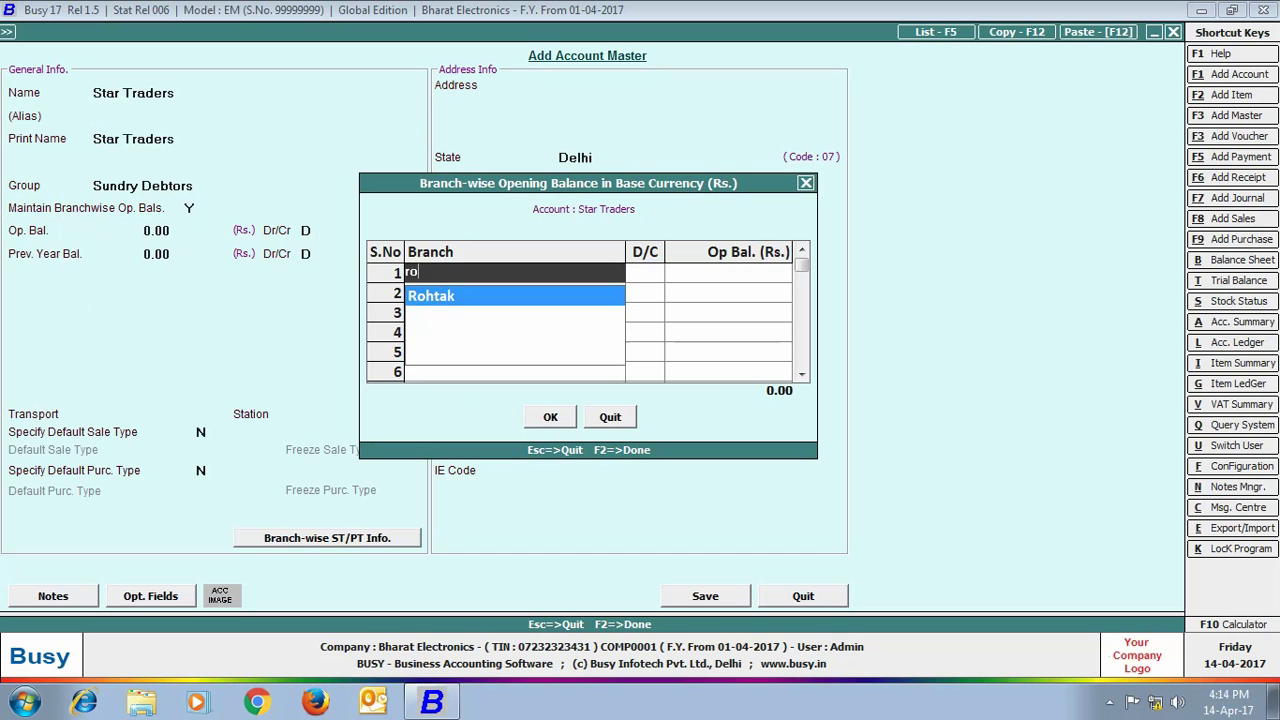
key(Return)
key(Return)
text(115000)
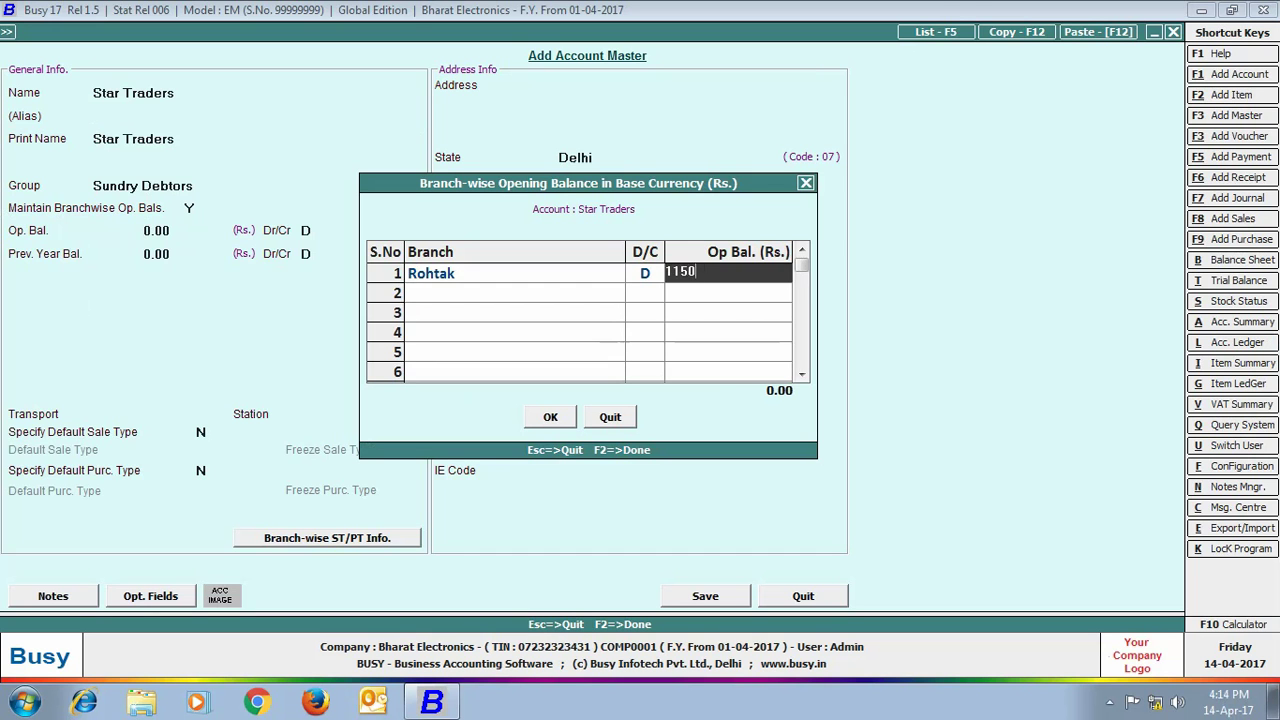
key(Return)
text(mum)
key(Return)
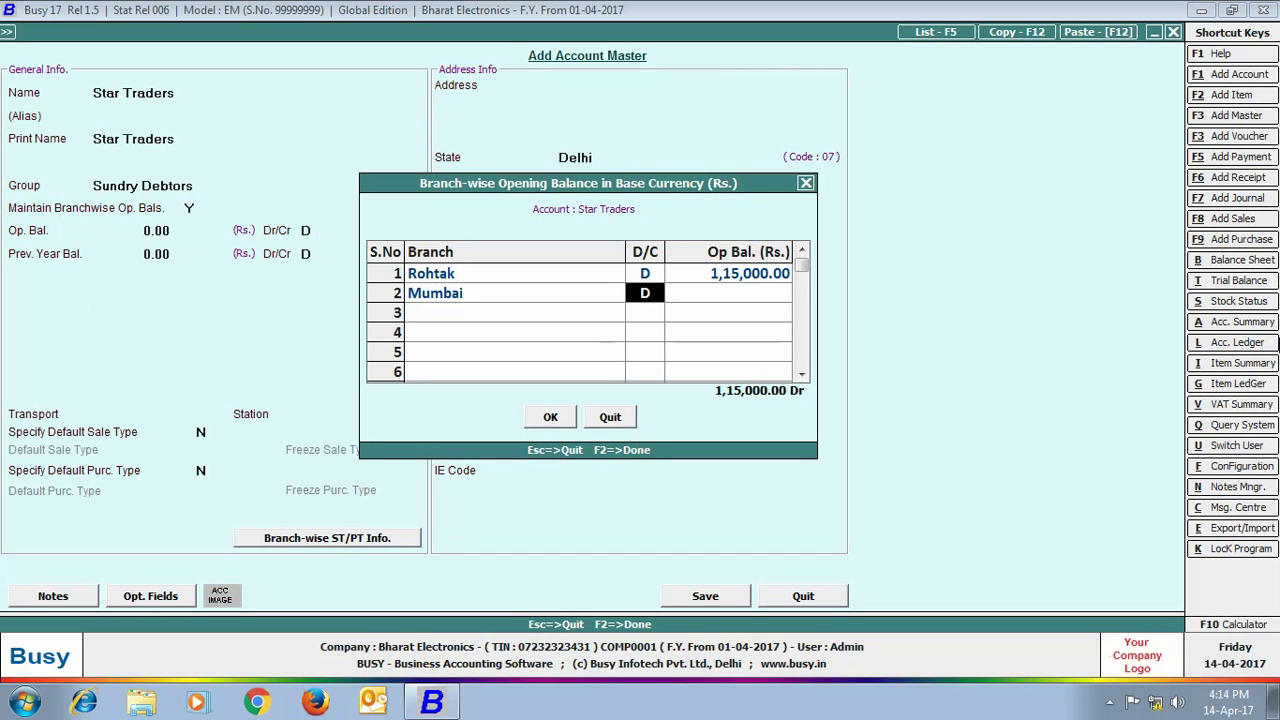
key(Return)
text(95000)
key(Return)
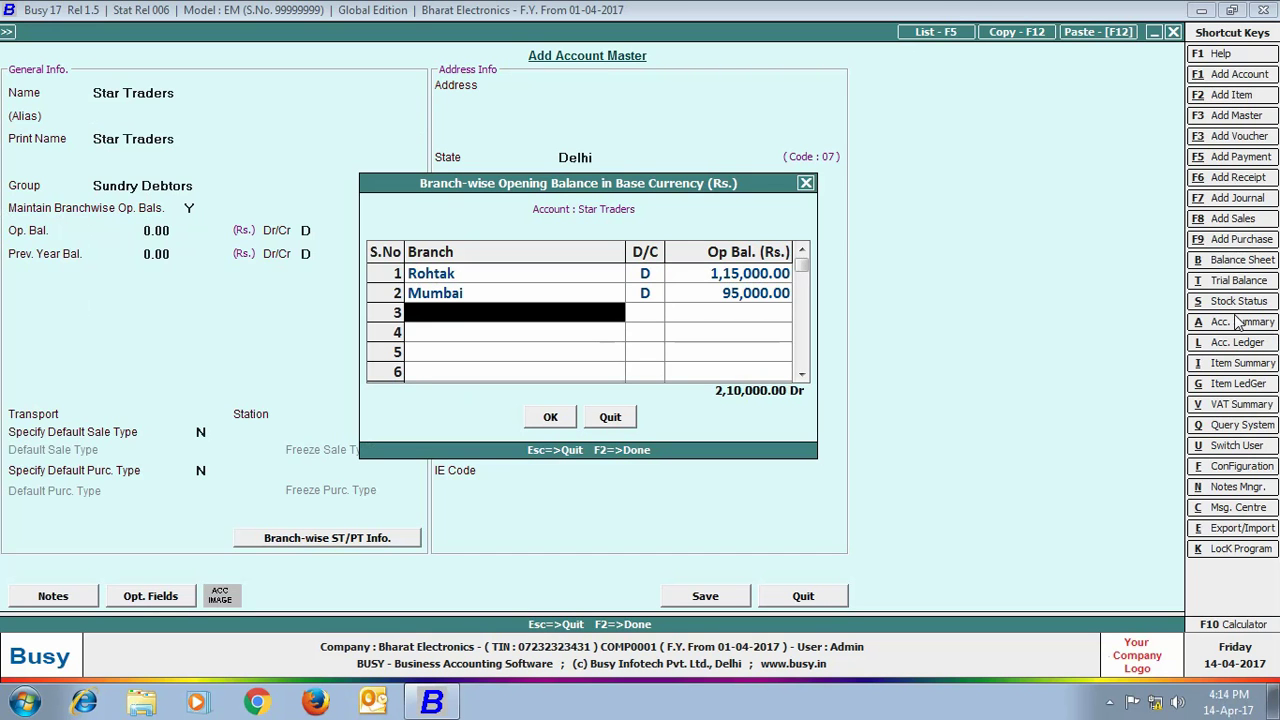
click(551, 417)
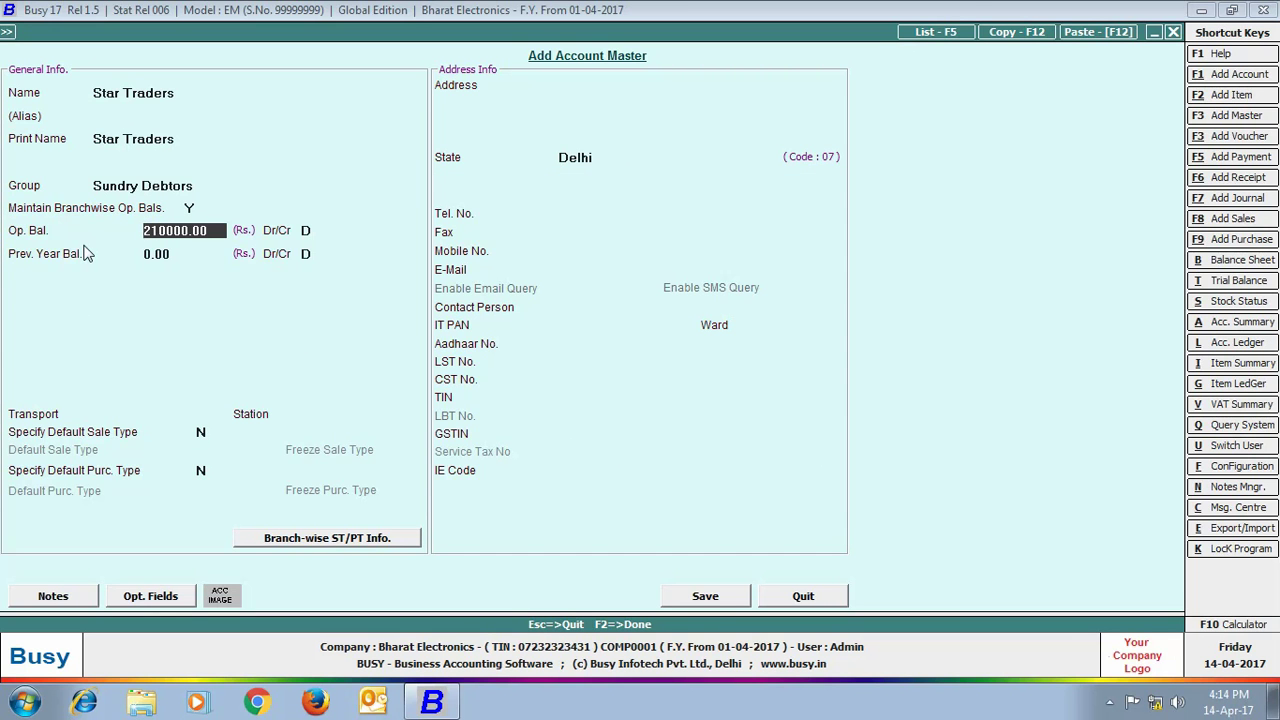
key(F2)
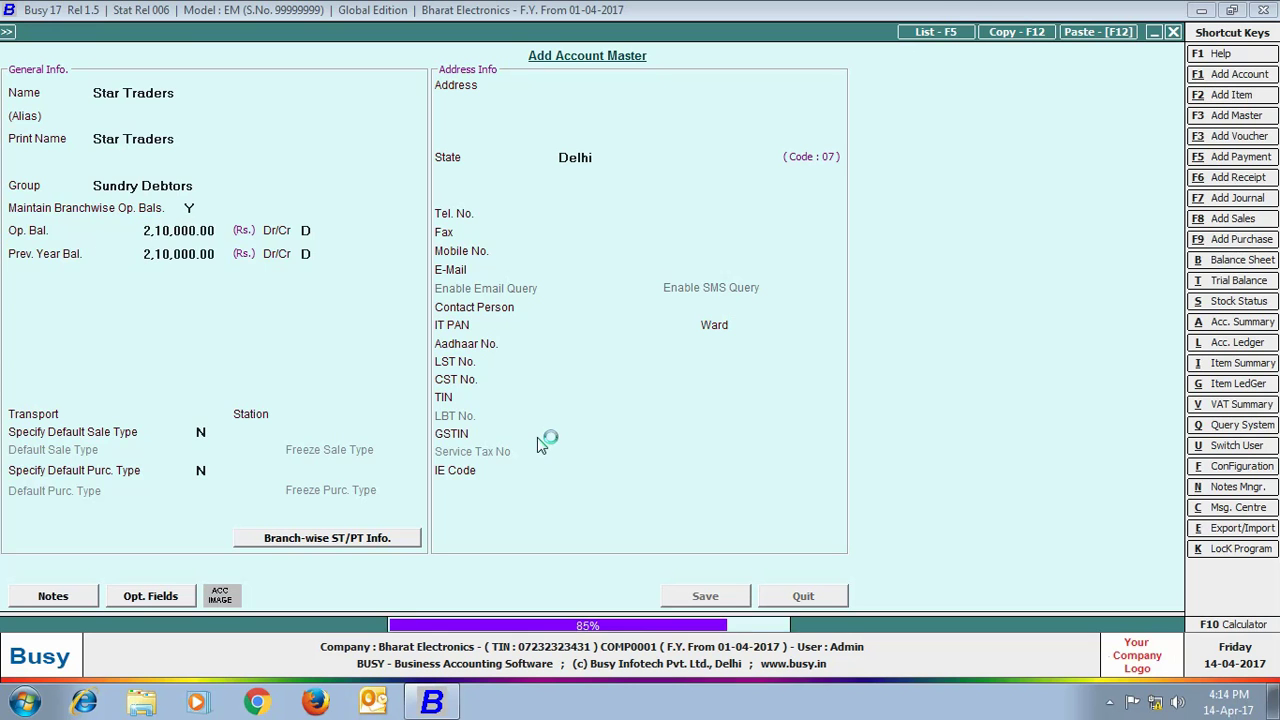
text(aastha ente)
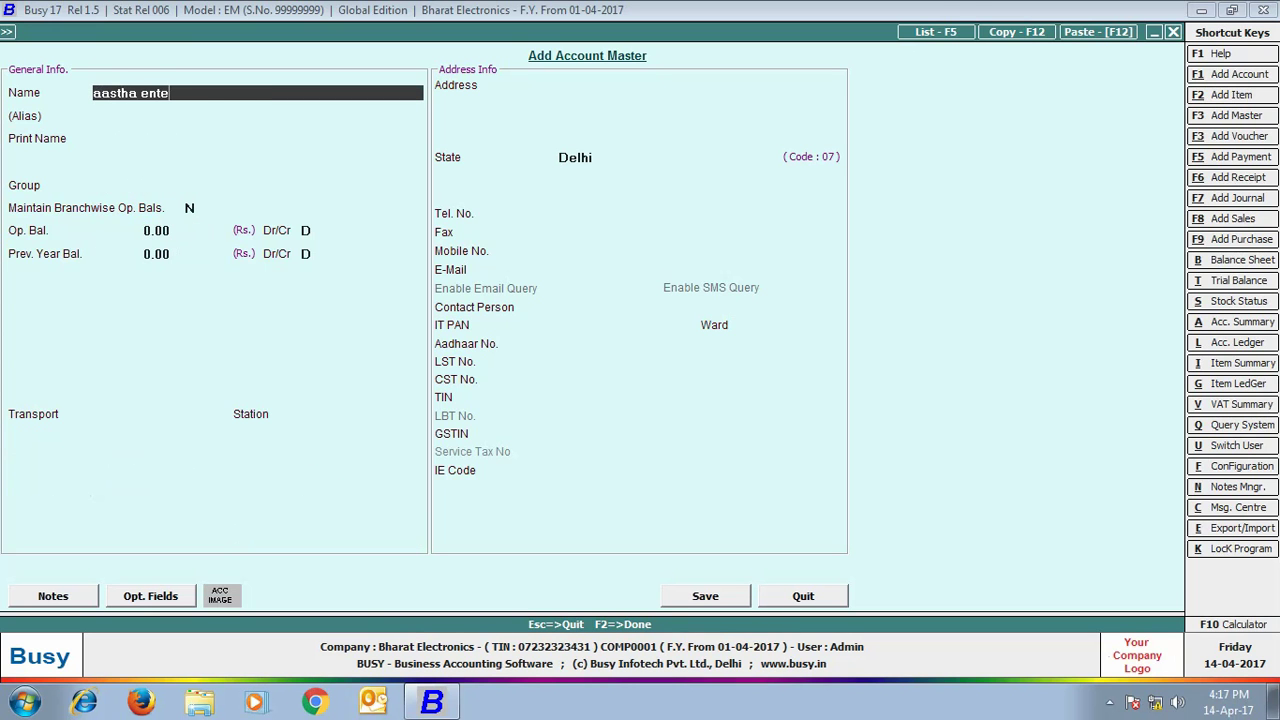
text(rprises - rohtak)
key(Return)
key(Return)
key(Return)
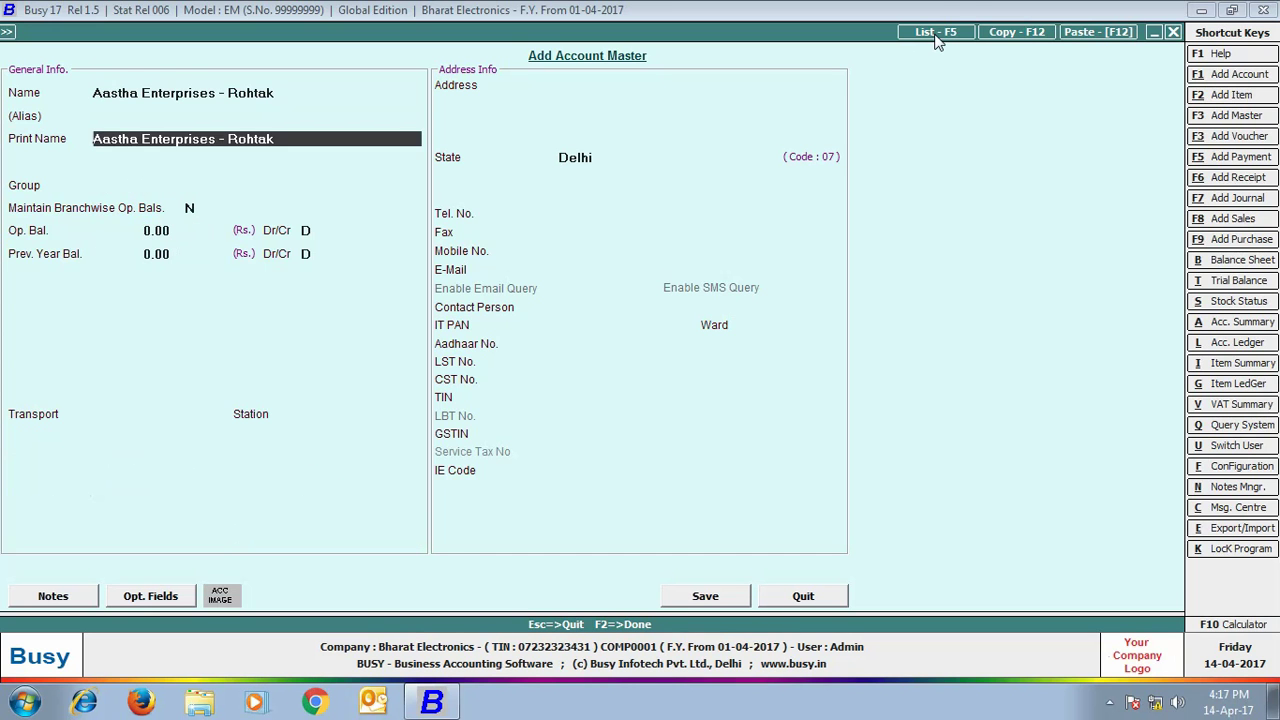
text(su)
key(Return)
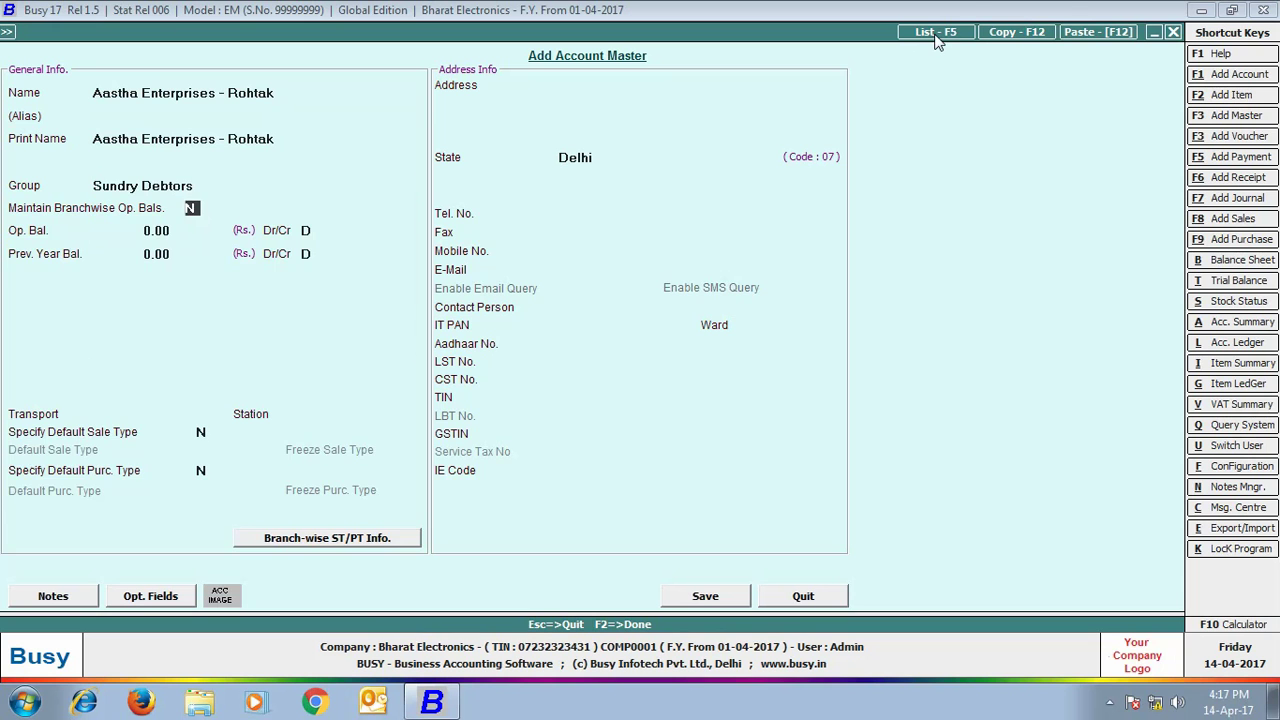
key(Return)
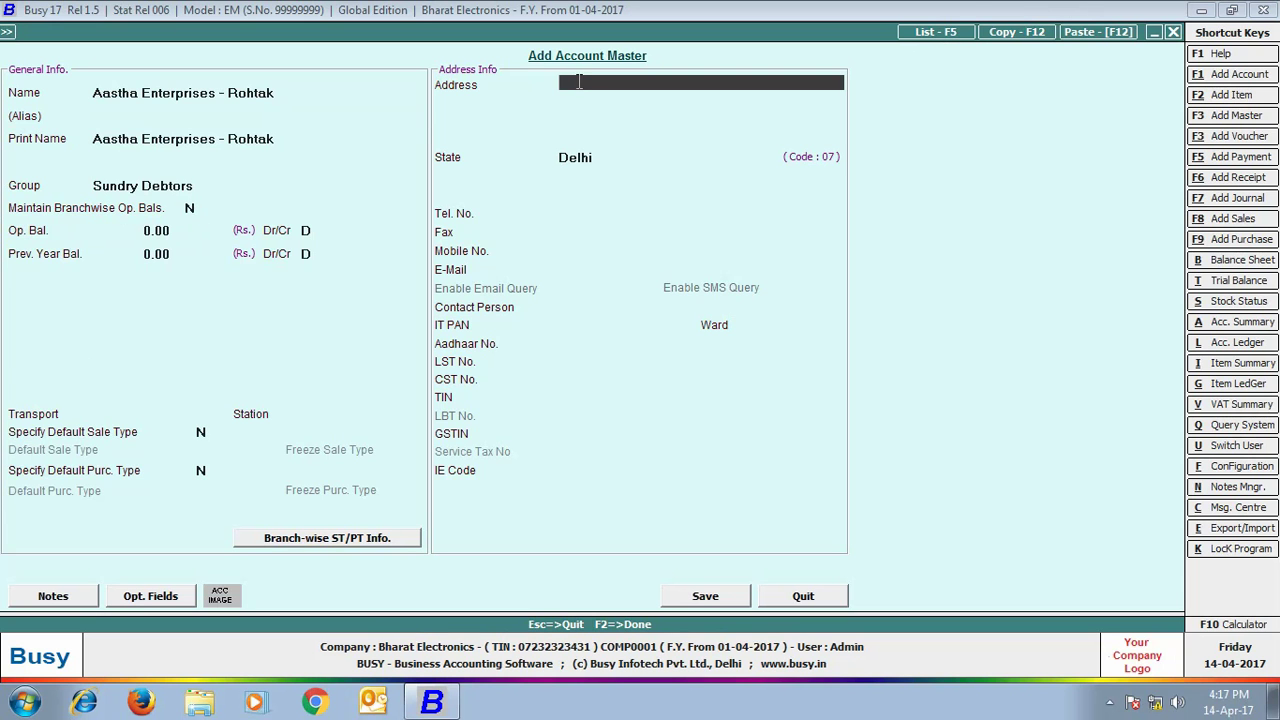
key(Return)
key(Return)
key(Return)
key(Return)
Set Aastha Enterprises' state to Haryana, enter its TIN, and save the account
text(harya)
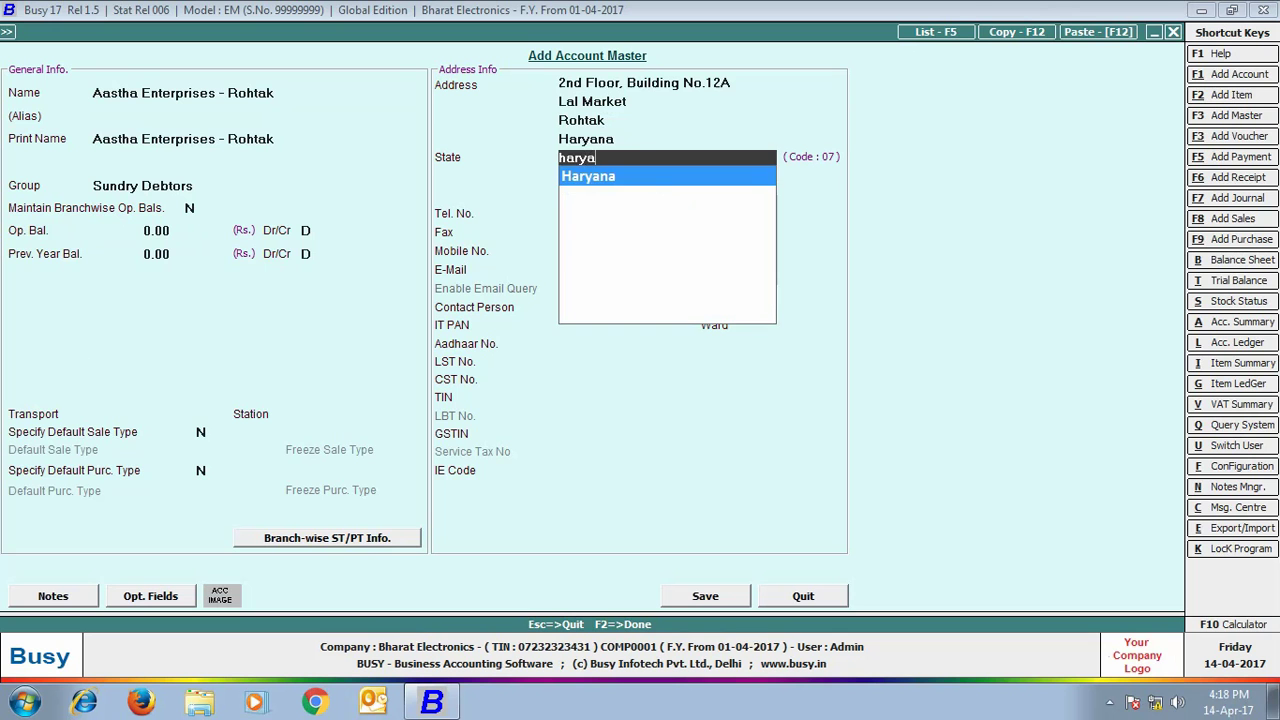
key(Return)
click(594, 395)
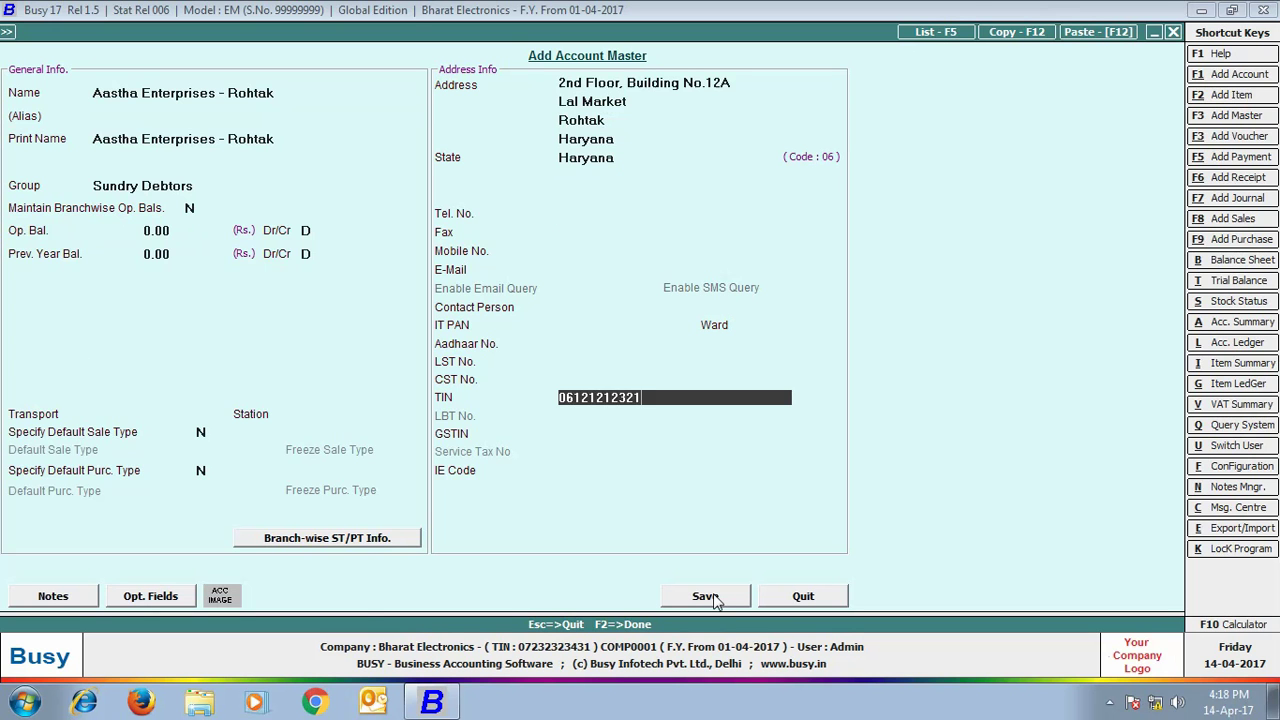
click(716, 598)
Add Om Traders - Mumbai as a Sundry Debtor with address dheri east, mumbai, state Maharashtra, TIN, and save
text(Om traders - mumbai)
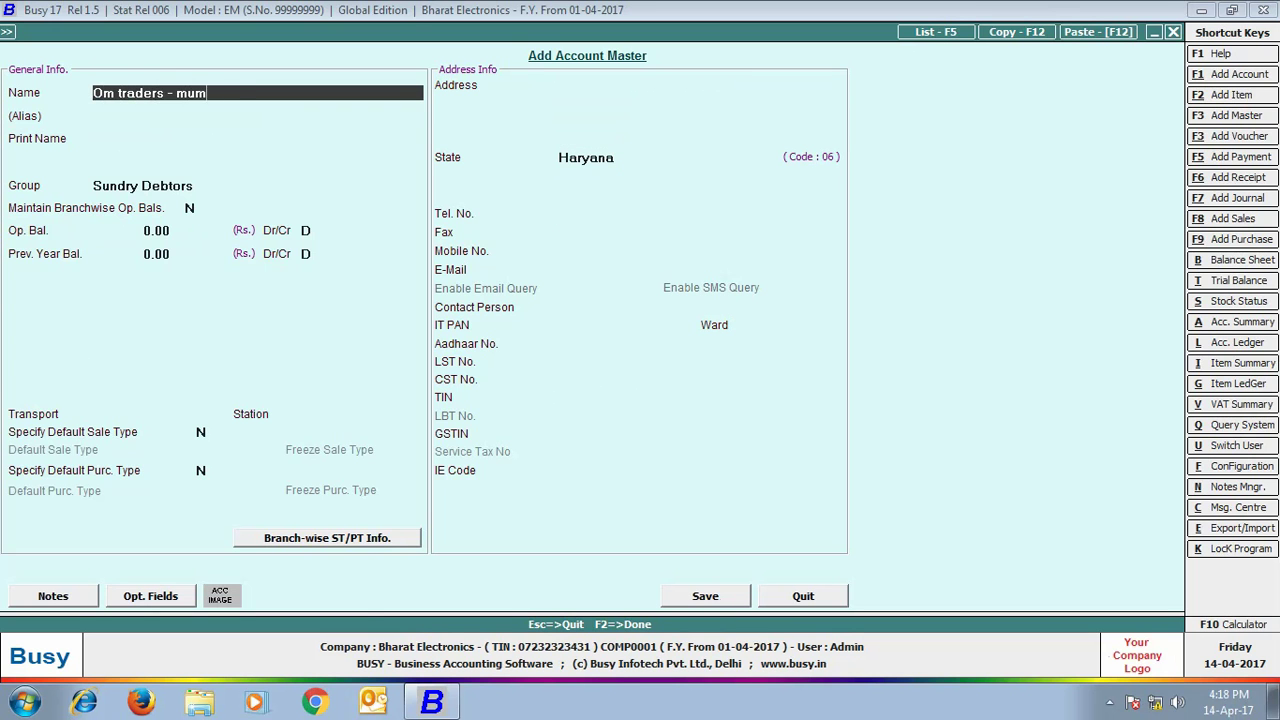
key(Return)
key(Return)
key(Return)
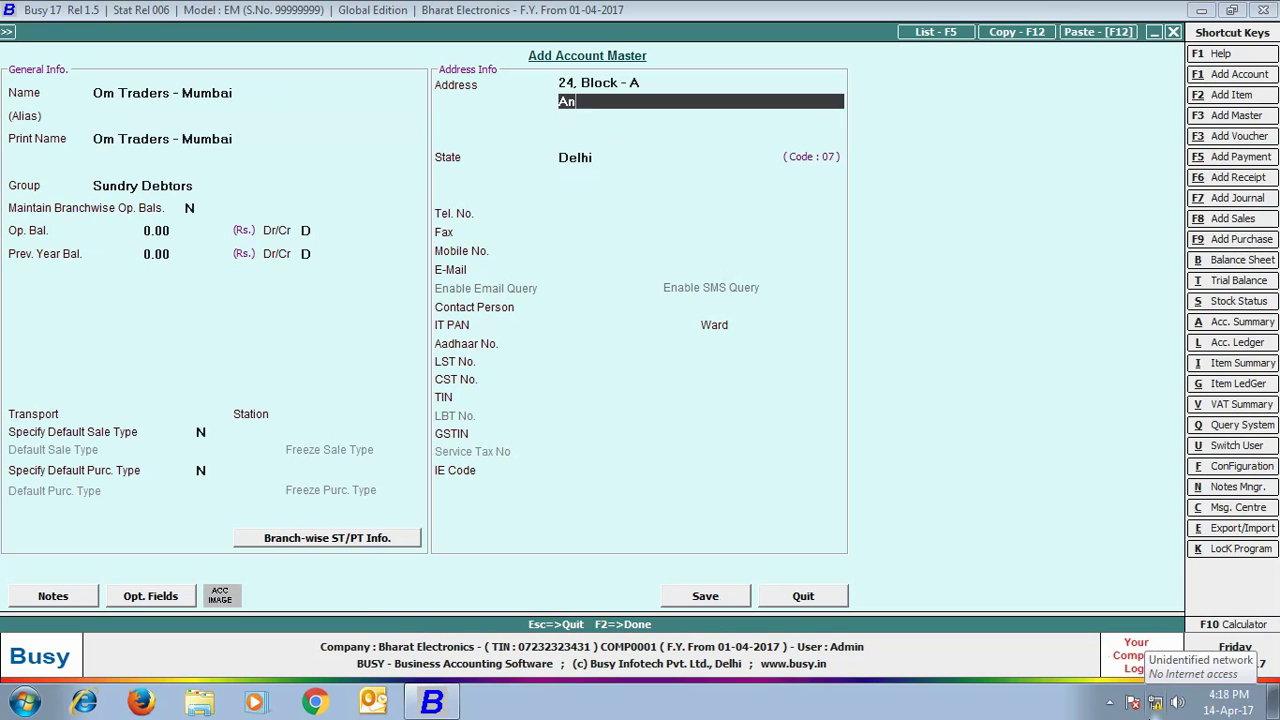
text(dheri east)
key(Return)
text(mumbai)
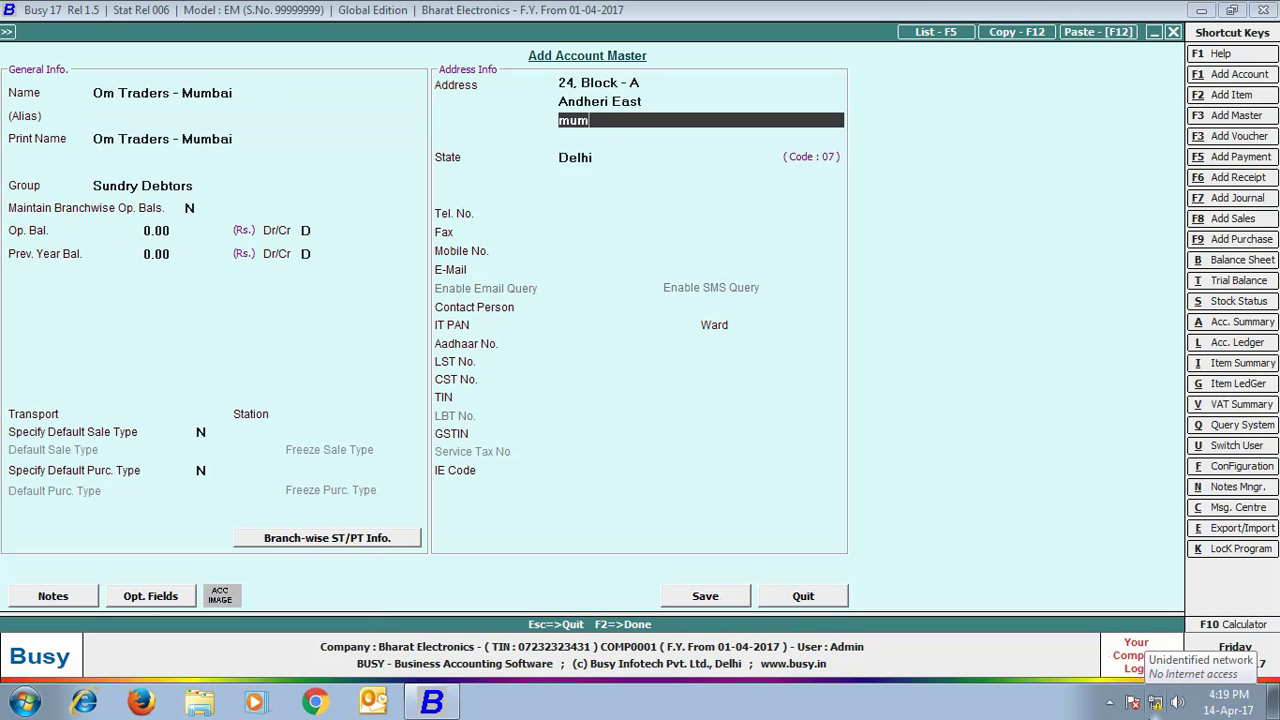
key(Return)
text(maharashtra)
key(Return)
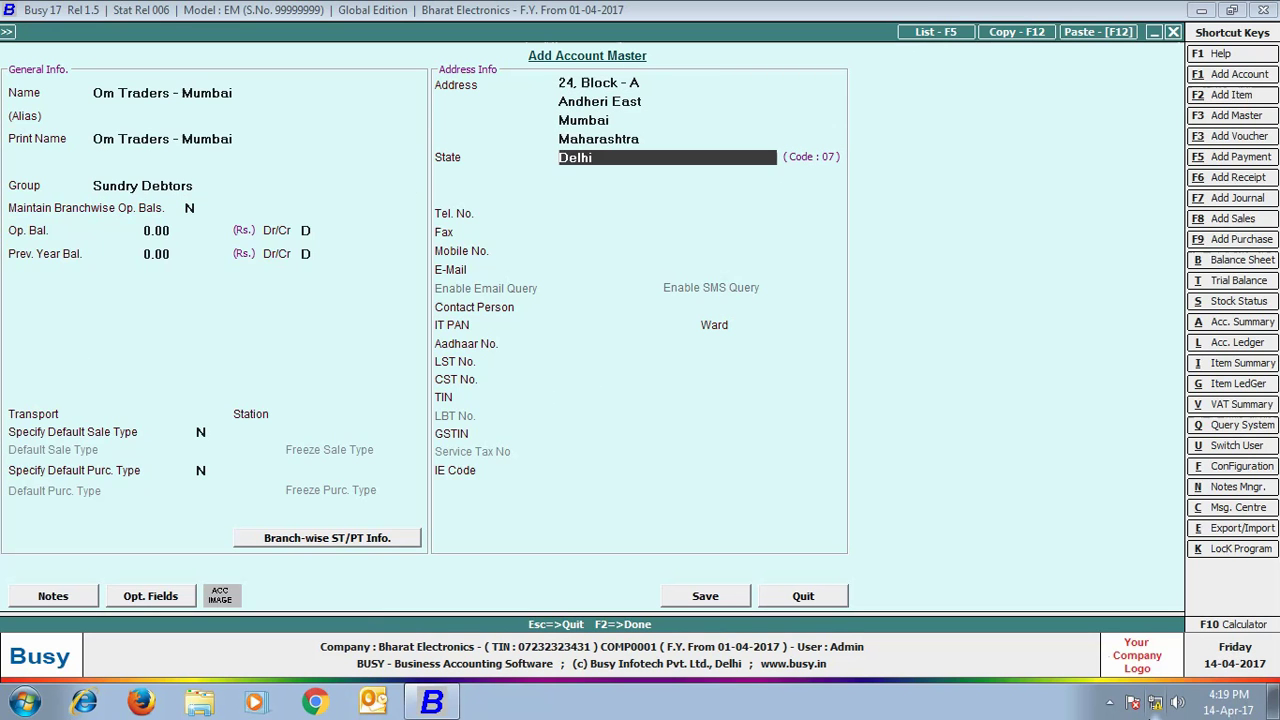
text(mahar)
key(Return)
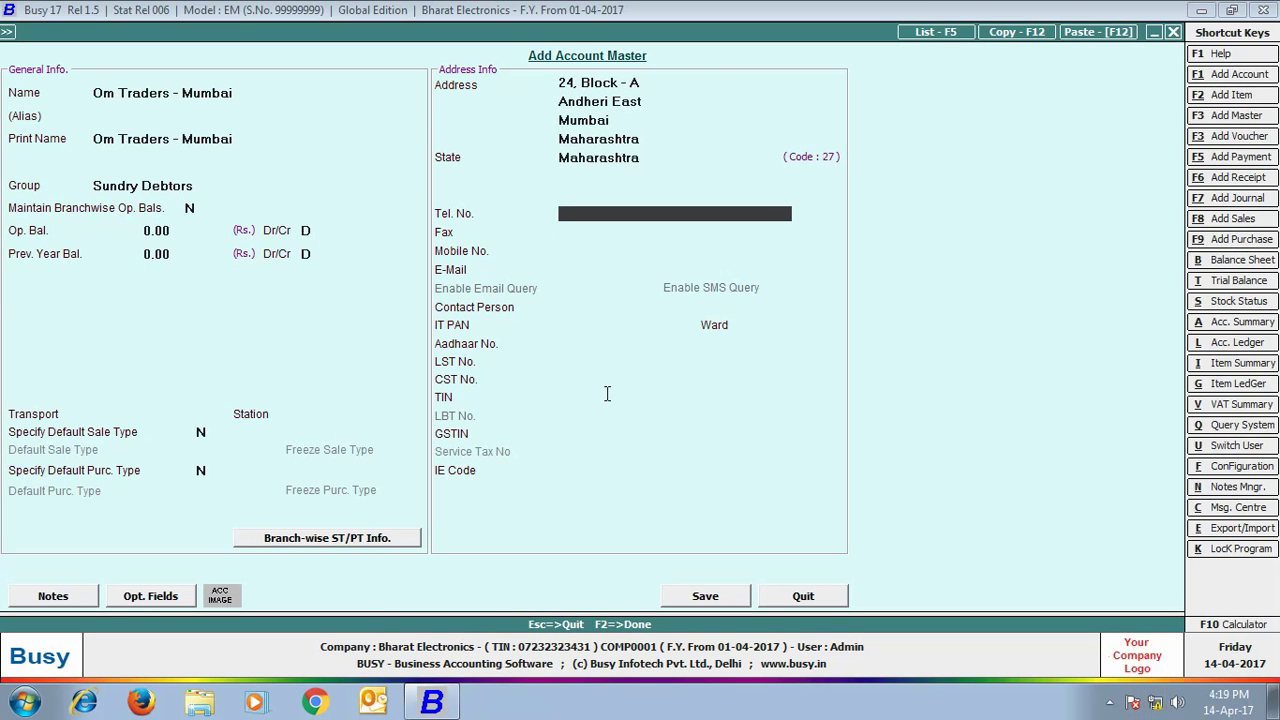
click(596, 400)
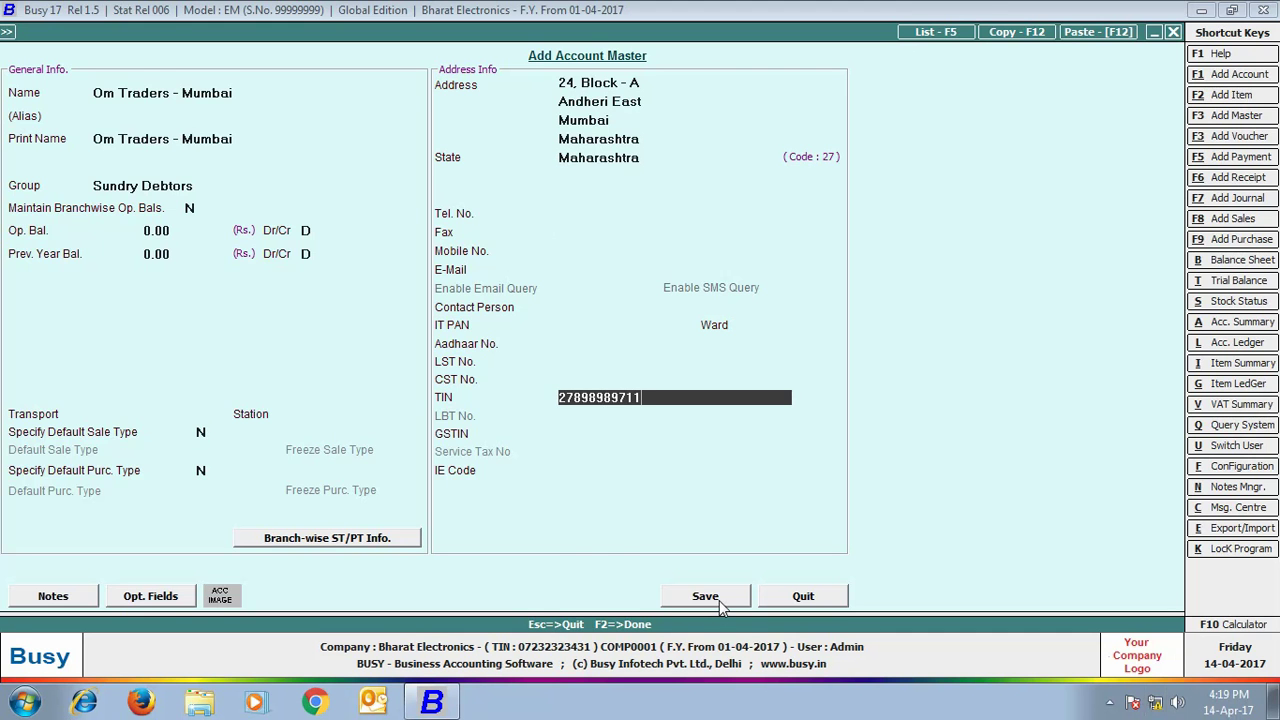
click(705, 596)
Open the Stock account for modification
click(803, 596)
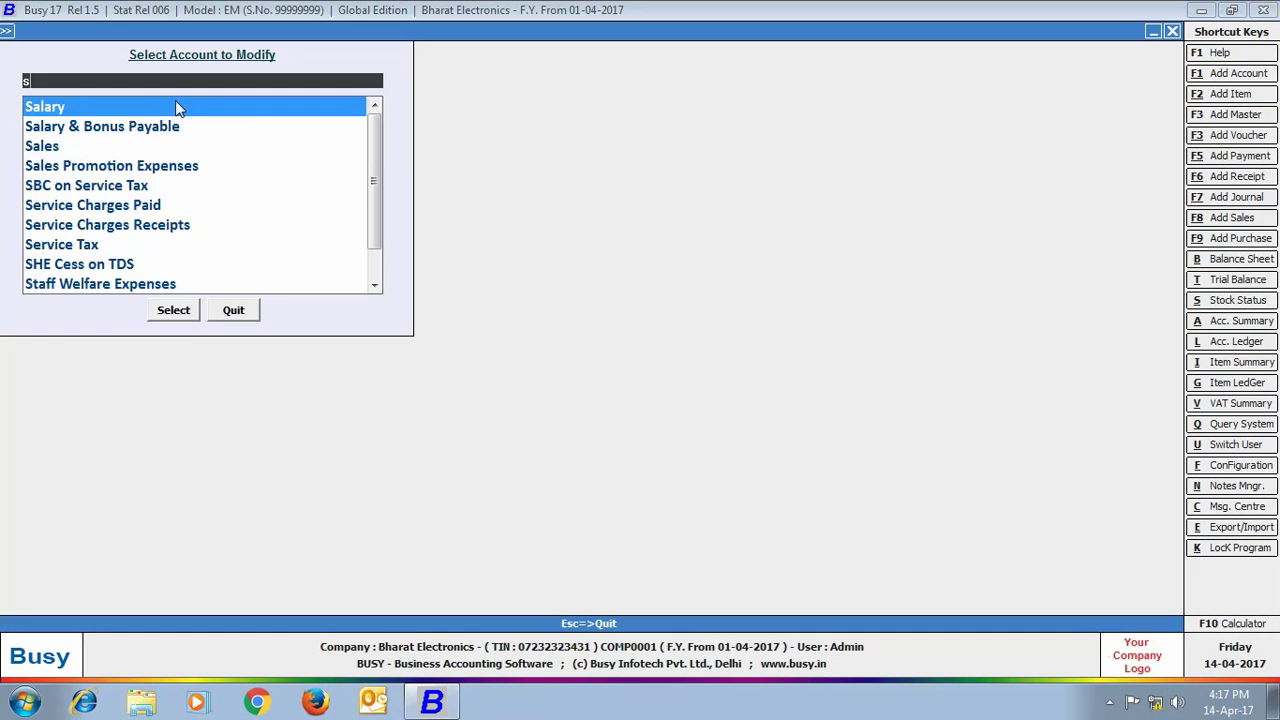
text(stock)
click(165, 107)
click(170, 311)
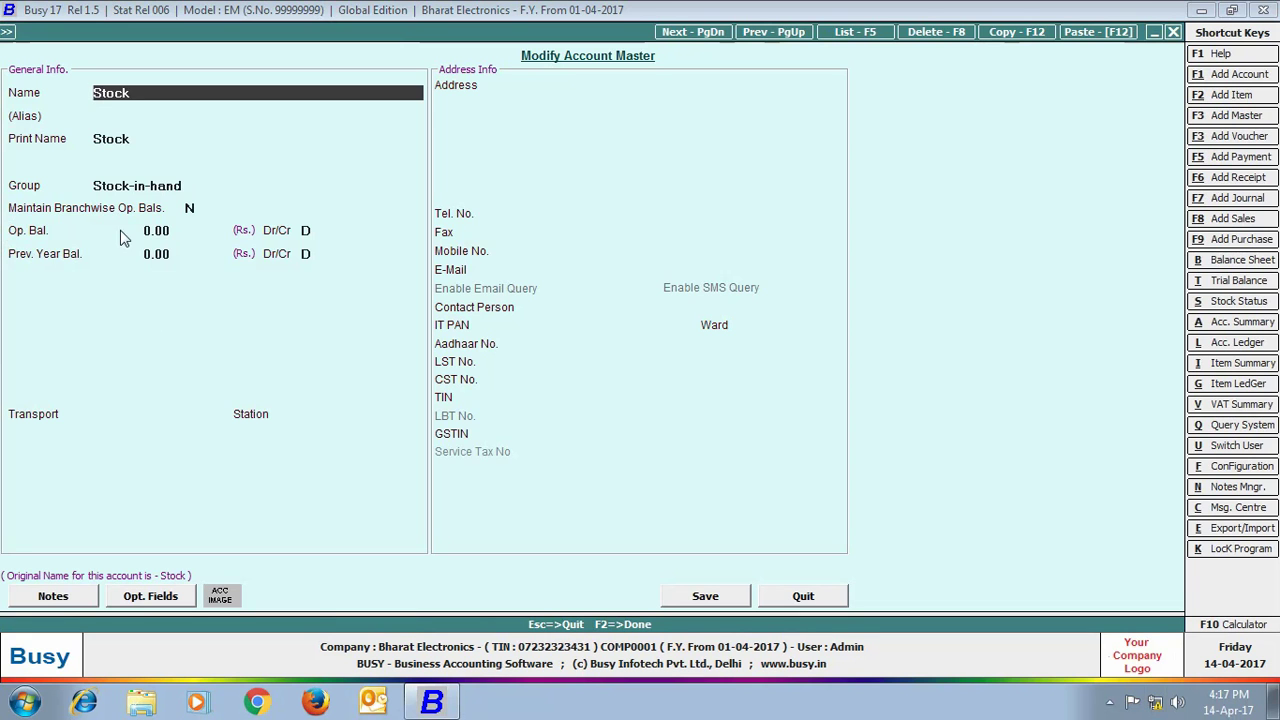
Turn on branch-wise opening balances for Stock: Rohtak 5,00,000 and Mumbai 6,00,000, then save
click(189, 208)
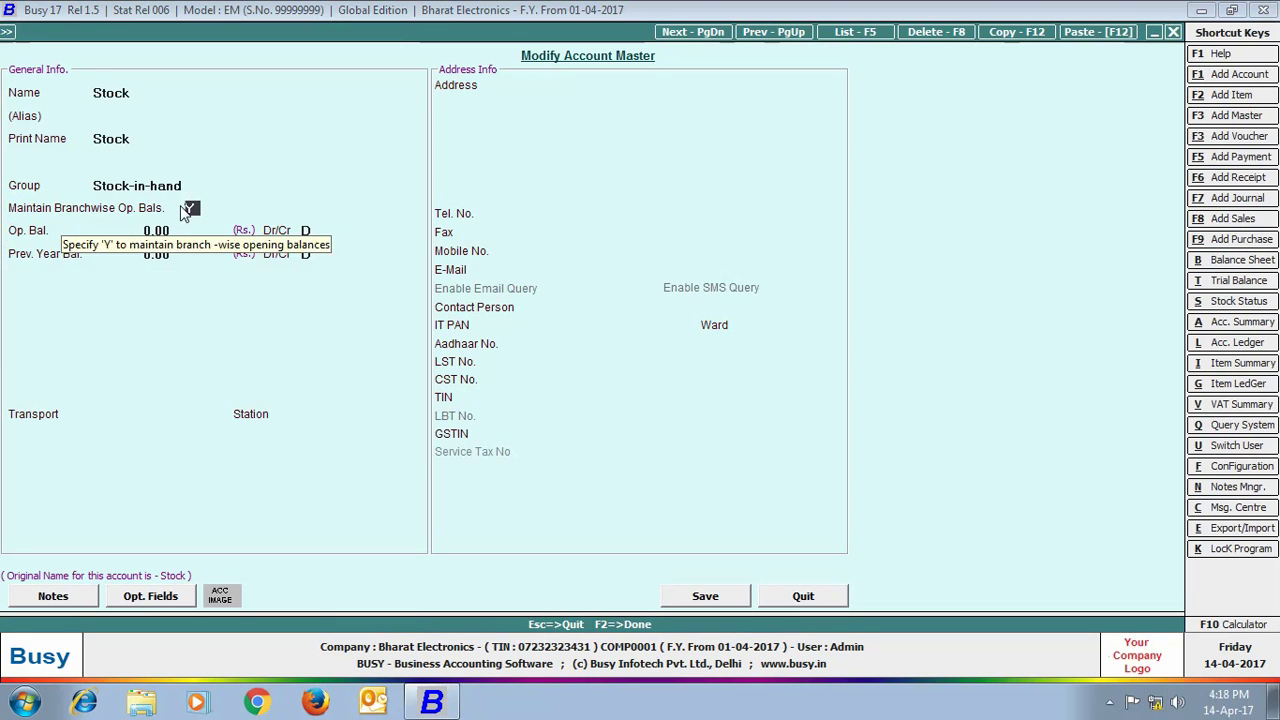
text(Y)
key(Return)
key(Return)
key(Return)
key(Return)
text(500000)
key(Return)
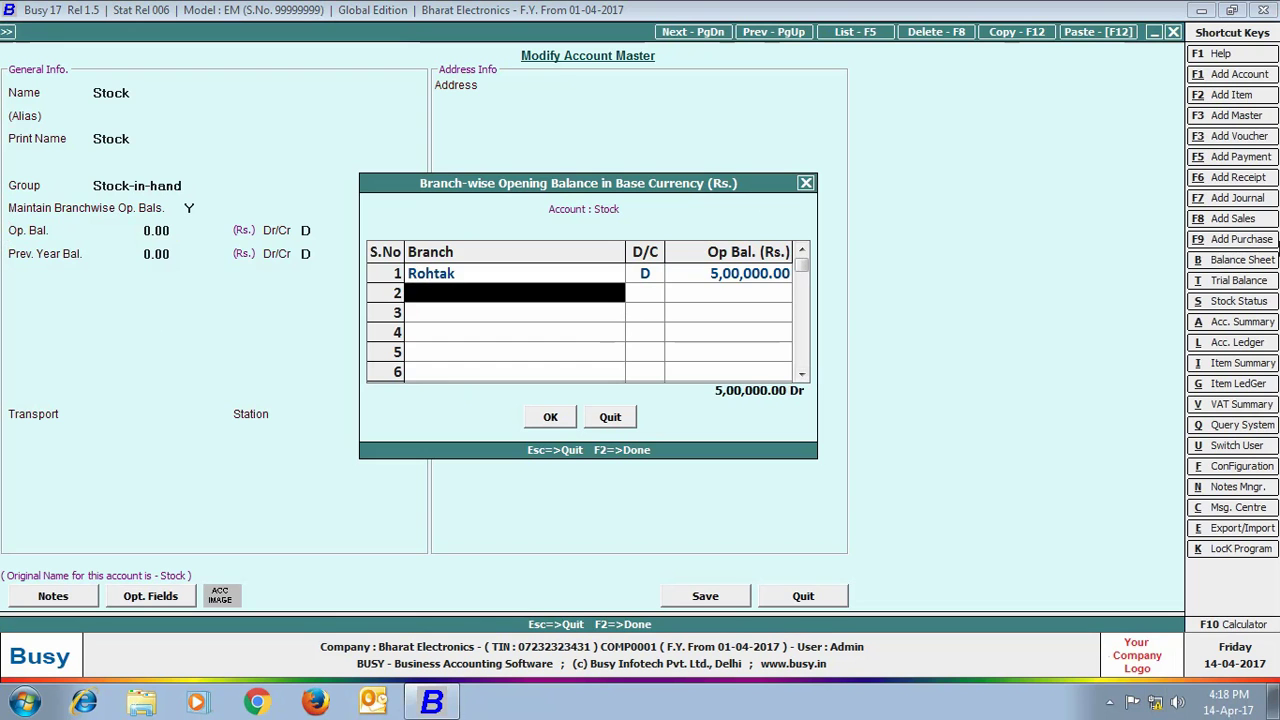
text(mu)
key(Return)
key(Return)
text(6,00,000)
key(Return)
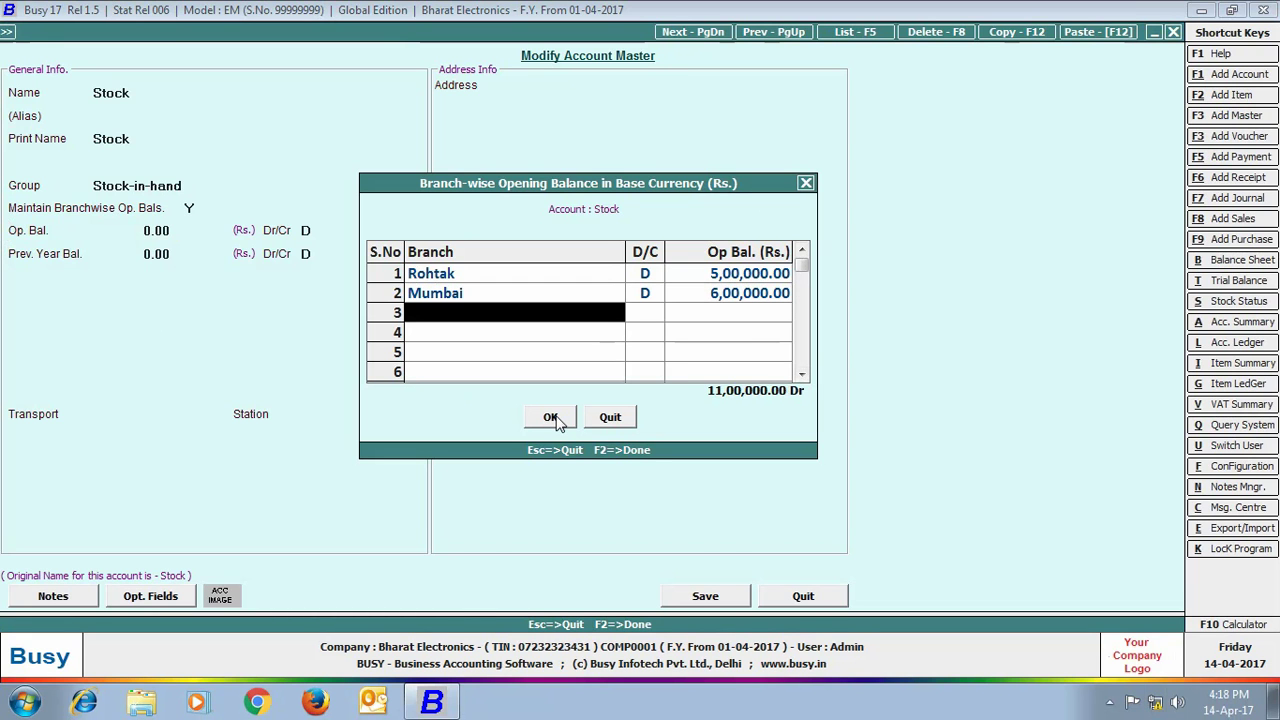
click(551, 418)
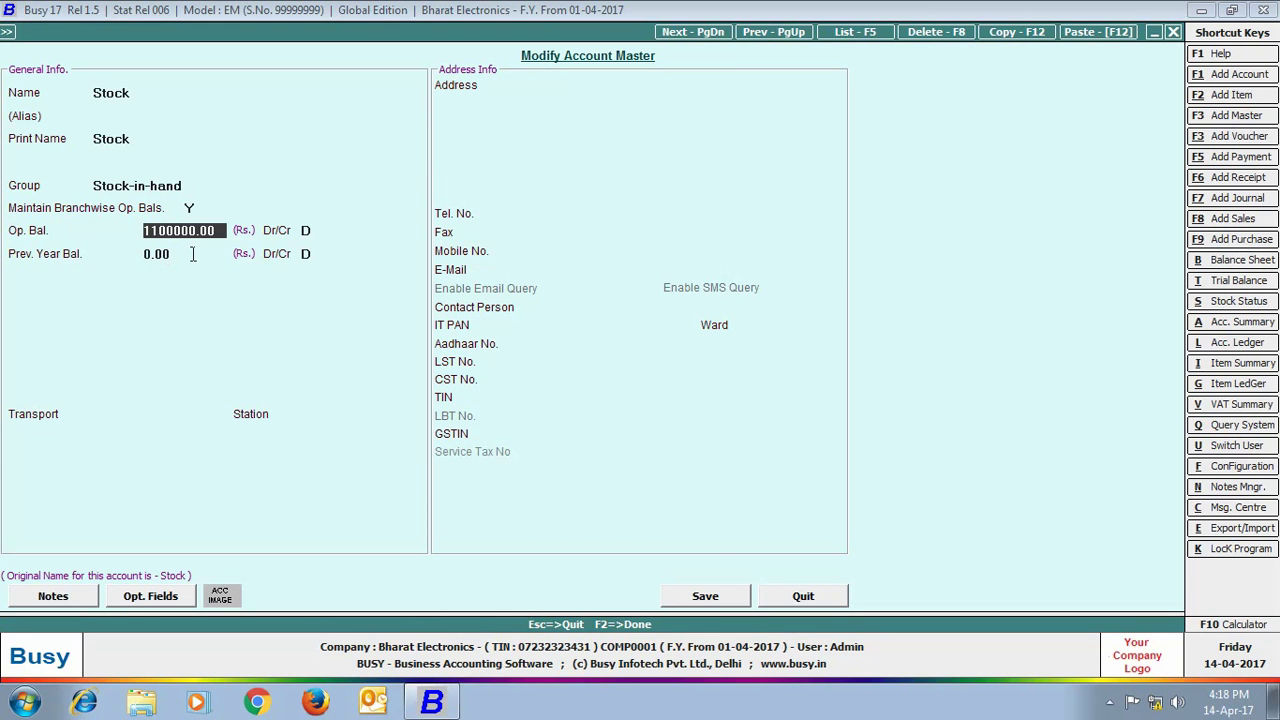
click(705, 596)
click(225, 305)
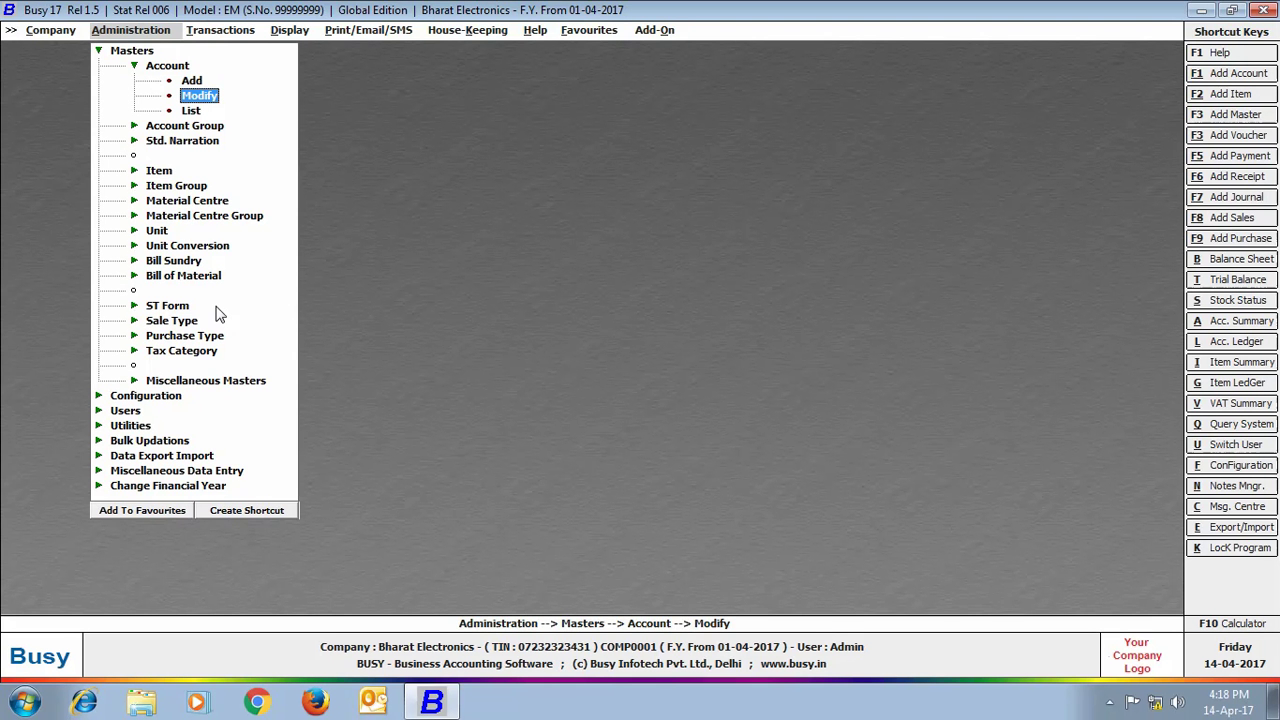
Create item Sony Bravia 32"LED TV with unit Pcs, opening stock 44 worth 11,00,000, and save
click(155, 172)
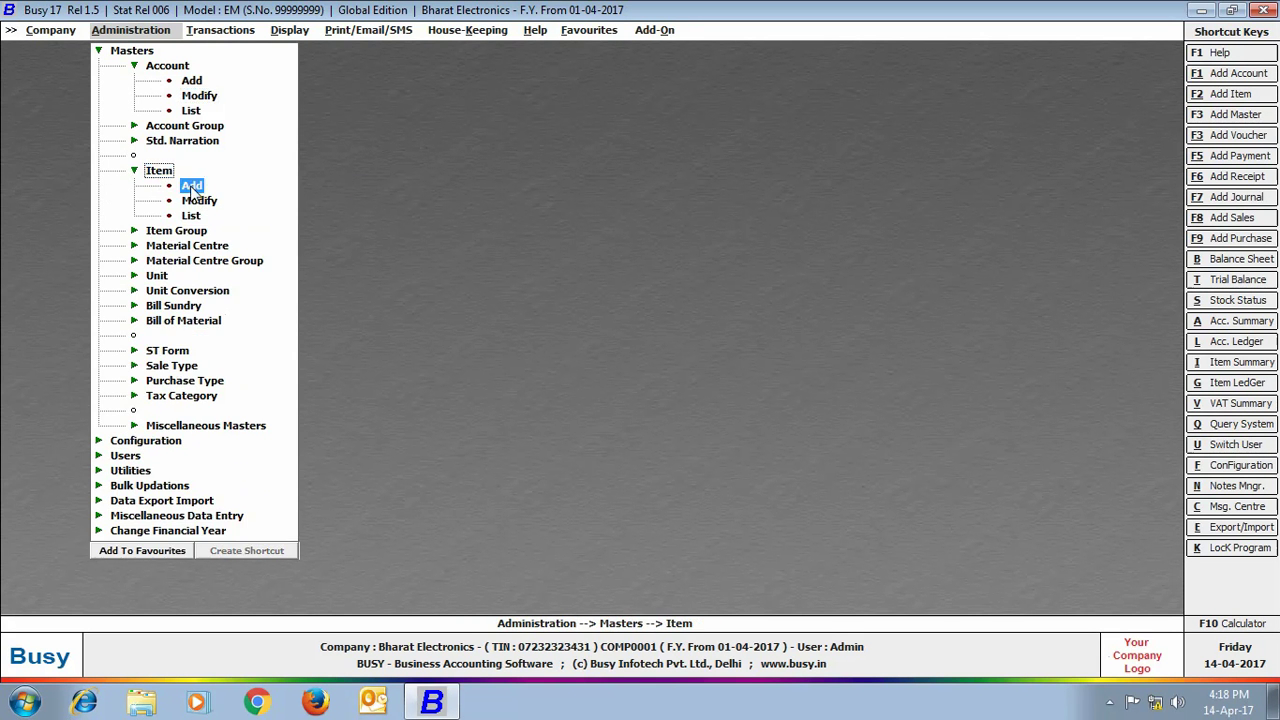
click(184, 186)
text(Sony Bravia 32"LED TV)
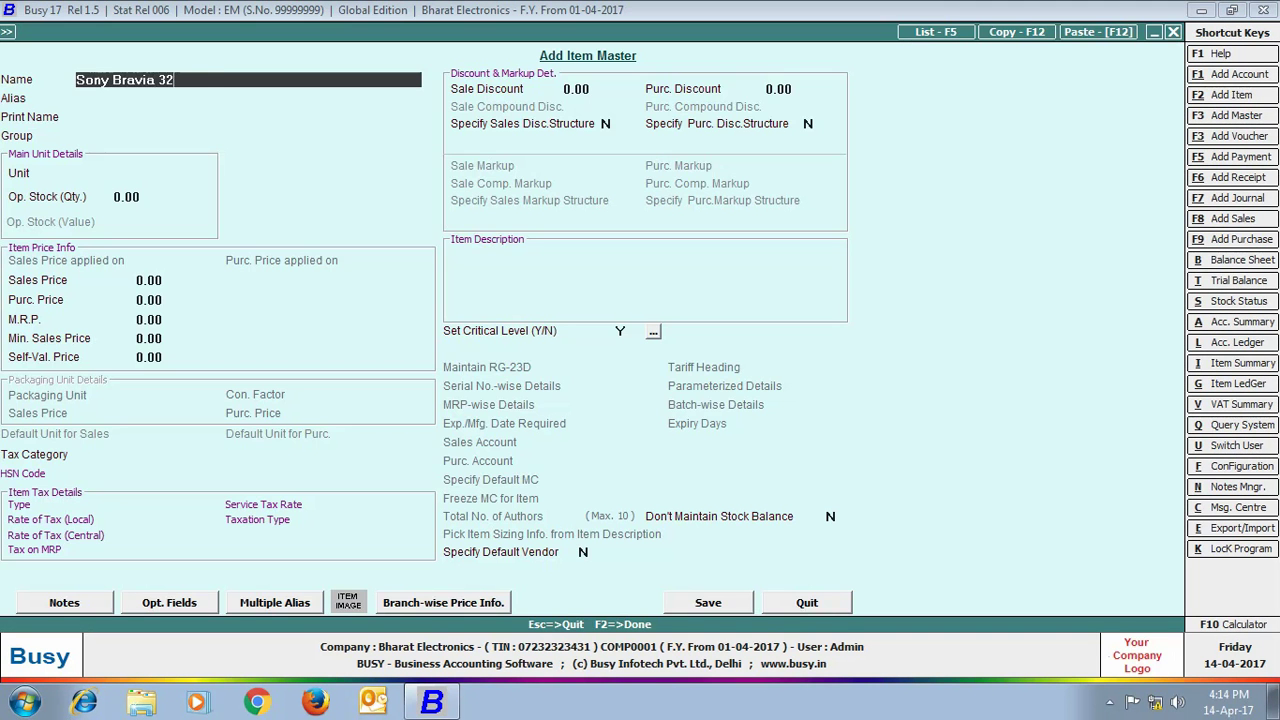
key(Return)
key(Return)
key(Return)
key(Return)
text(Pcs)
key(Return)
text(44)
key(Return)
text(1100000)
key(Return)
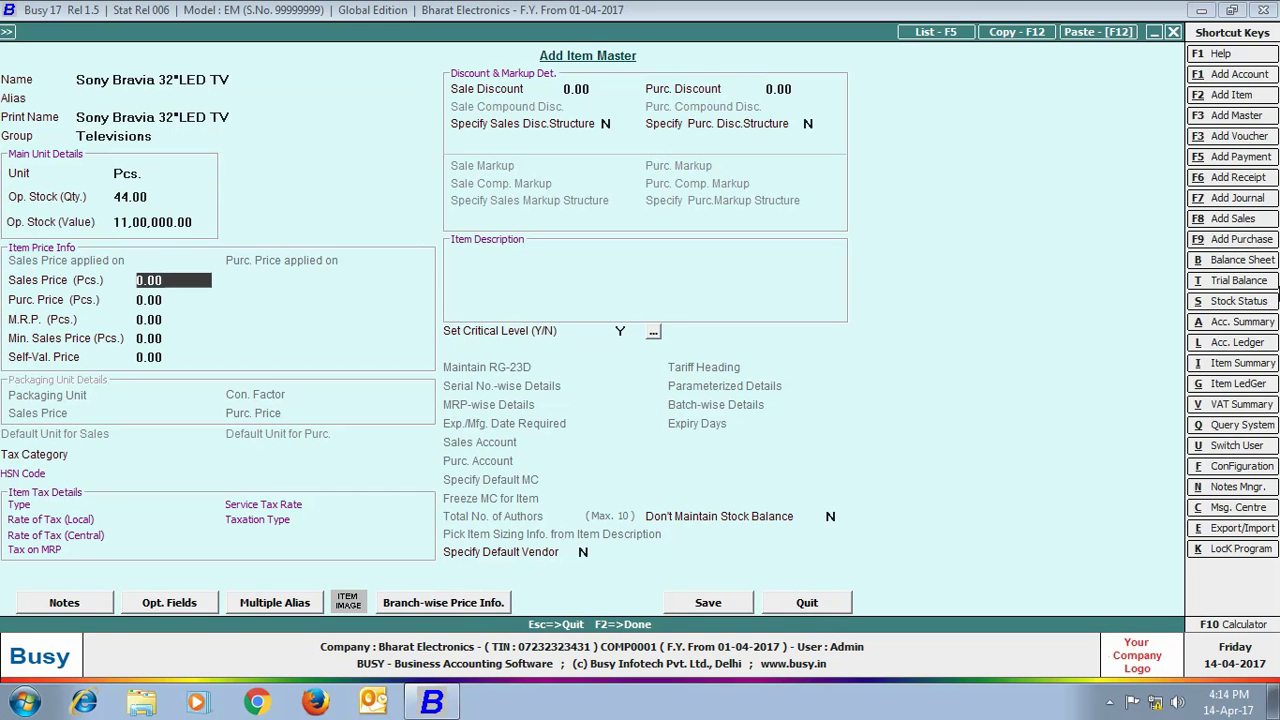
key(Return)
key(Return)
key(Return)
key(Return)
key(Return)
key(Return)
click(704, 602)
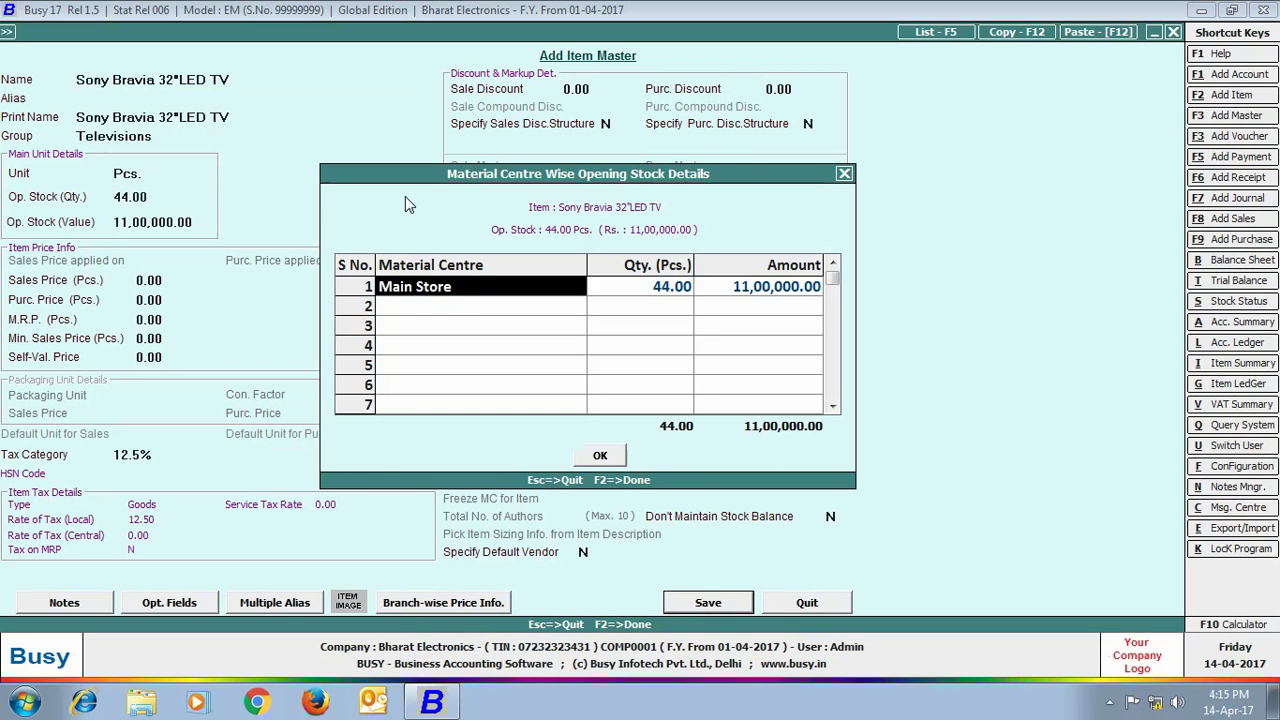
Split the opening stock across material centres: Rohtak 20 pcs, Mumbai 24 pcs
click(440, 290)
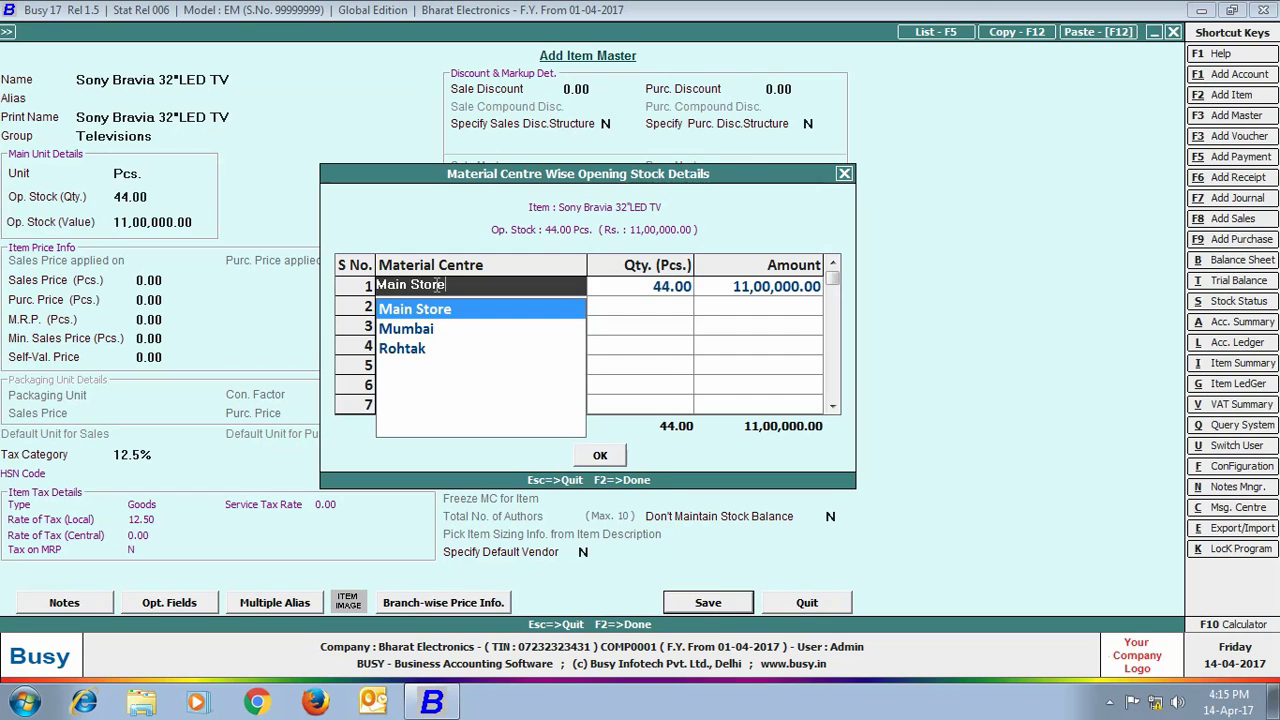
click(421, 350)
text(20)
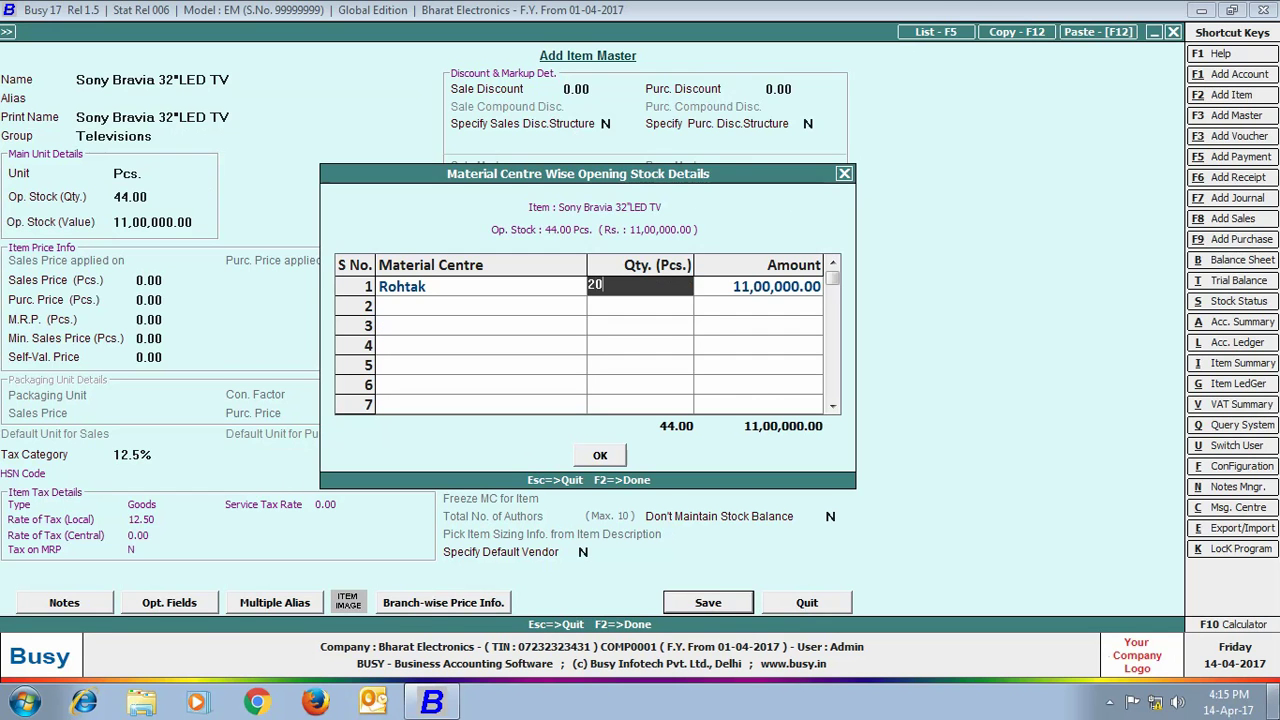
key(Return)
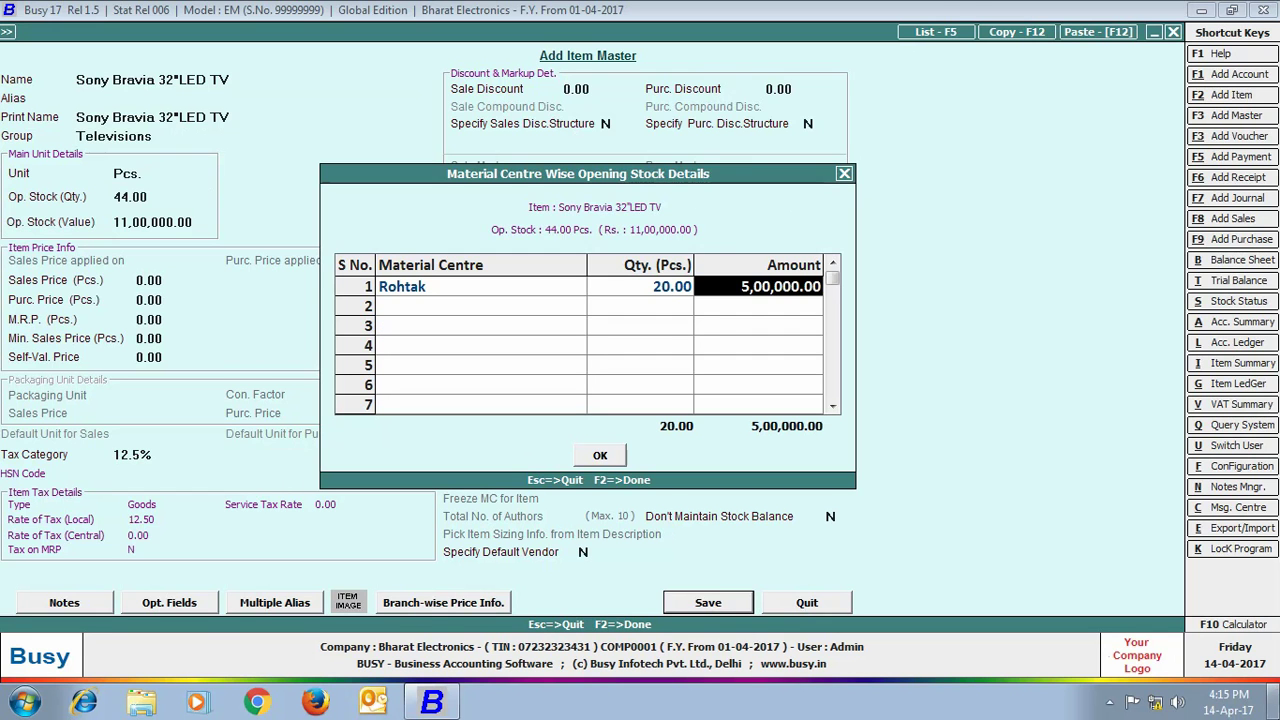
click(480, 305)
text(mu)
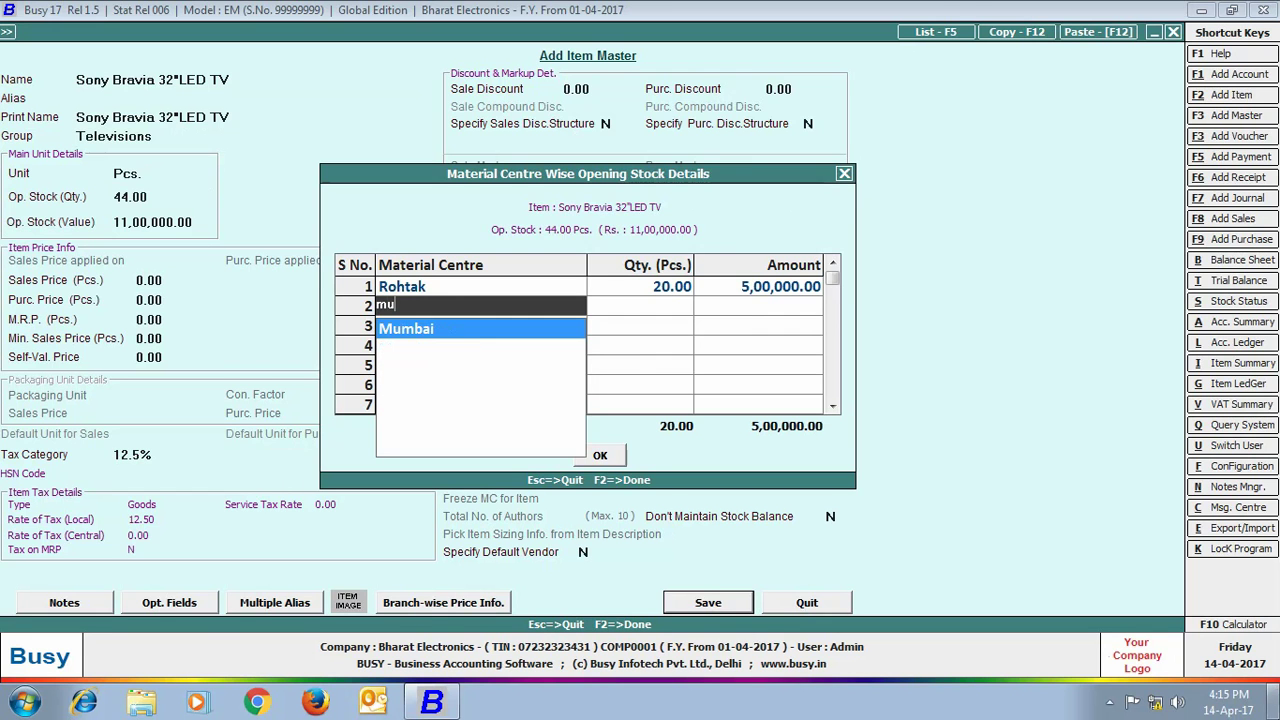
key(Return)
key(Return)
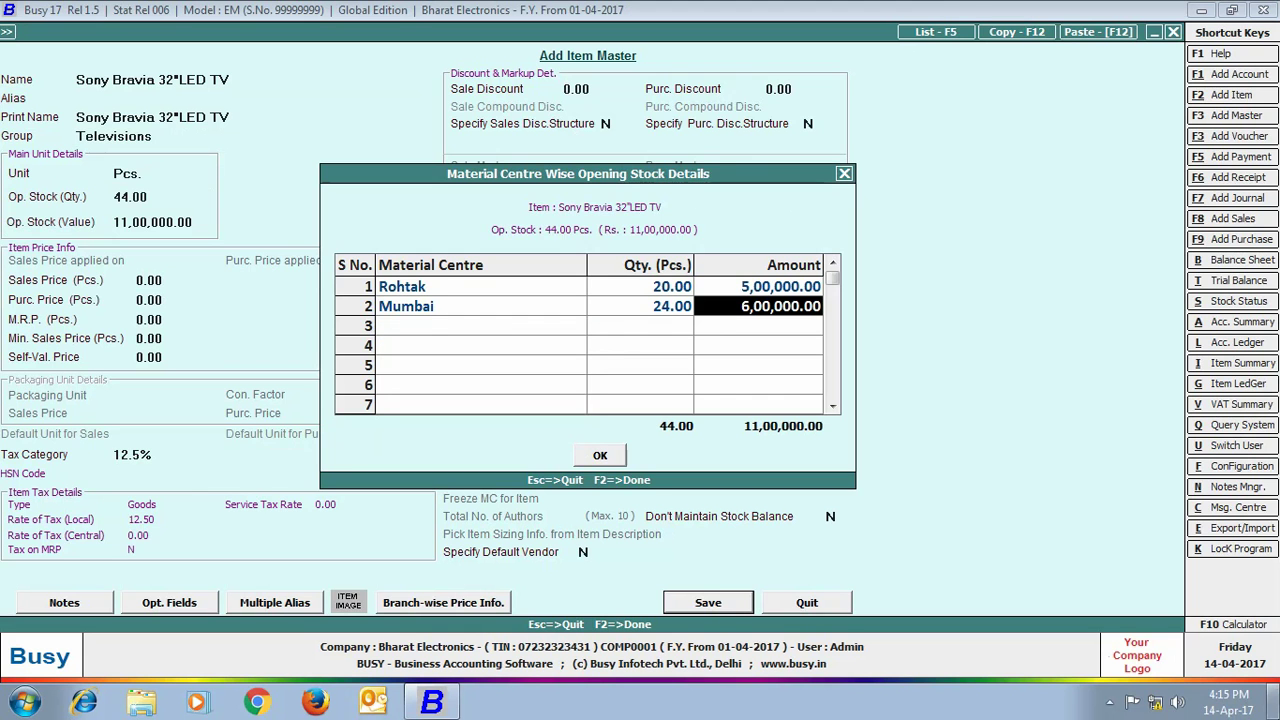
click(596, 458)
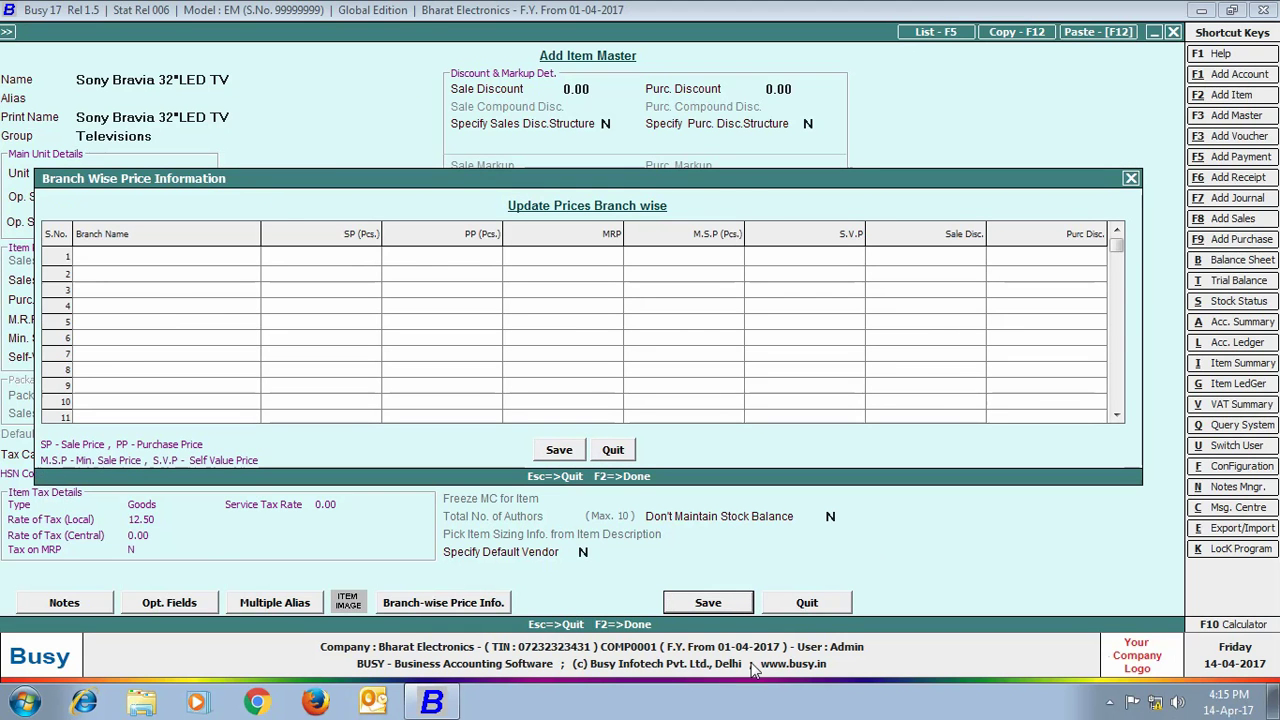
Enter Rohtak's branch prices: sale price 28,000 and MRP 30,000
click(145, 256)
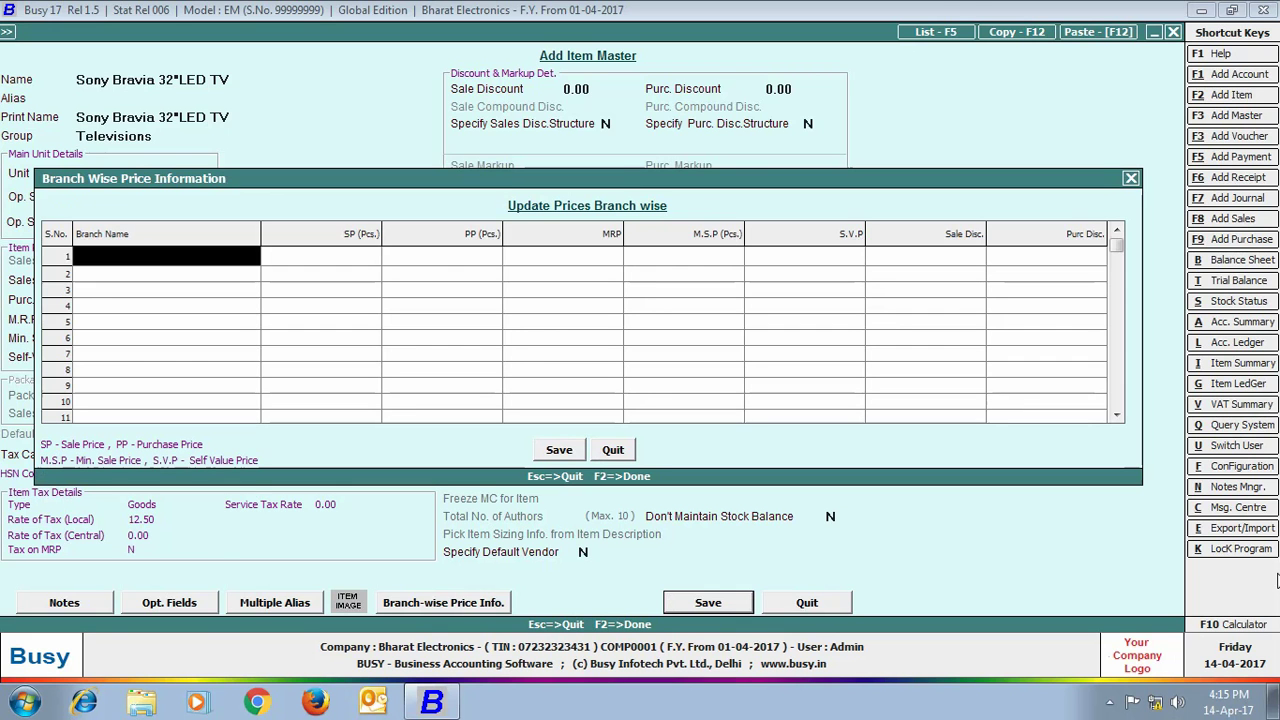
key(Return)
key(Return)
text(28,000)
key(Return)
key(Return)
text(30000)
key(Return)
key(Return)
key(Return)
Enter Mumbai's prices (sale 27,000, MRP 30,000) and save the TV item
key(Return)
key(Return)
text(mumbai)
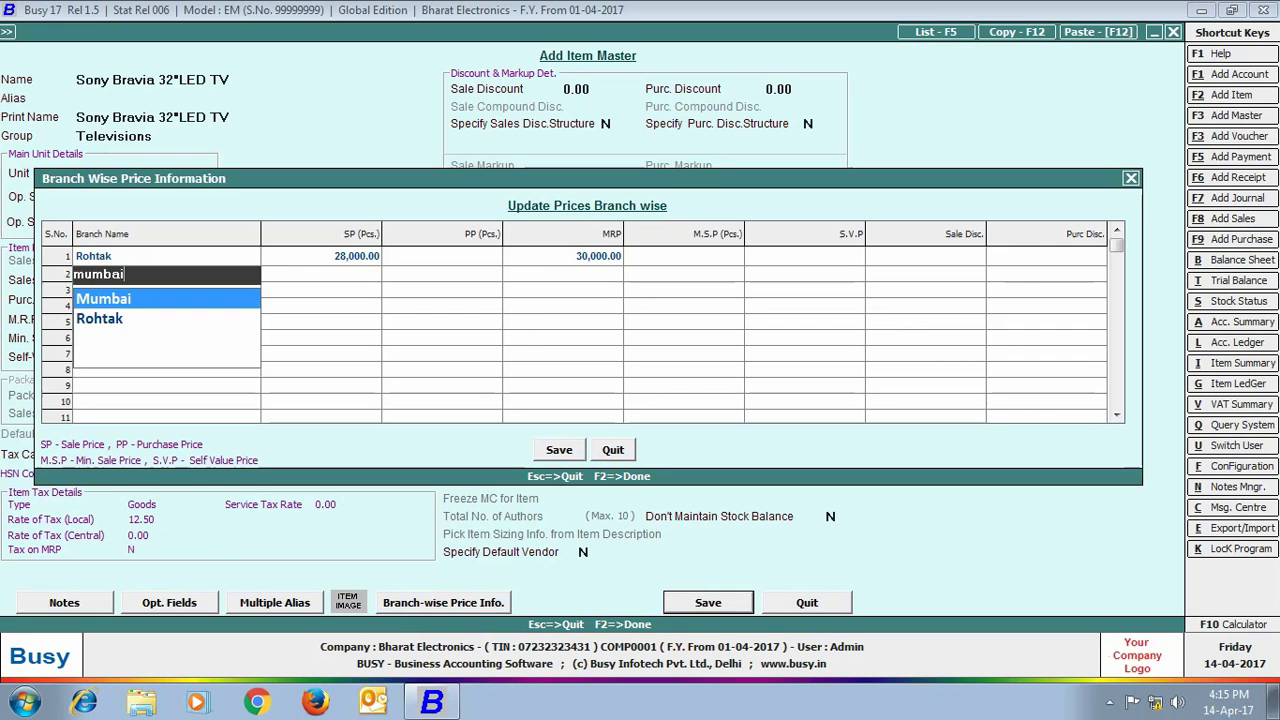
key(Return)
text(27000)
key(Return)
key(Return)
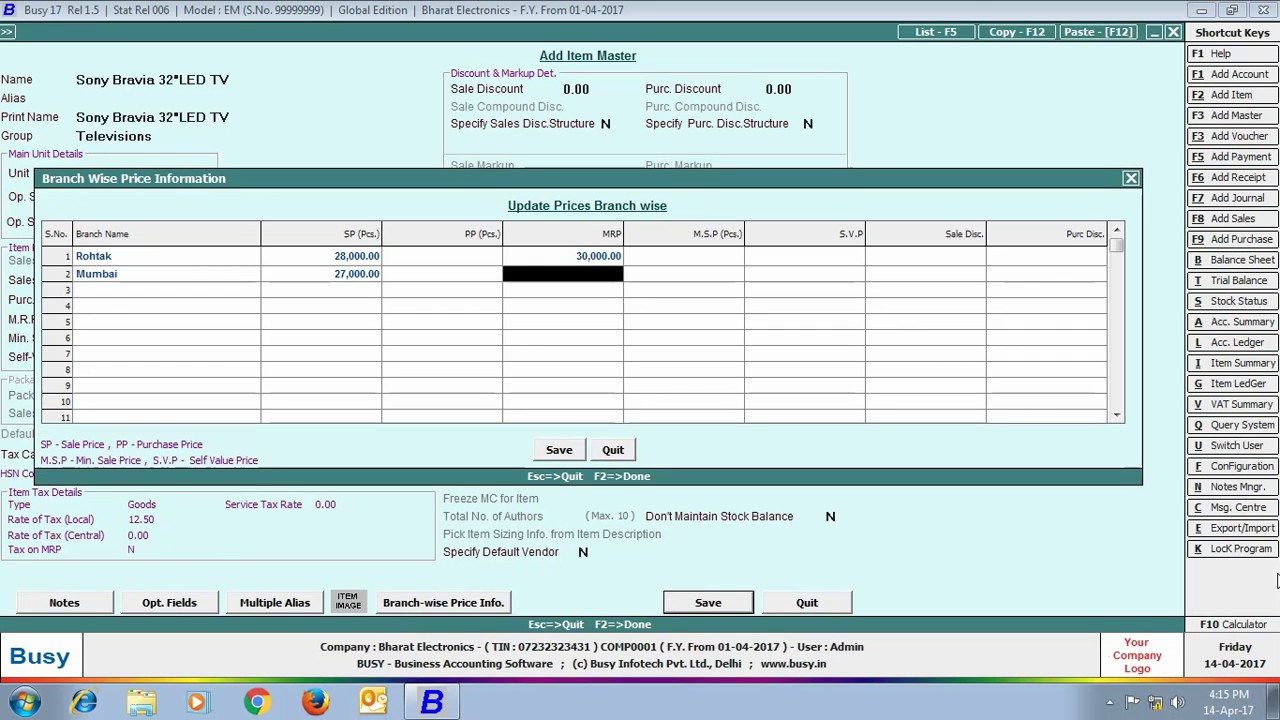
text(30000)
key(Return)
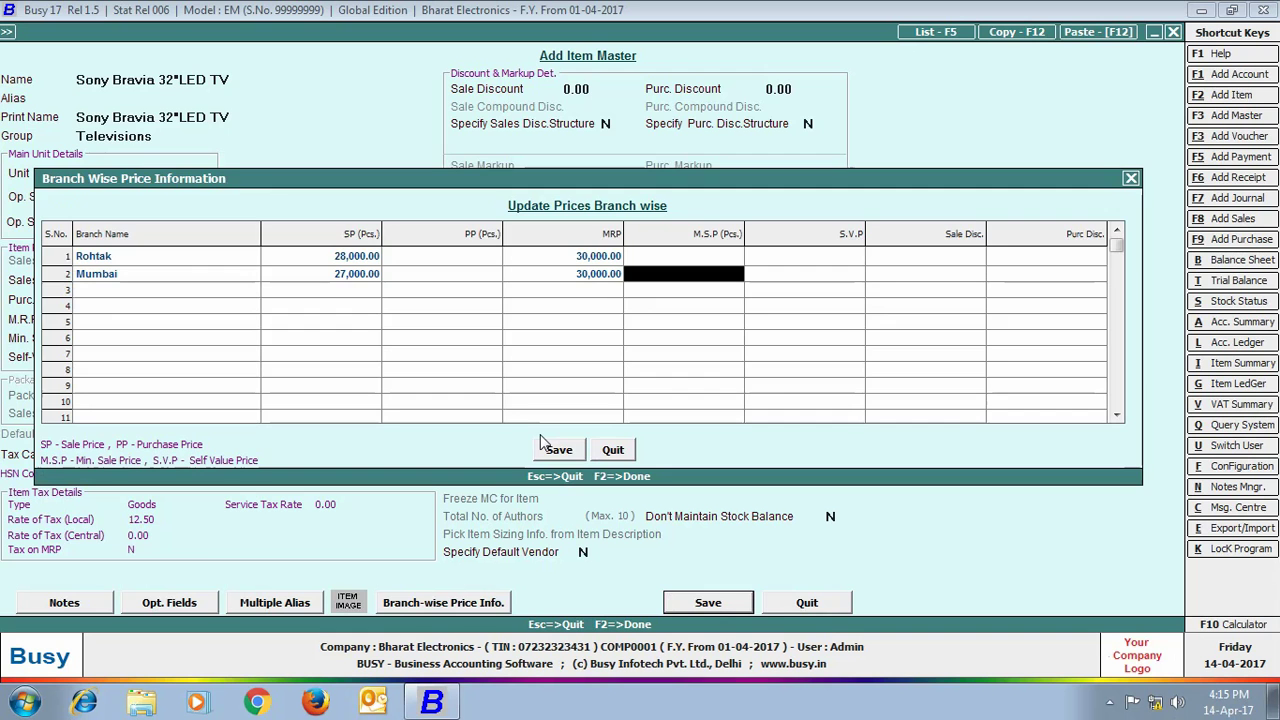
click(556, 449)
click(708, 602)
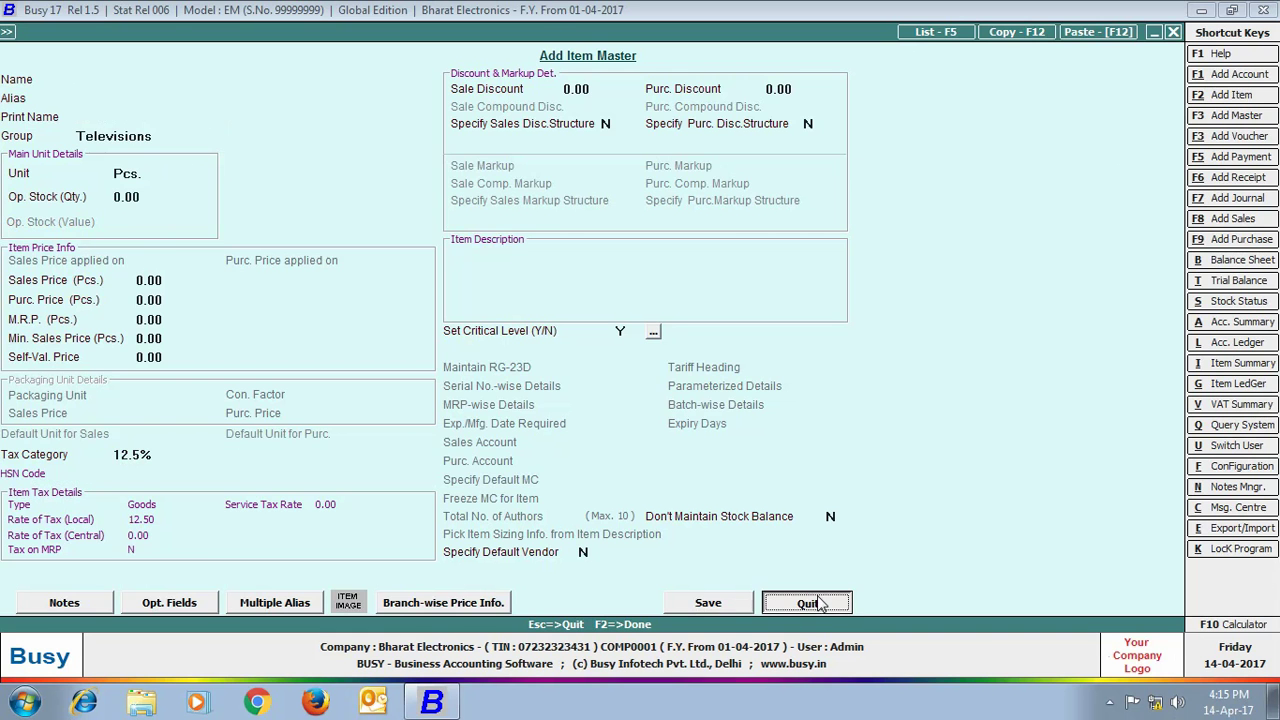
click(806, 602)
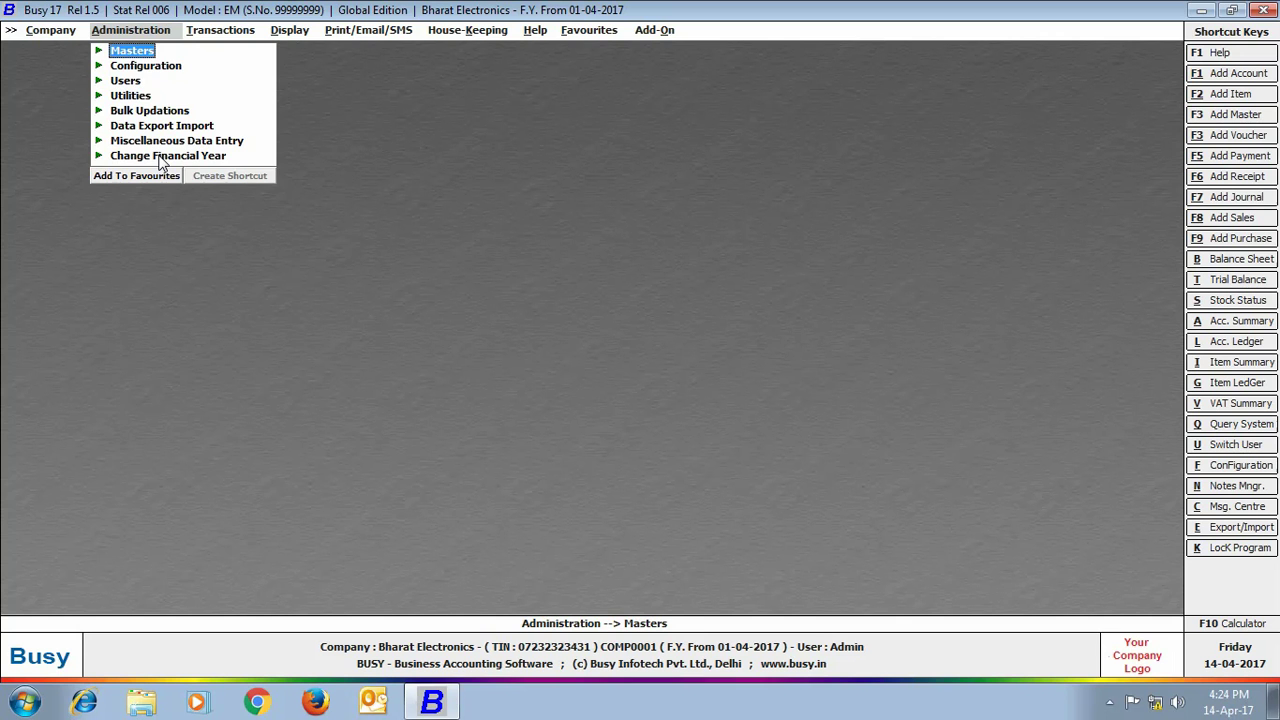
Open the 12.5% tax category for modification from Masters
click(145, 52)
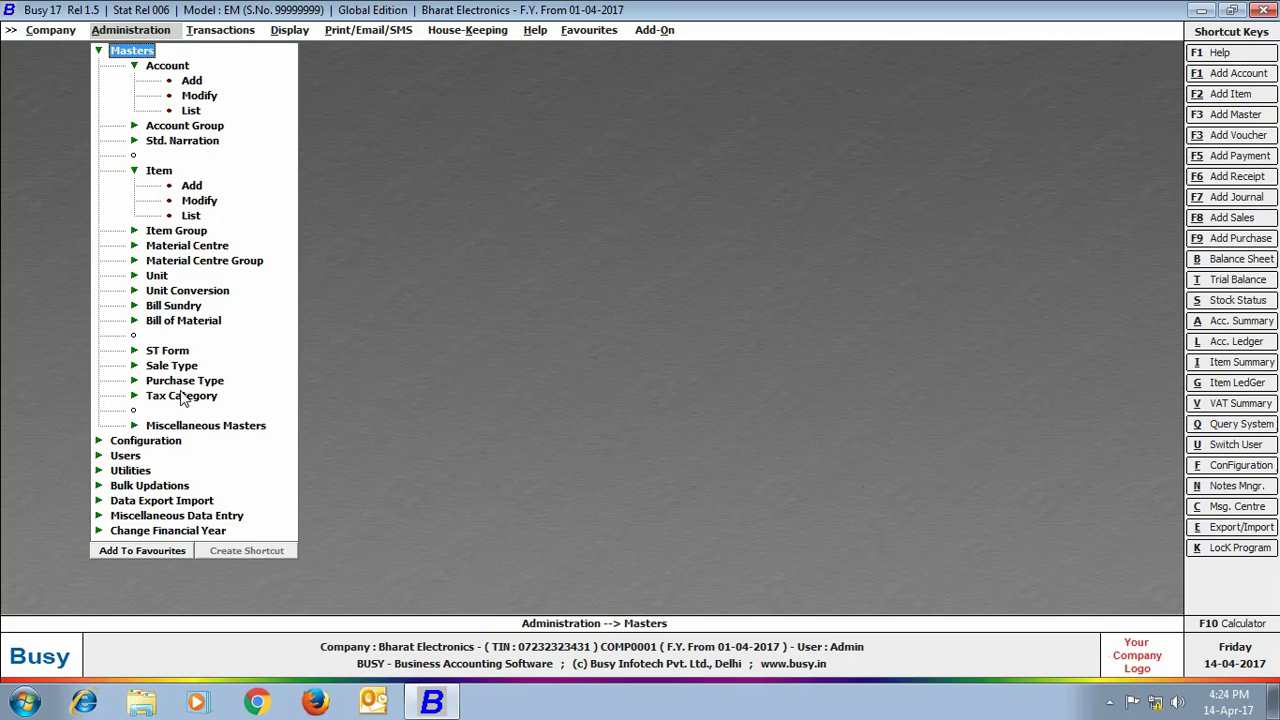
click(180, 396)
click(192, 425)
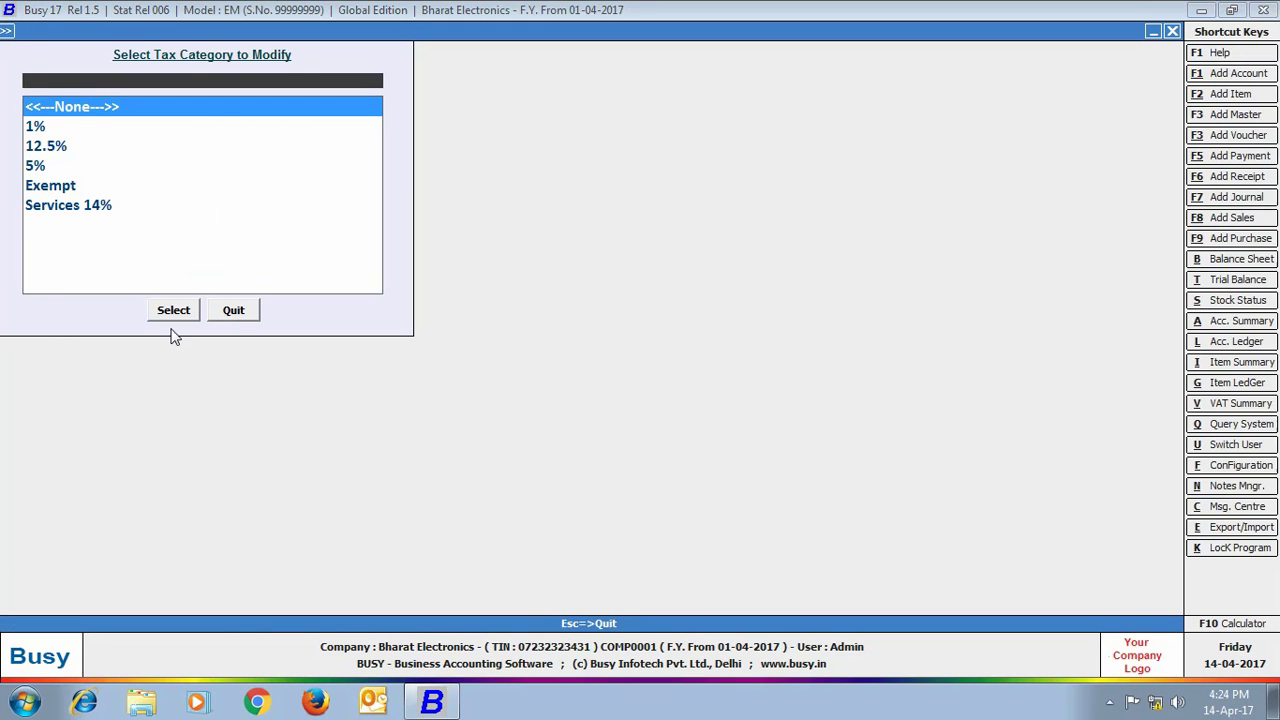
click(32, 148)
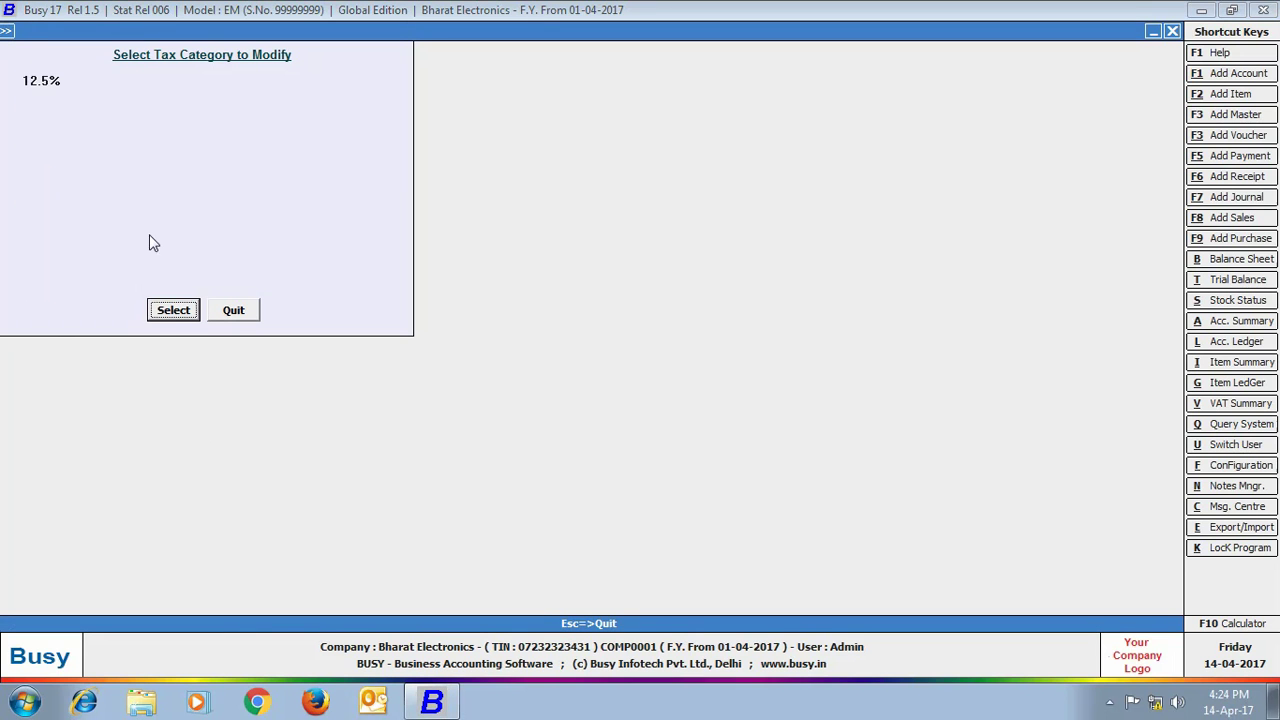
click(173, 312)
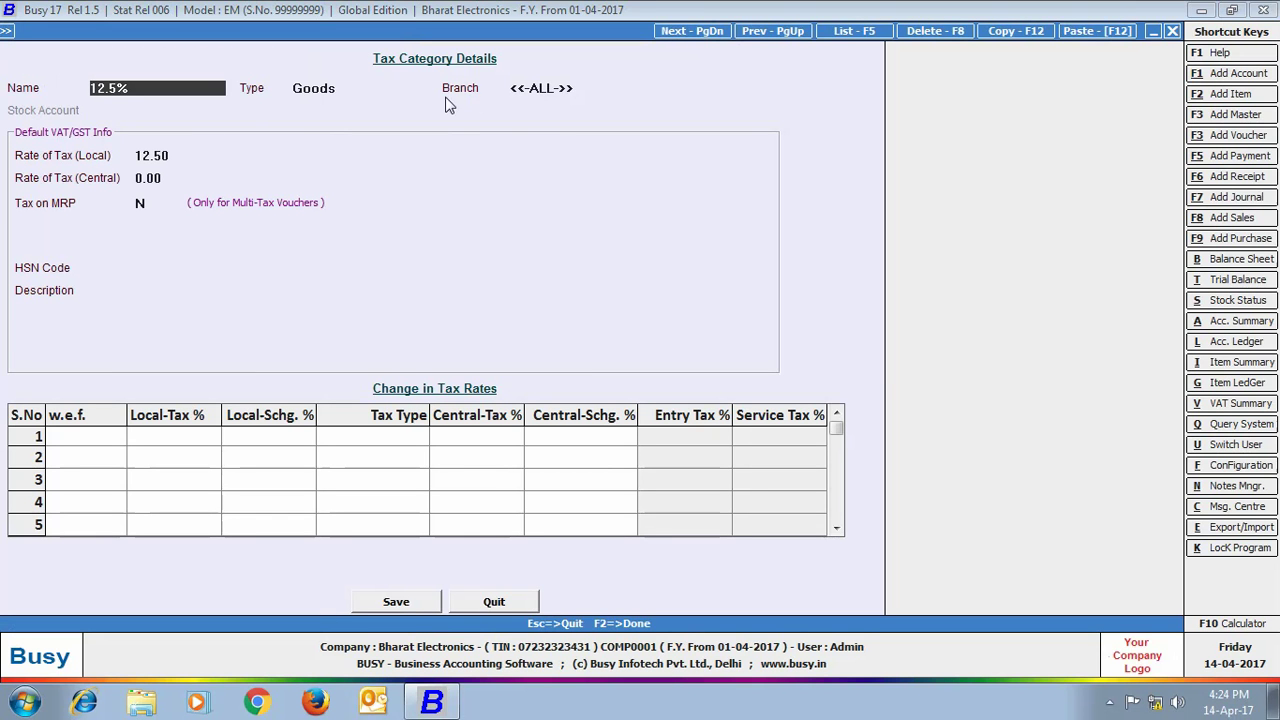
Give the Mumbai branch a 13.50% local rate and save the category
click(551, 91)
click(551, 91)
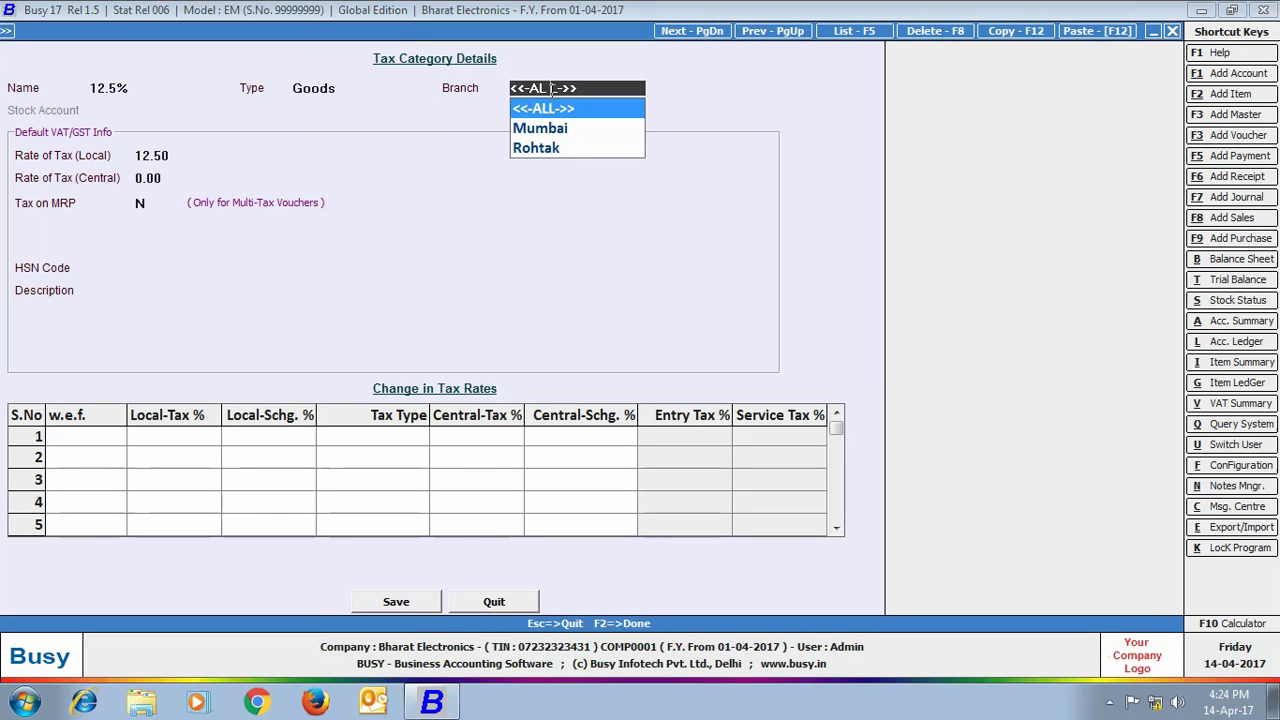
click(549, 132)
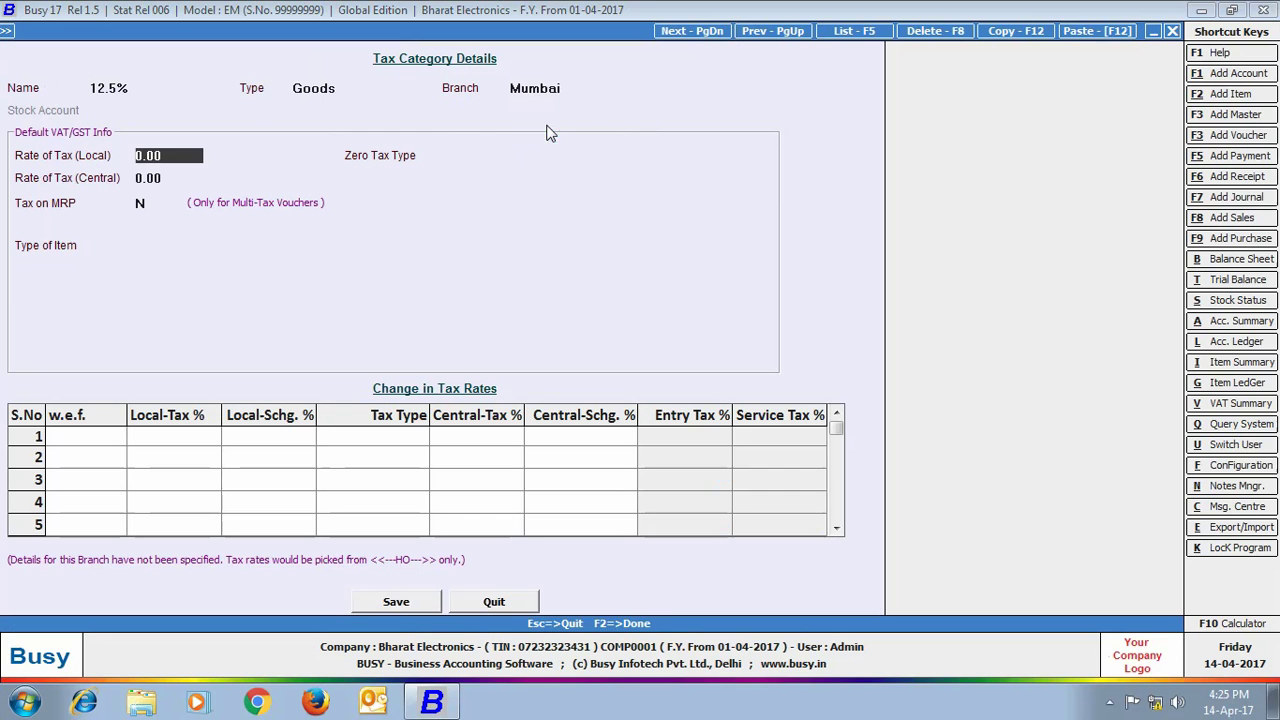
text(13.5)
click(399, 604)
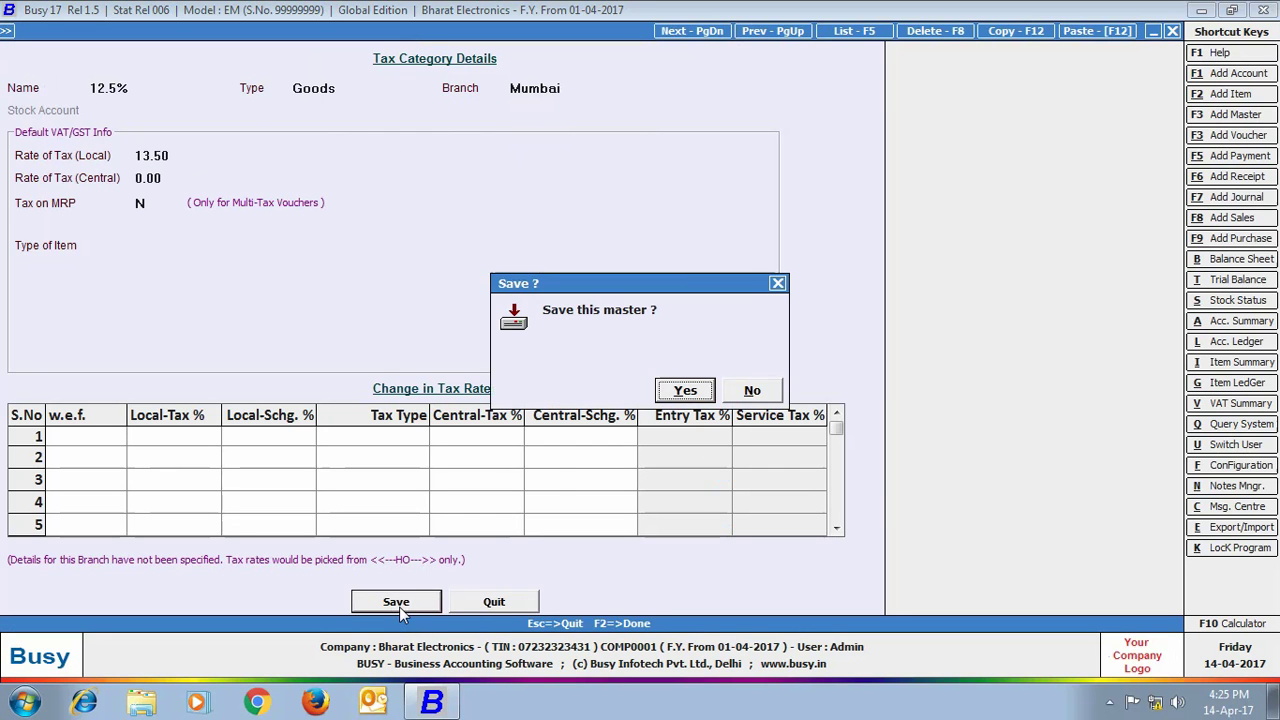
click(668, 390)
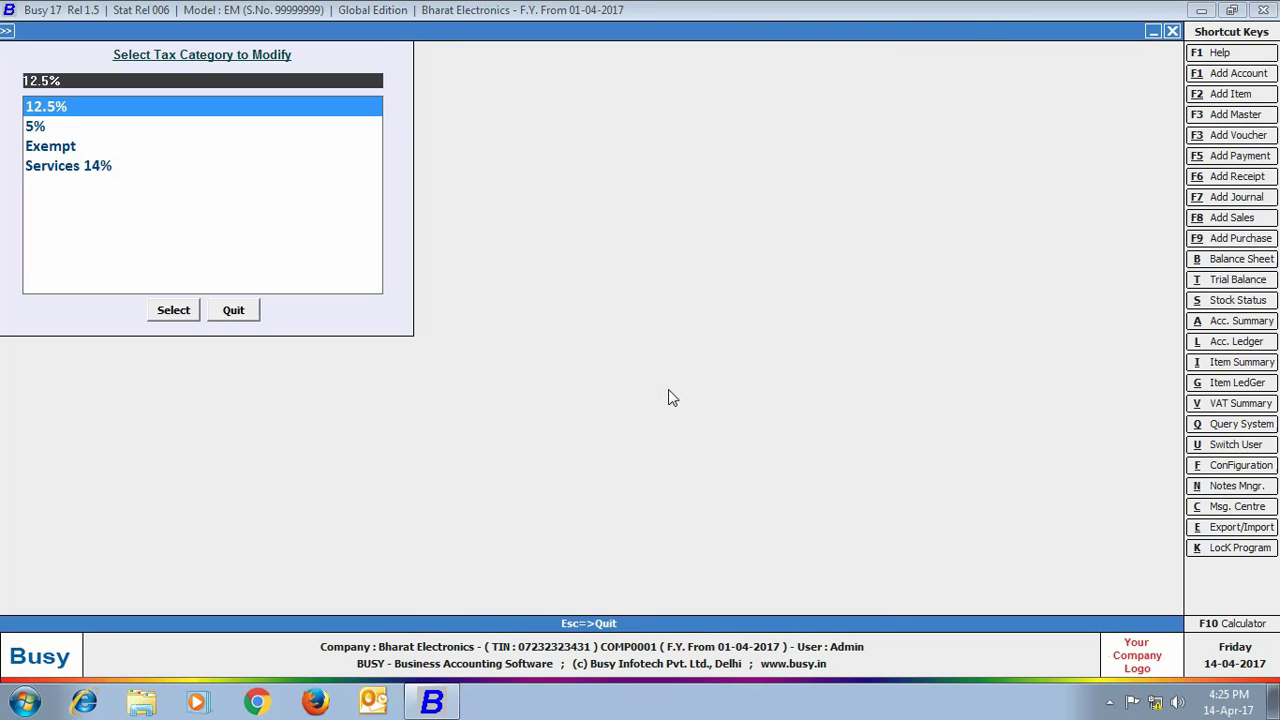
Give the Rohtak branch a 5.00% surcharge alongside its 13.50% rate and save
click(190, 312)
click(517, 90)
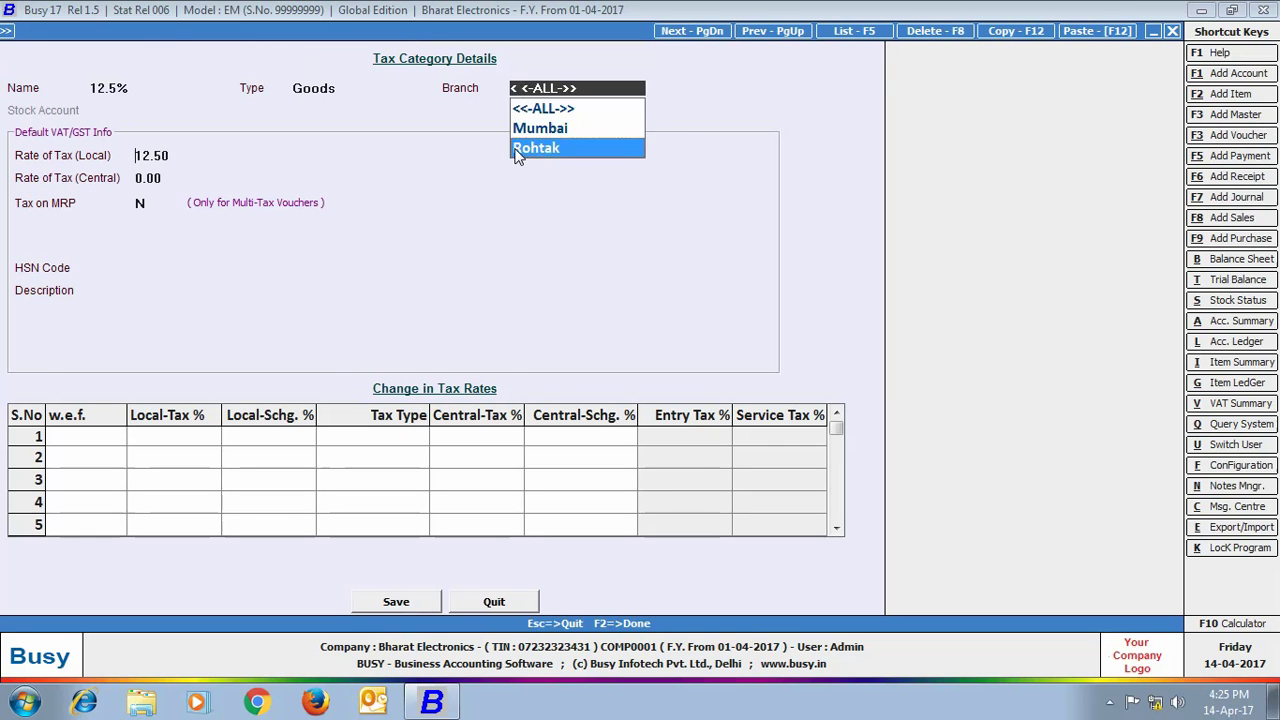
click(514, 145)
key(Return)
text(5.00)
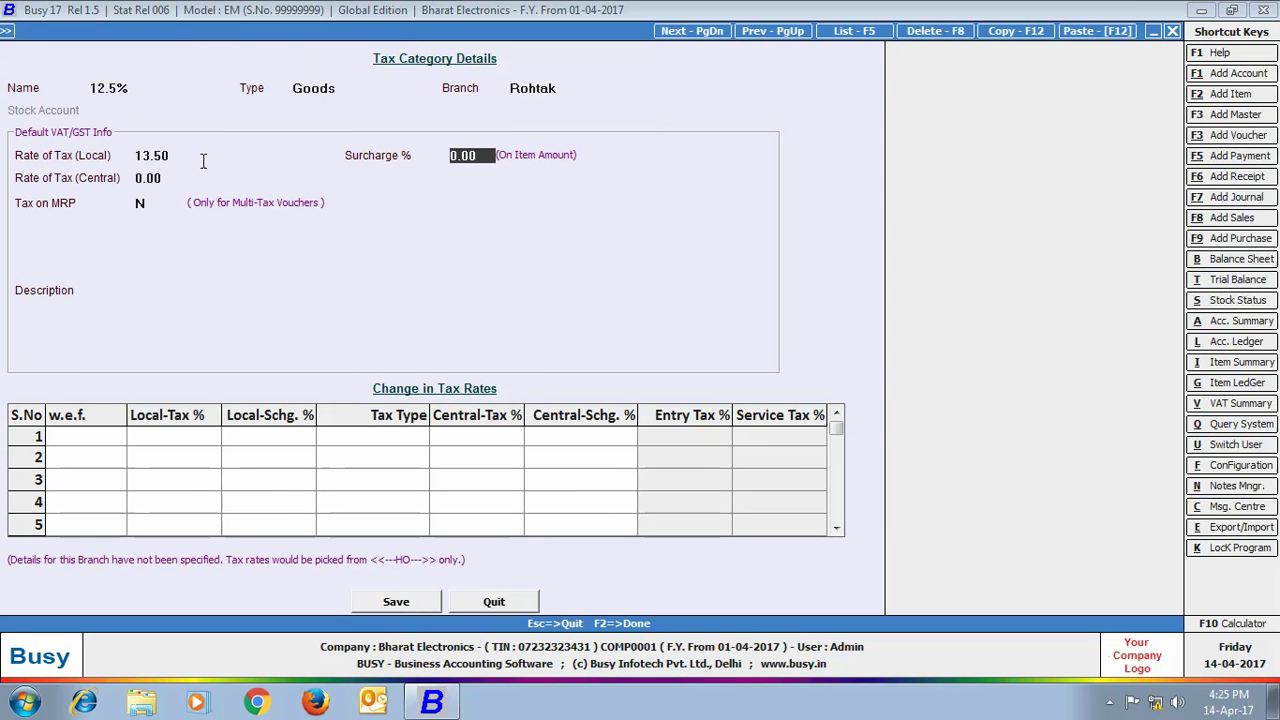
key(Return)
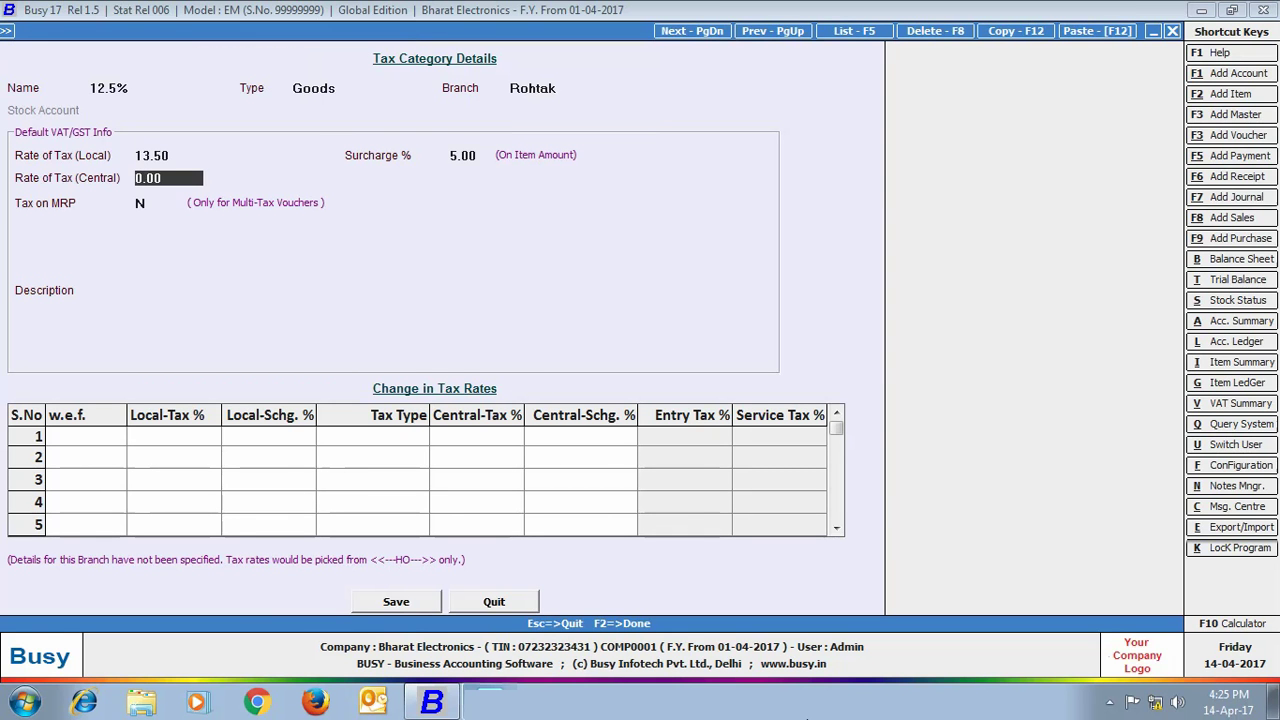
click(392, 604)
click(688, 394)
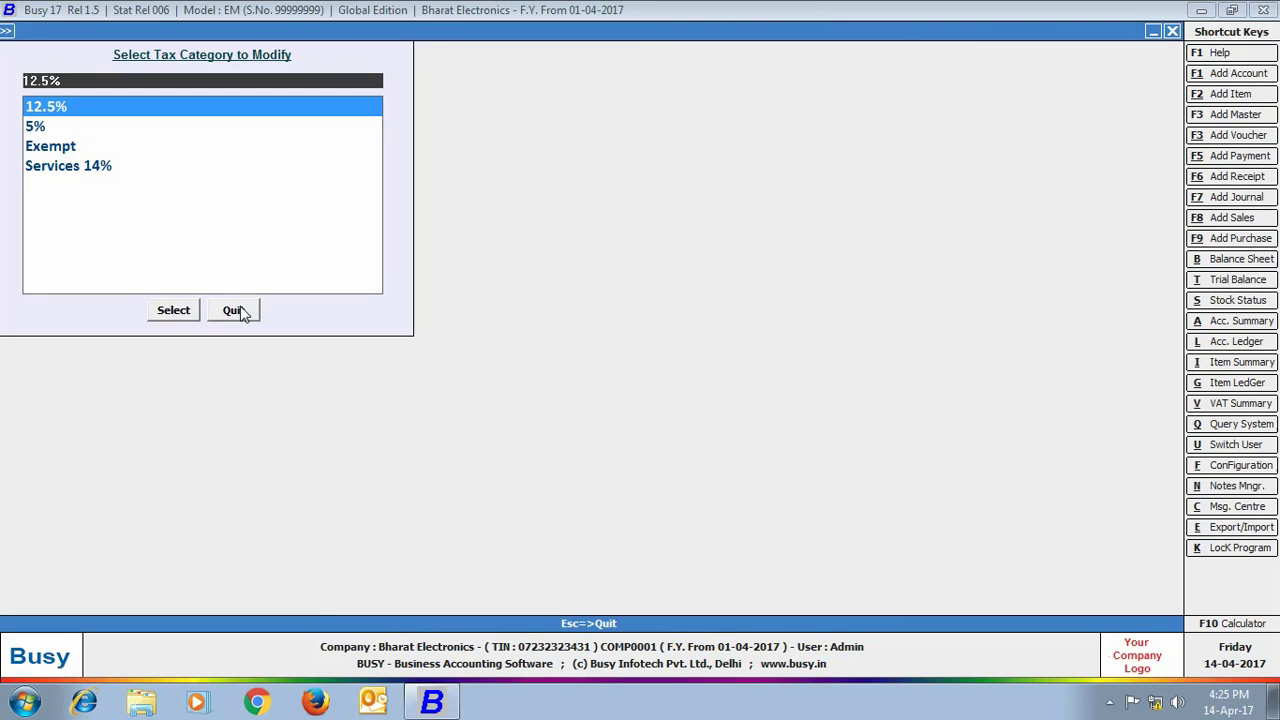
click(241, 312)
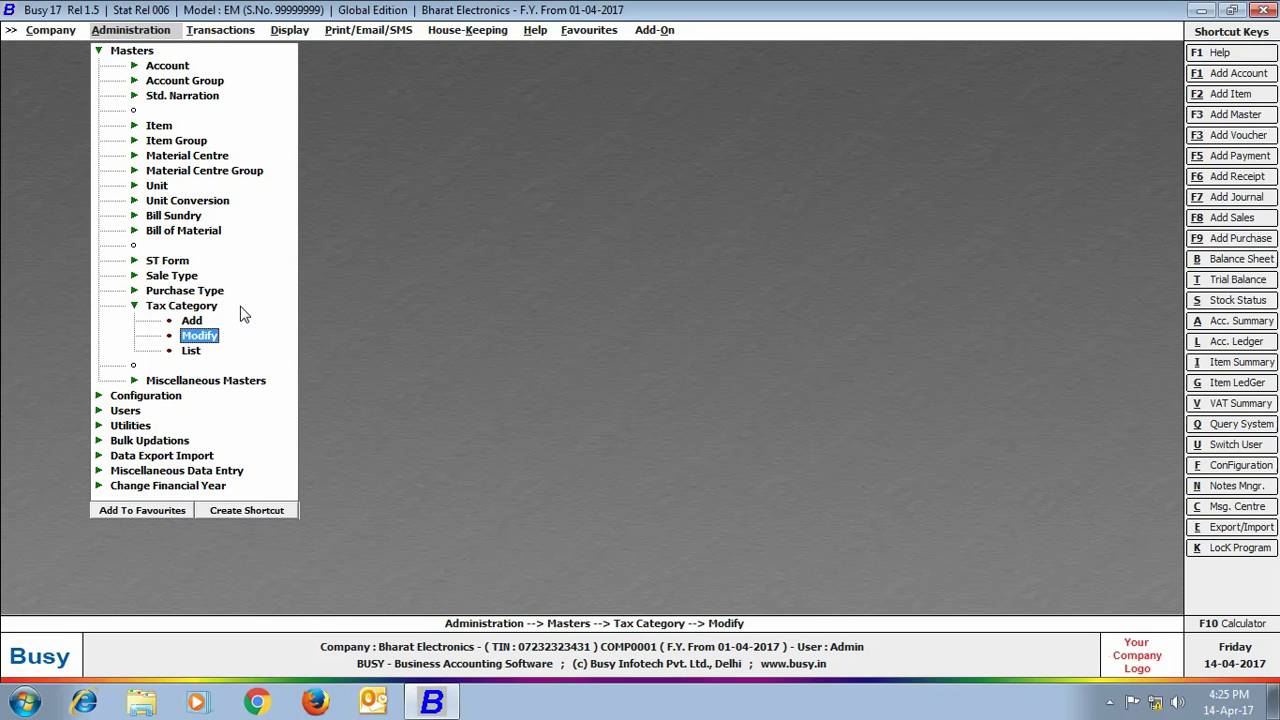
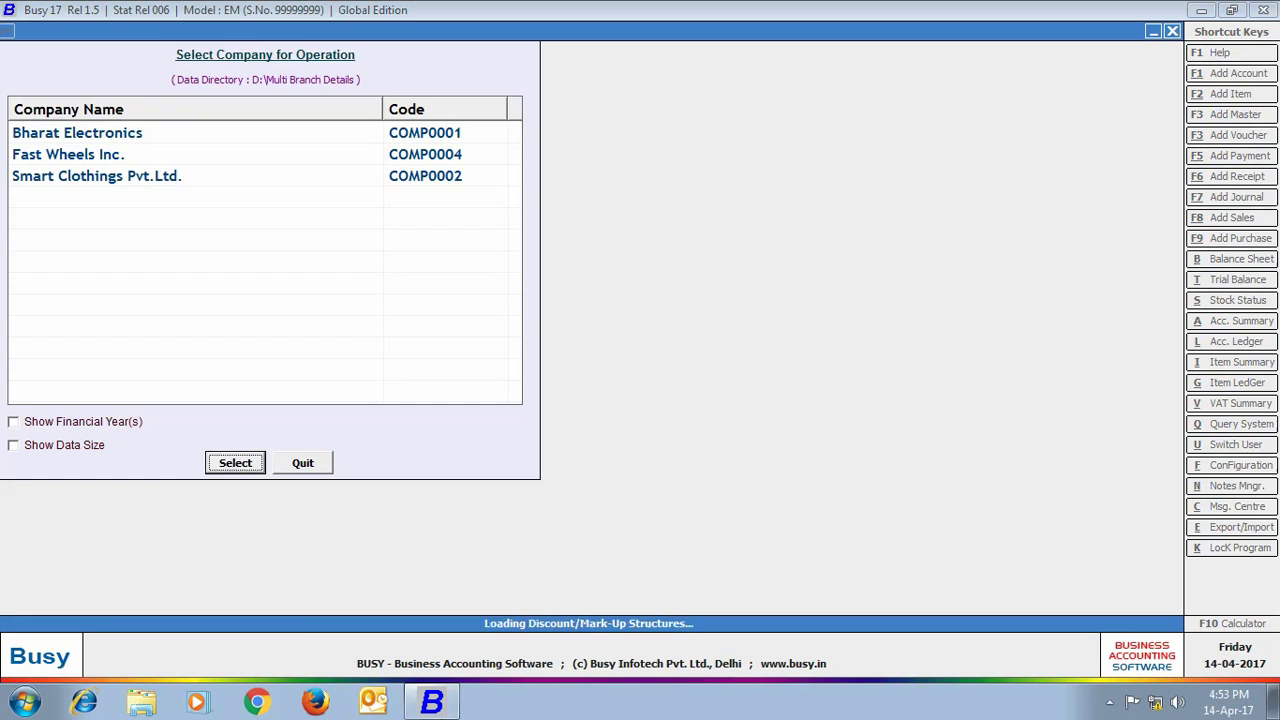
Sign in to Bharat Electronics with the Rohtak branch user name and its password
key(Return)
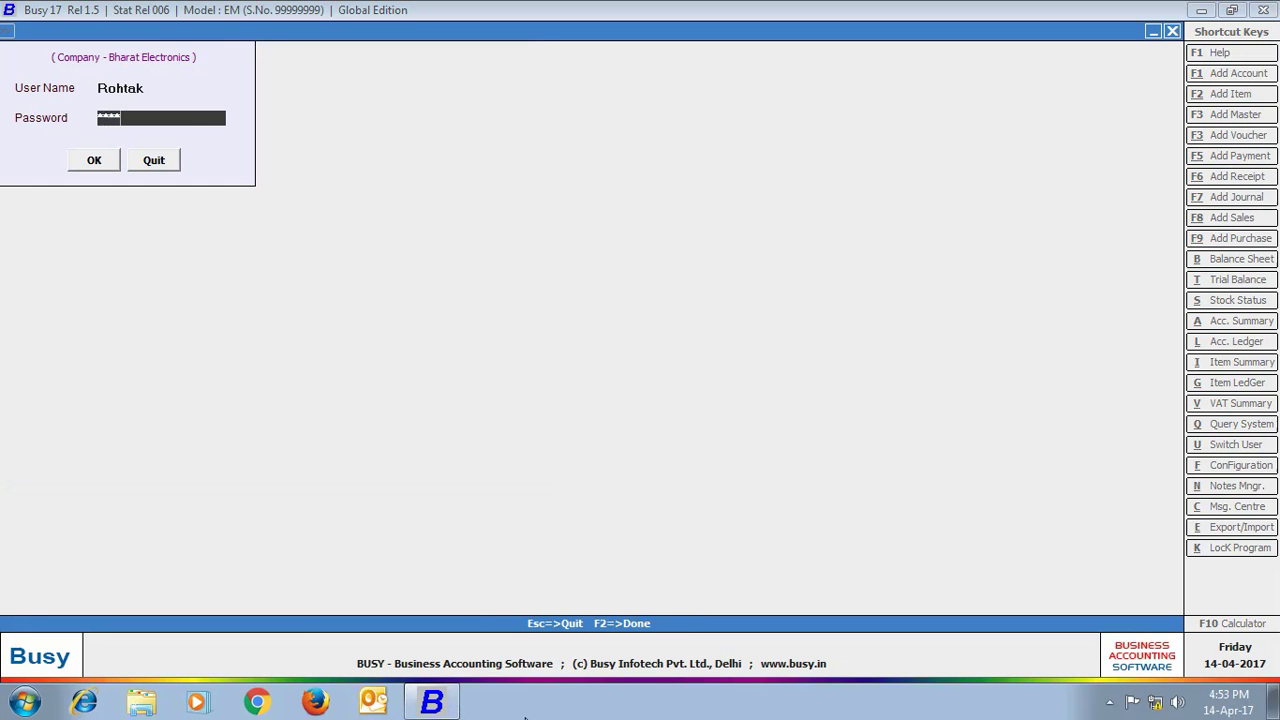
key(Return)
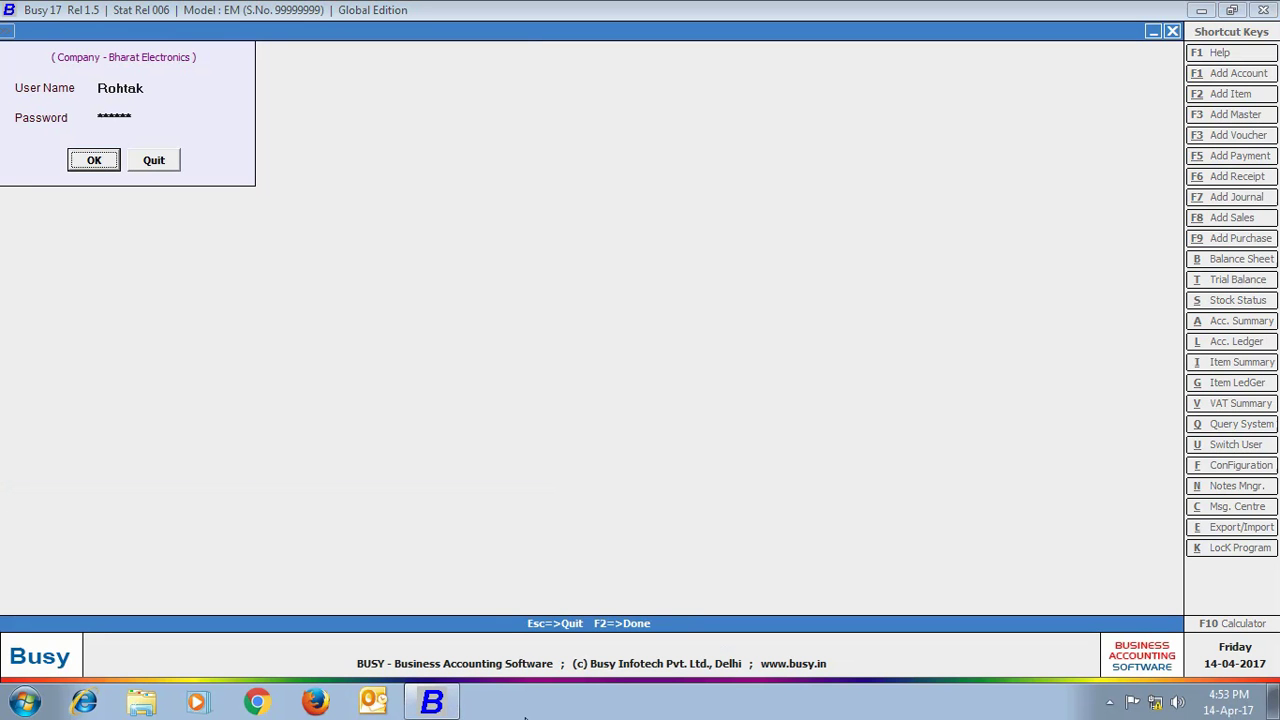
key(Return)
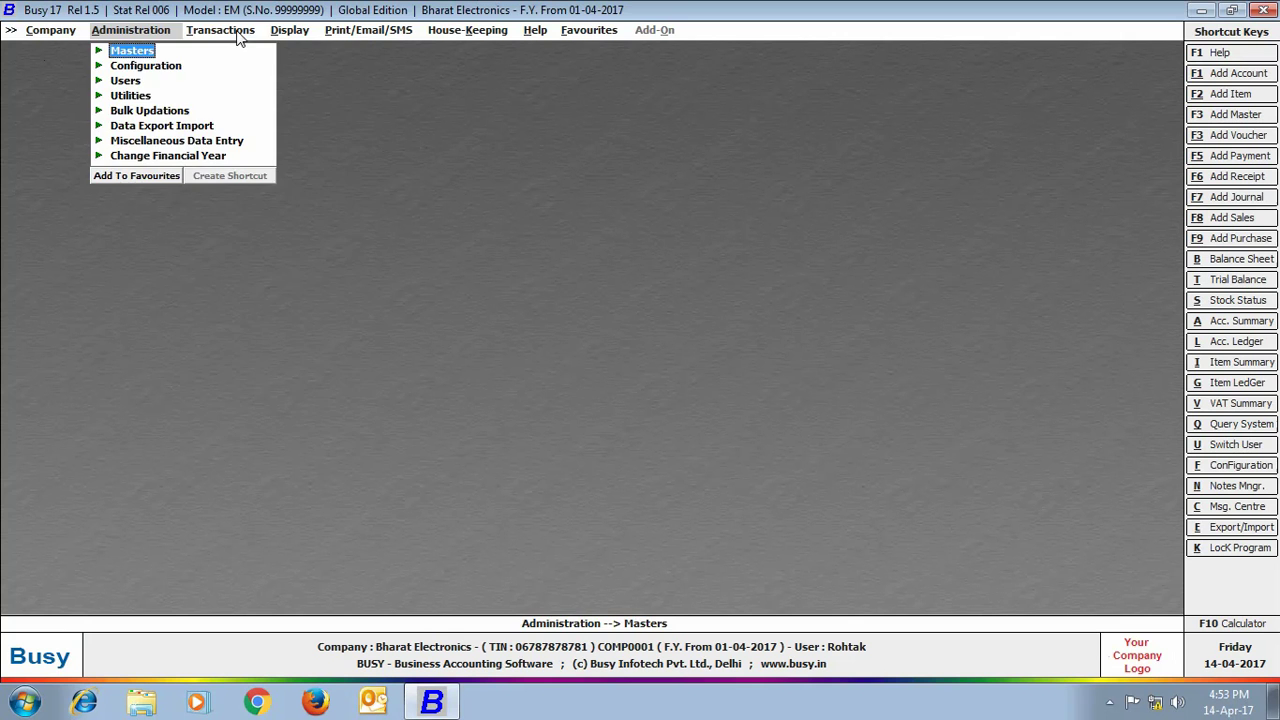
click(220, 30)
Start a Rohtak-series sales voucher: VAT/ItemWise(R), party Star Traders, material centre Rohtak
click(220, 50)
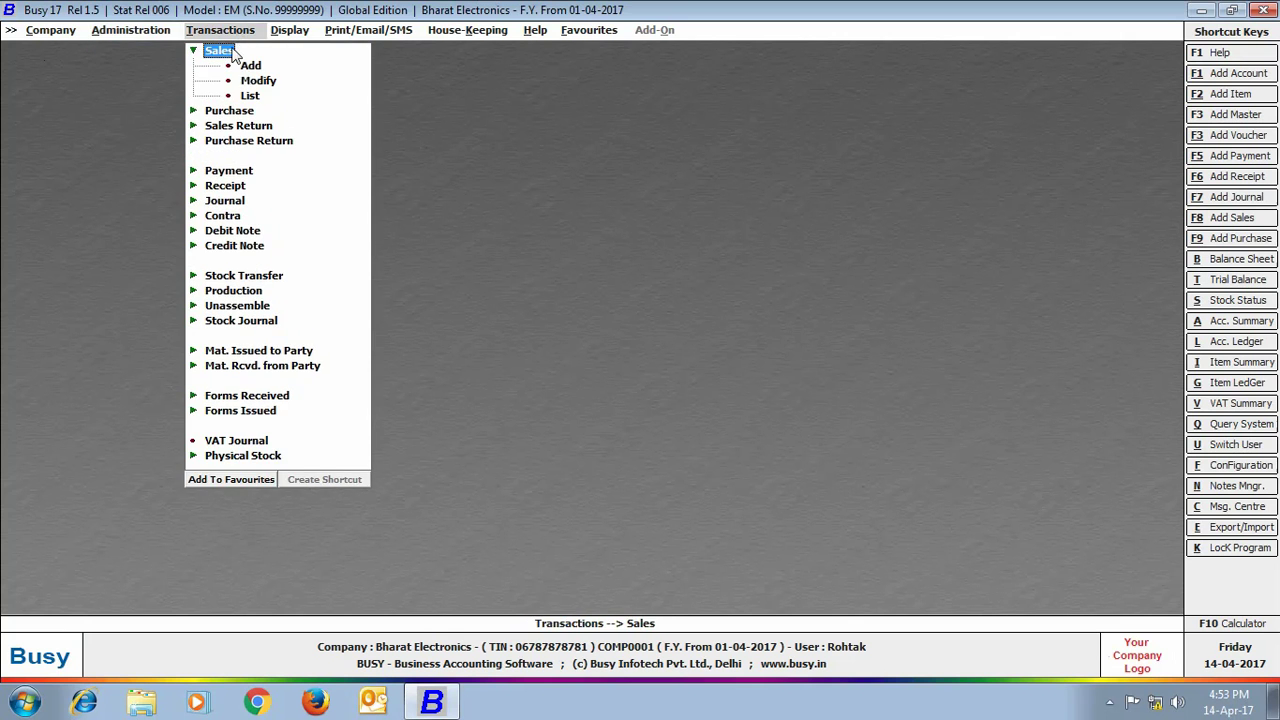
click(250, 65)
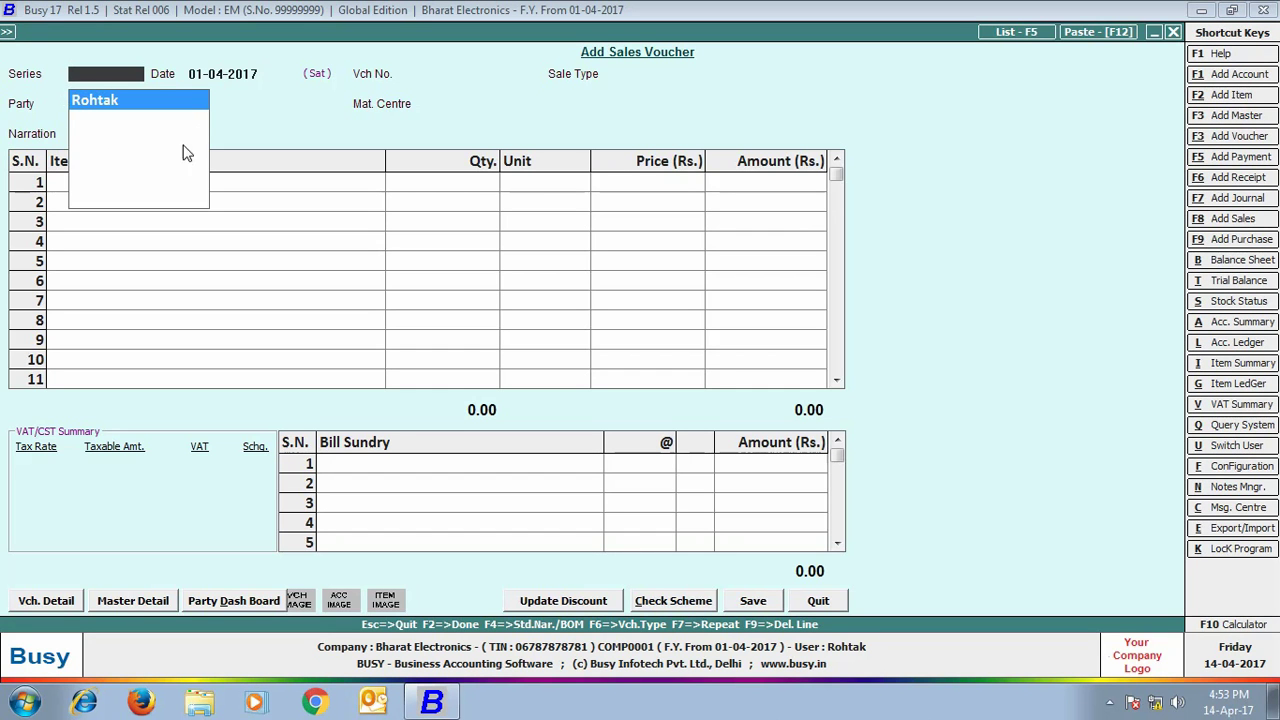
key(Return)
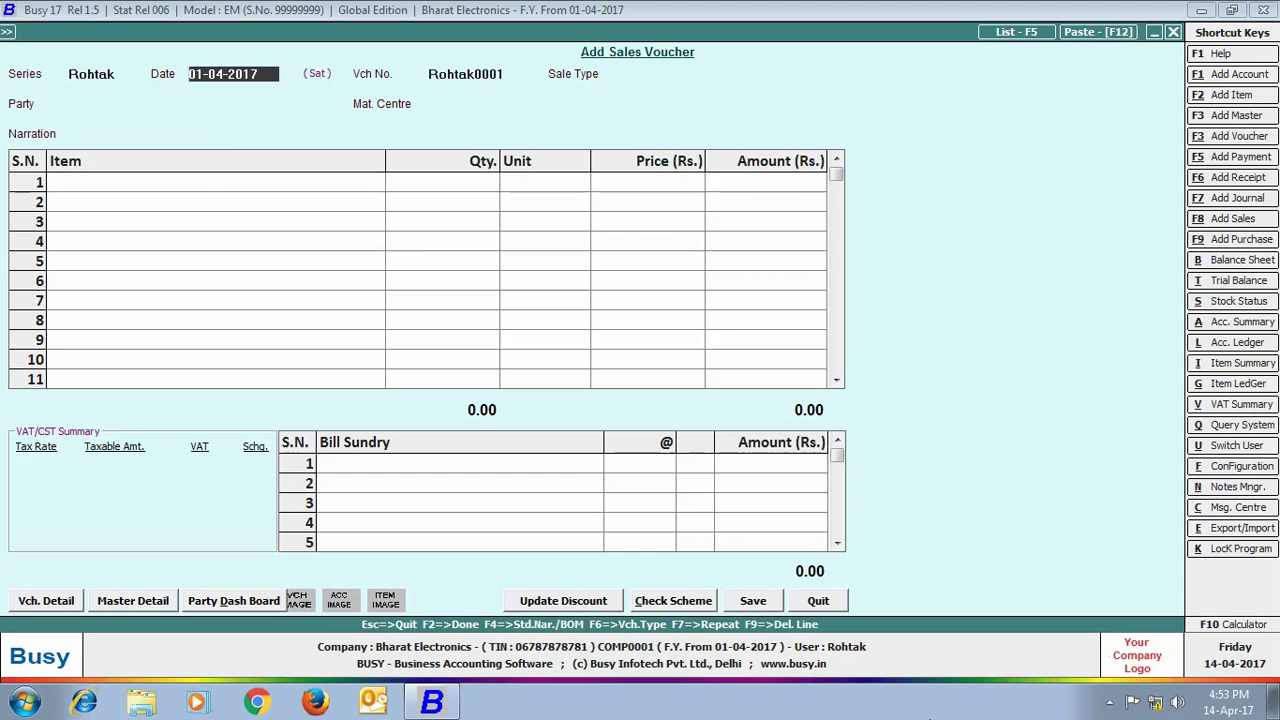
key(Return)
text(ite)
key(Return)
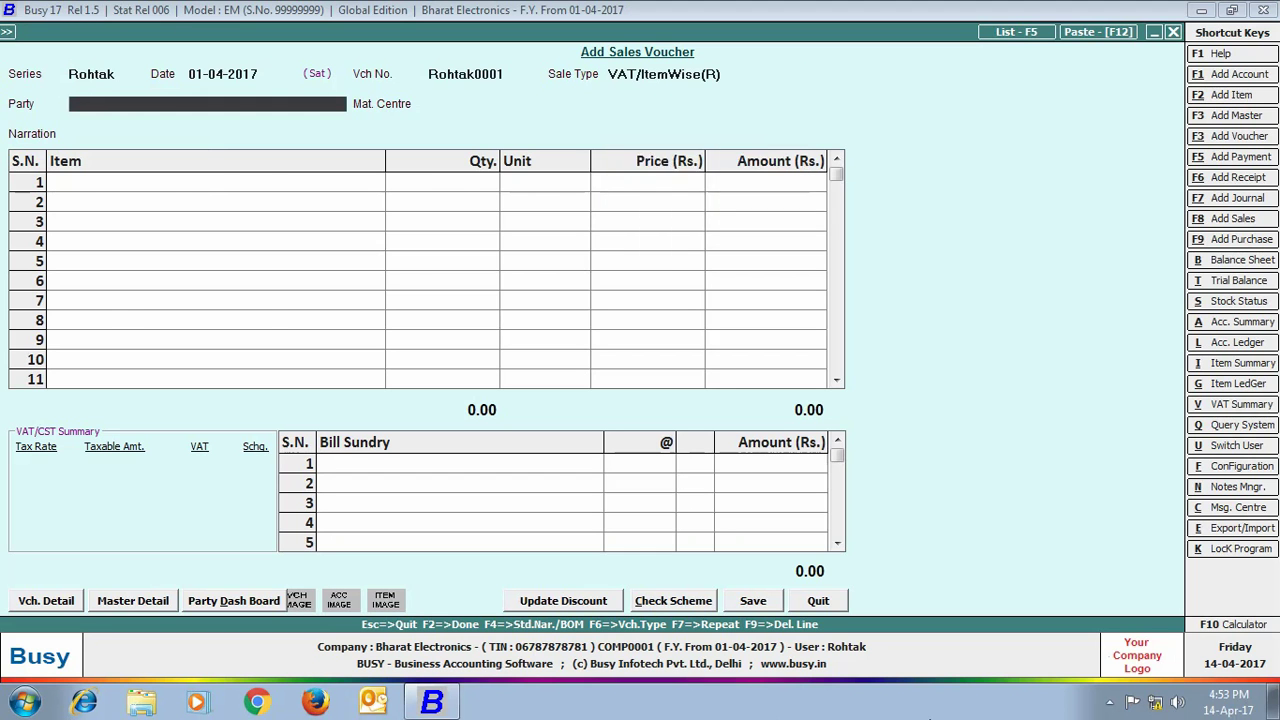
text(st)
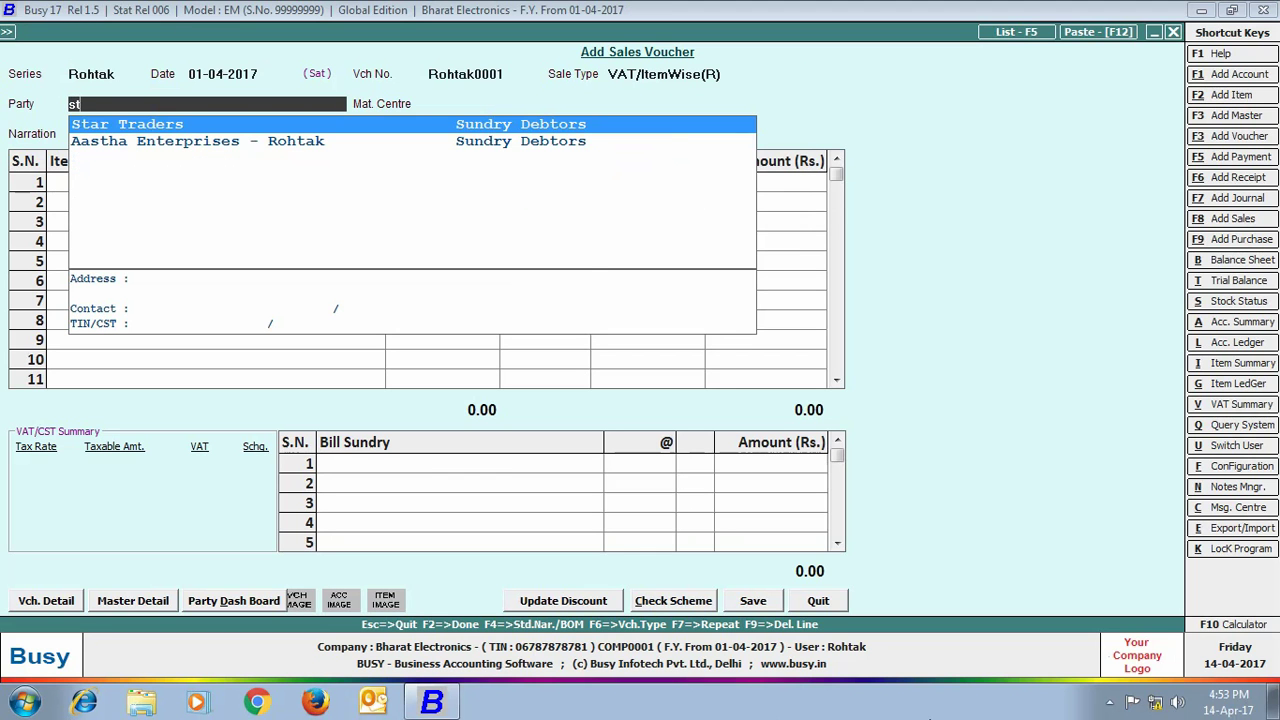
key(Return)
text(ro)
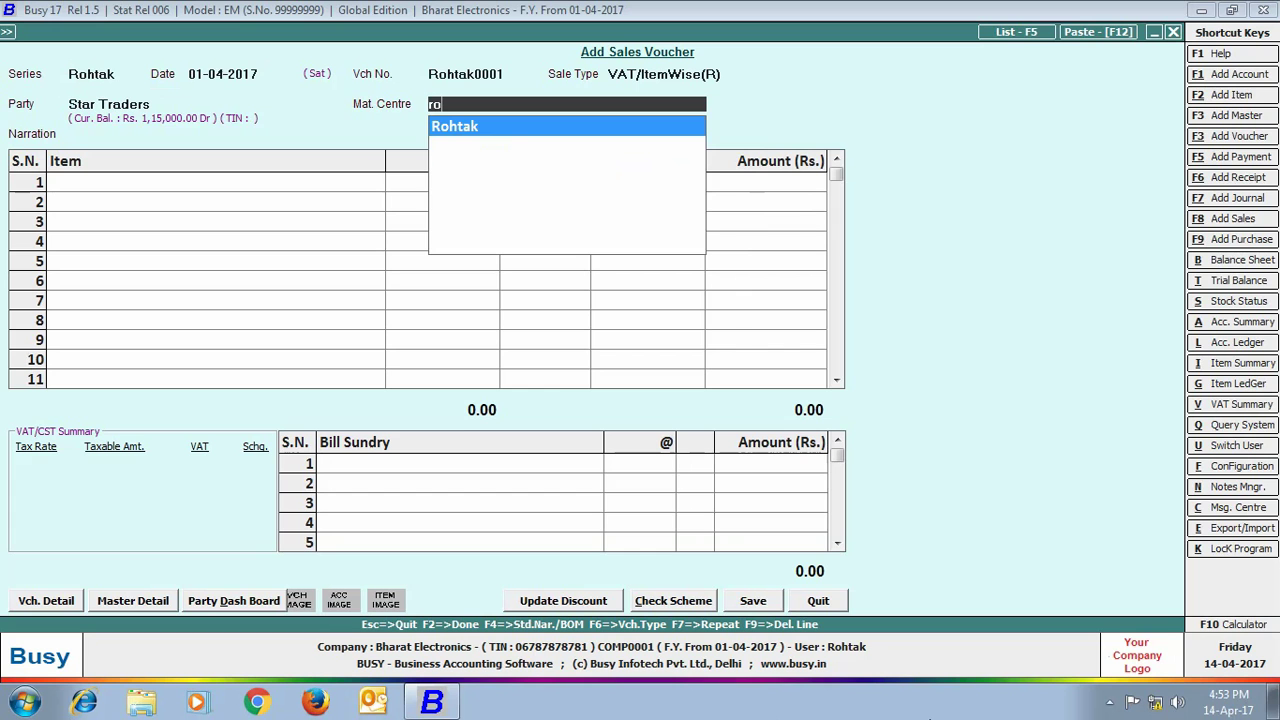
key(Return)
Add 2 Sony Bravia 32"LED TVs at 28,000.00, confirm VAT, and save at 63,938.00
key(Return)
text(so)
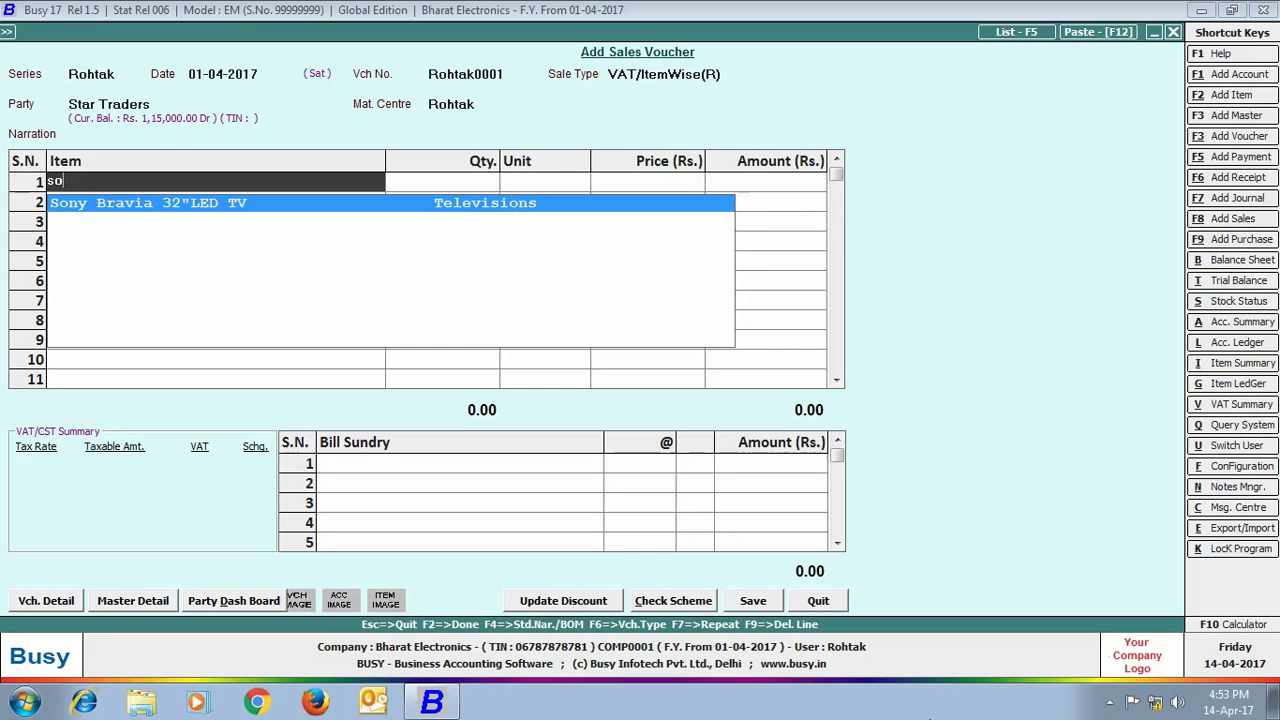
key(Return)
text(2)
key(Return)
key(Return)
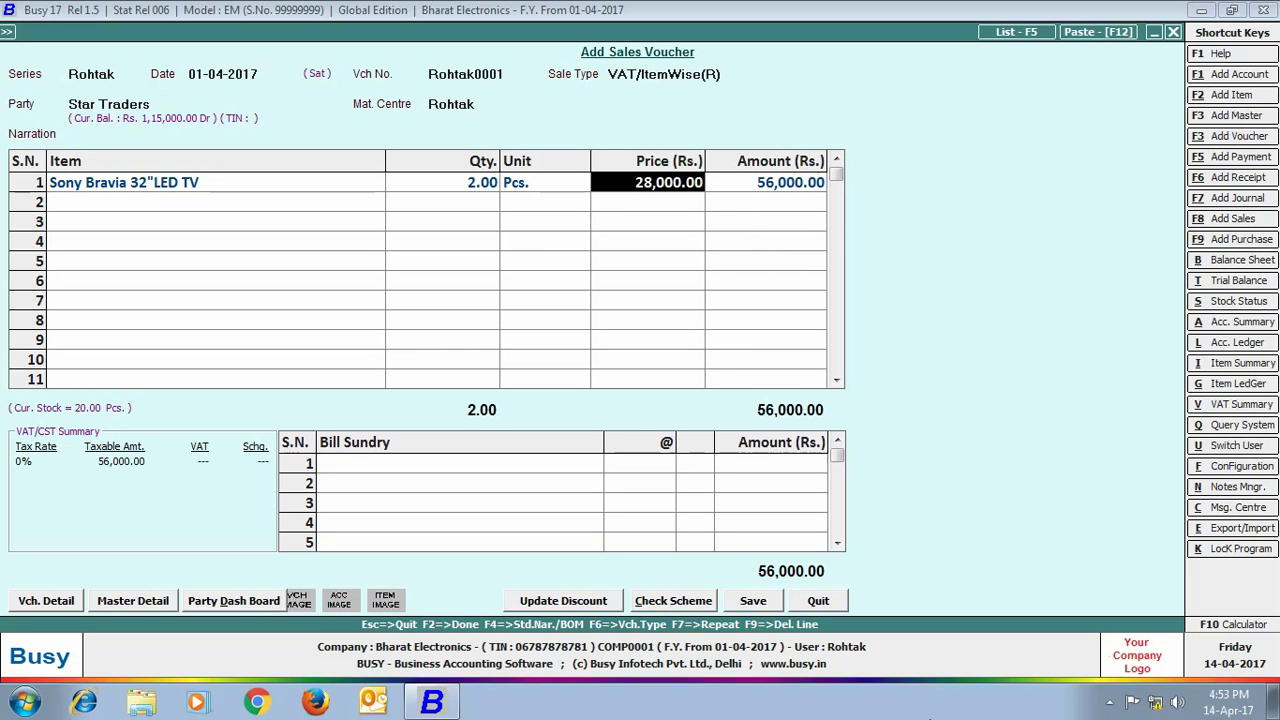
key(Return)
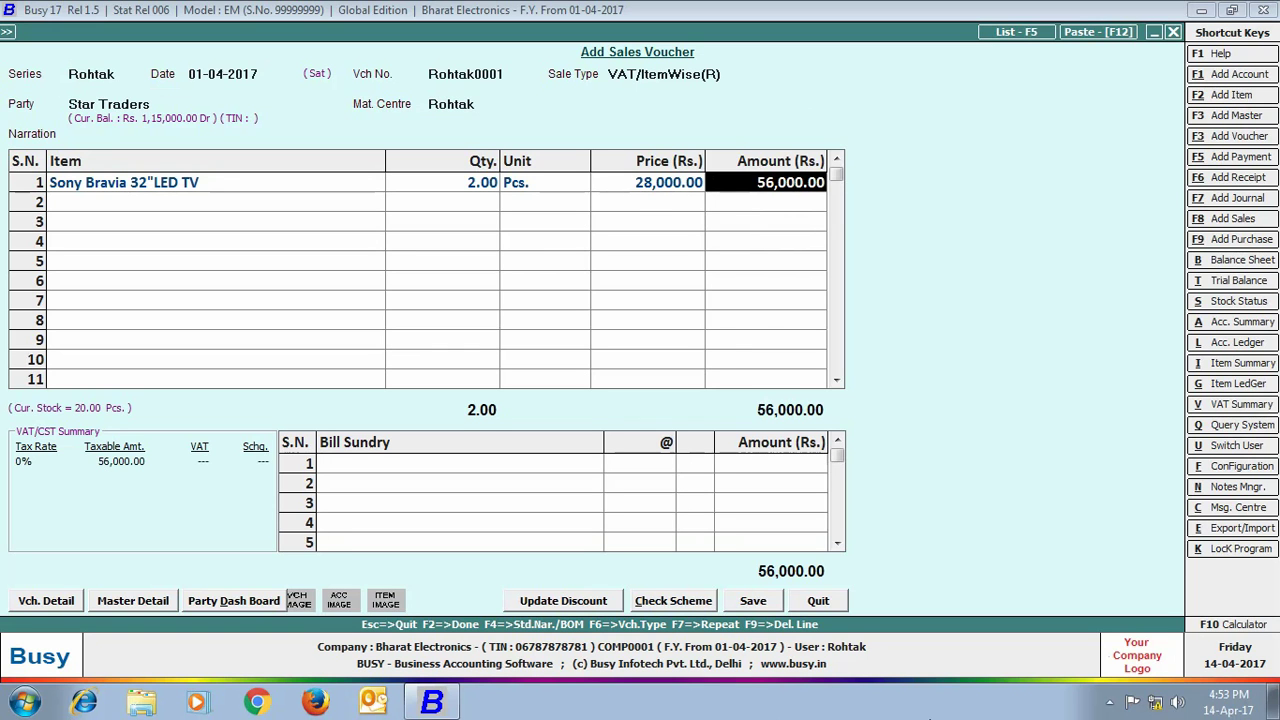
key(Return)
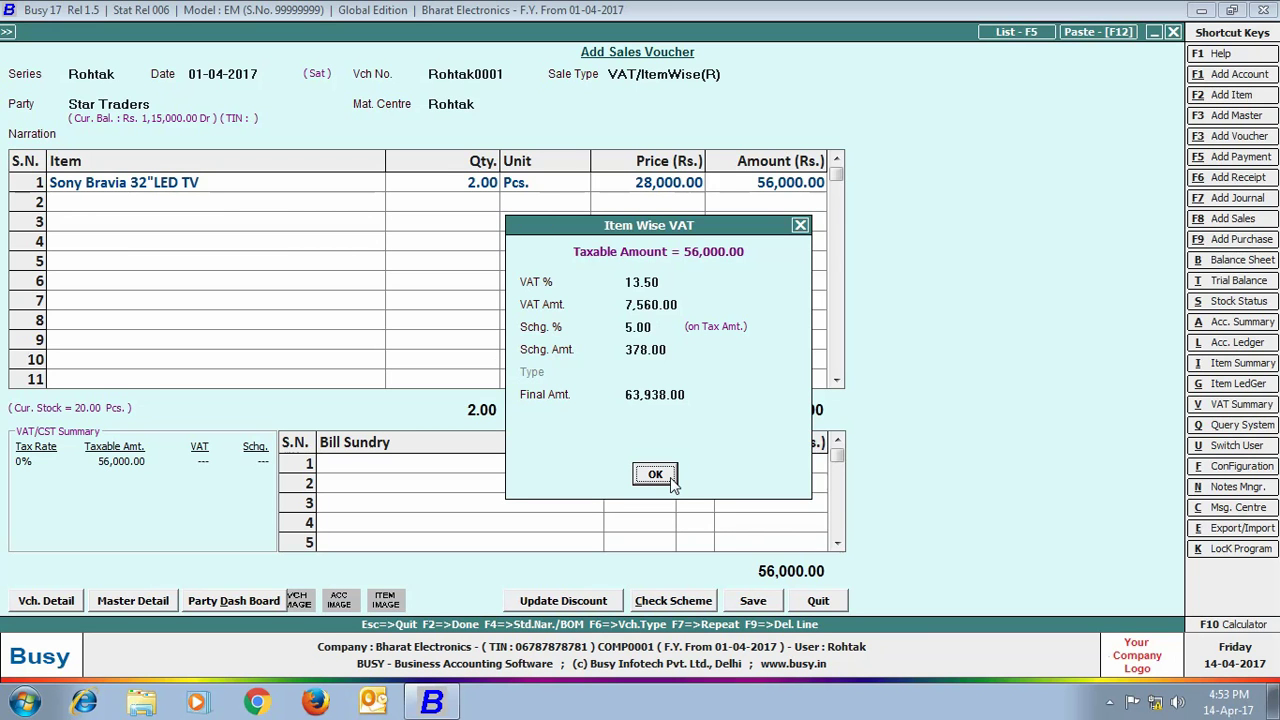
click(655, 475)
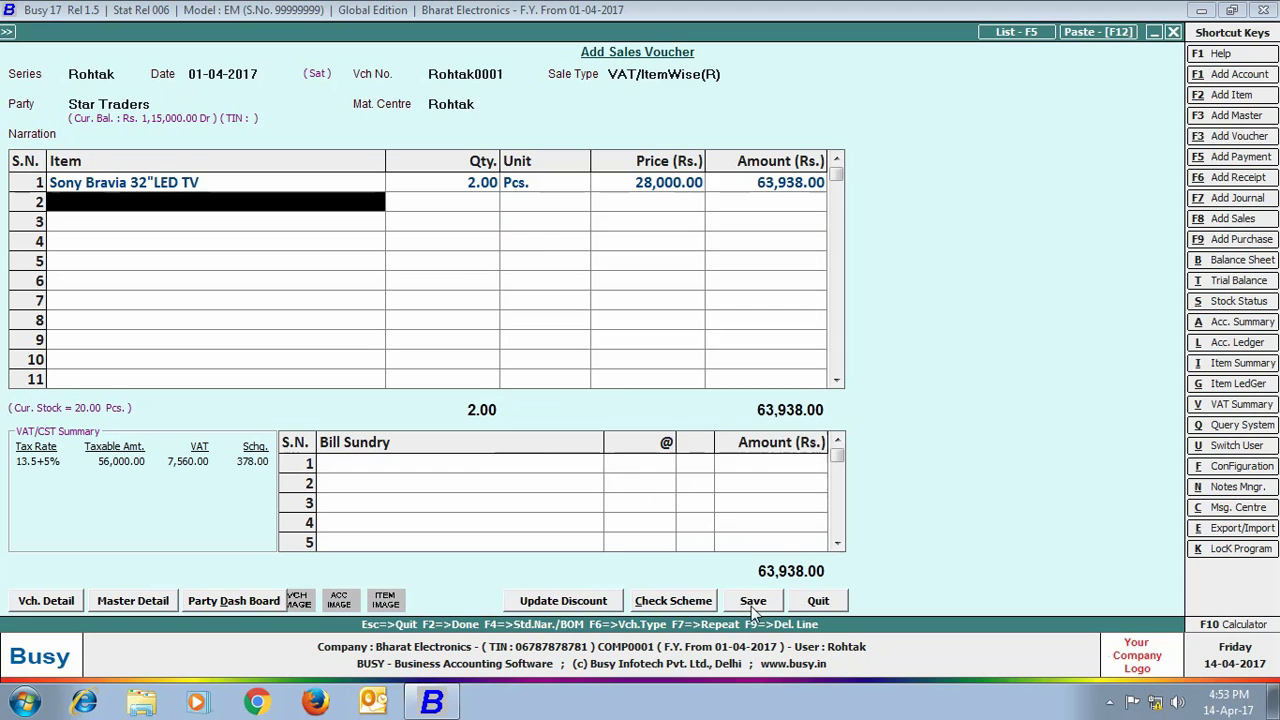
key(F2)
click(630, 387)
Skip printing and set the next Rohtak voucher's party to Aastha Enterprises - Rohtak
click(762, 393)
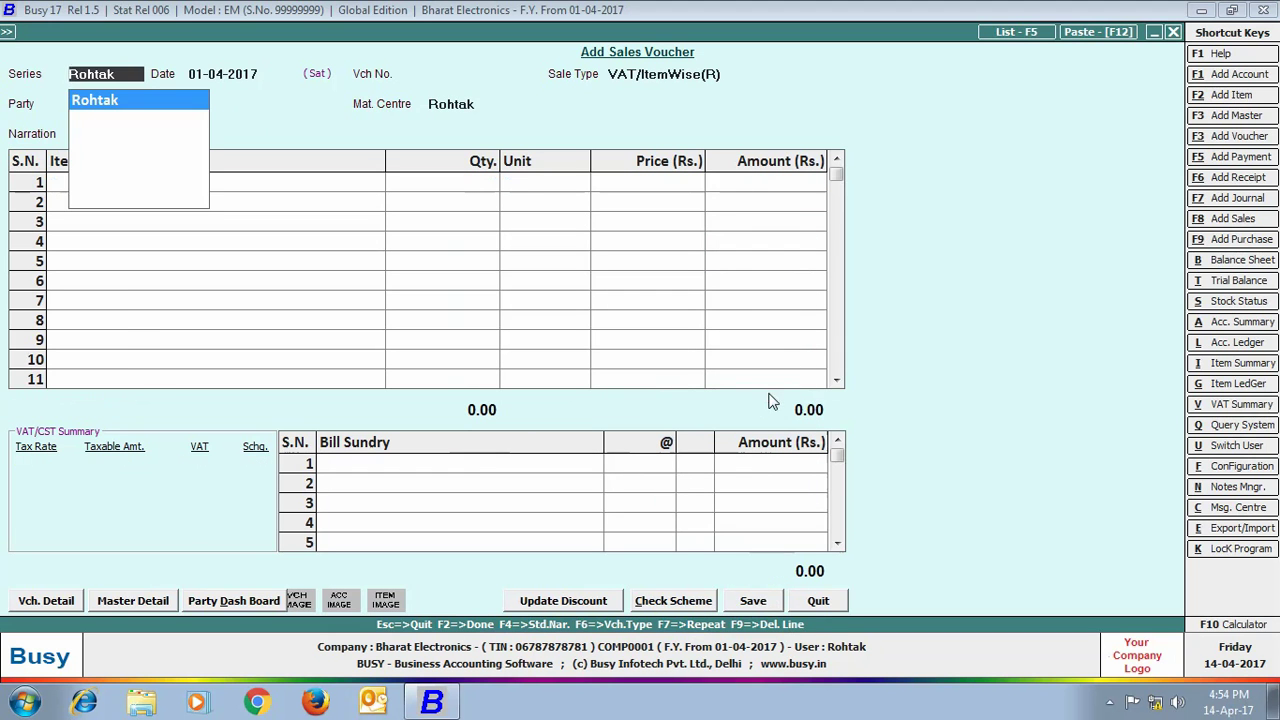
key(Return)
key(Return)
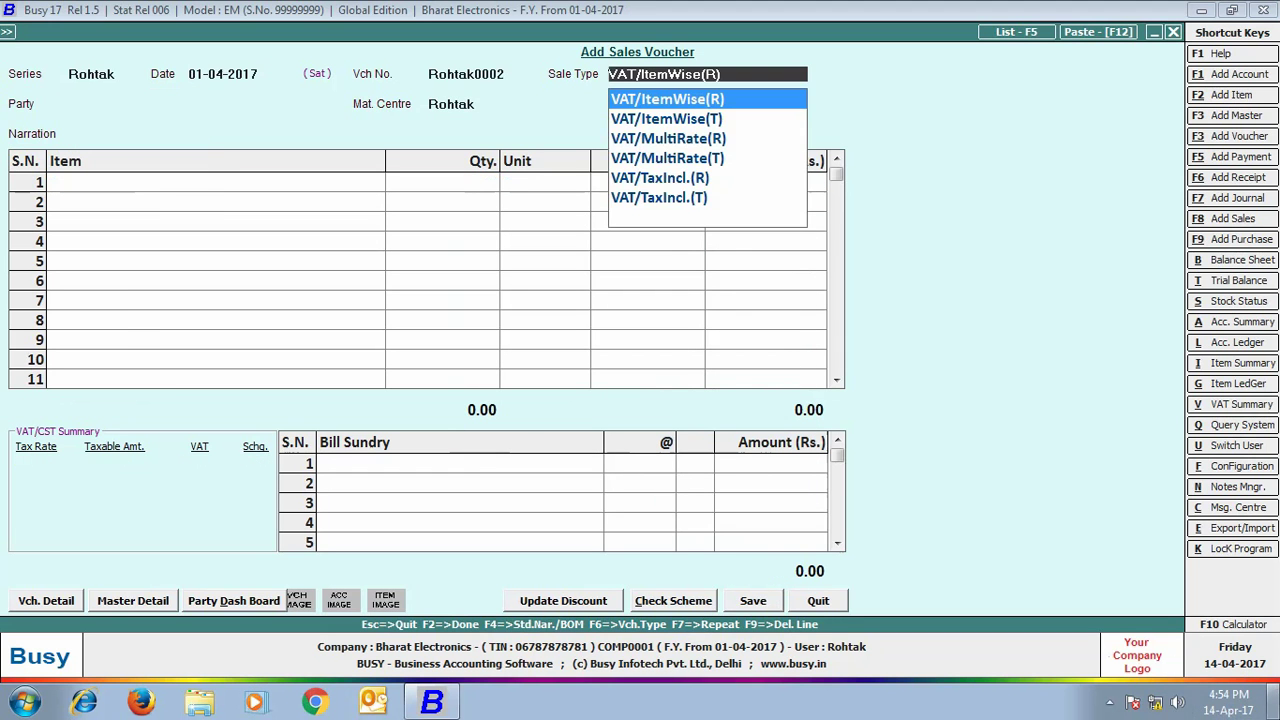
key(Return)
text(aa)
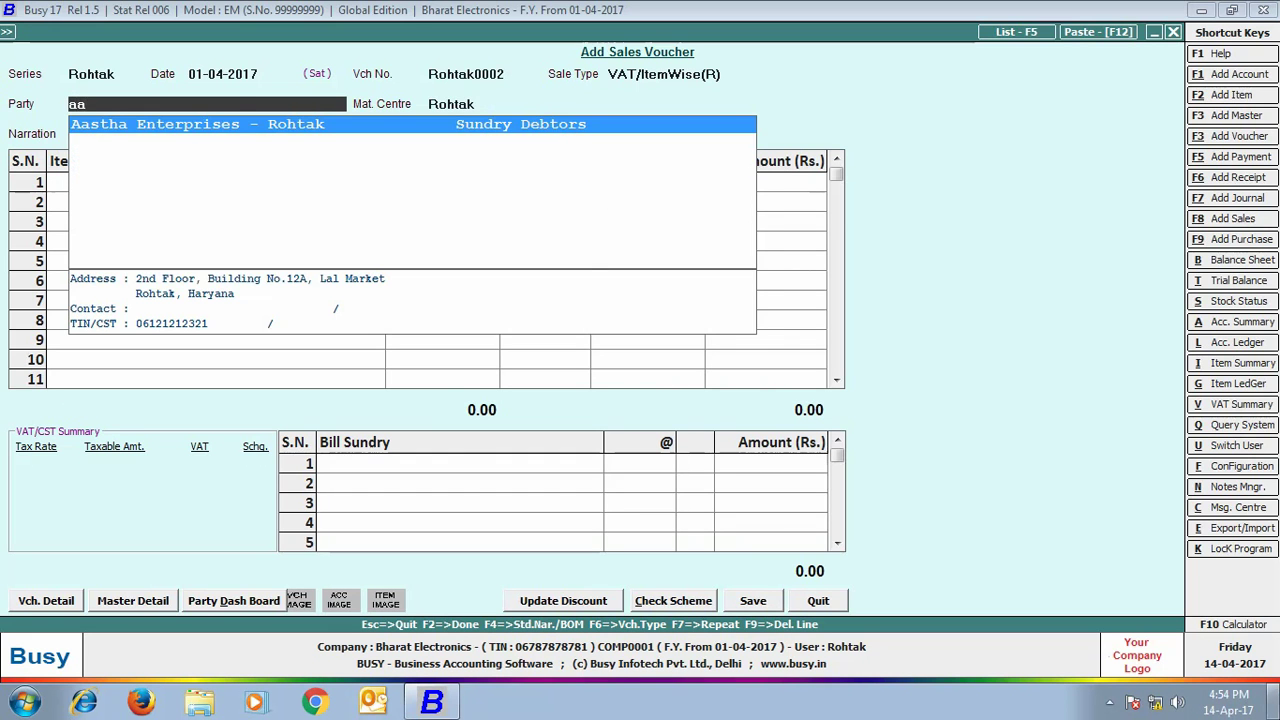
key(Return)
key(Return)
key(Return)
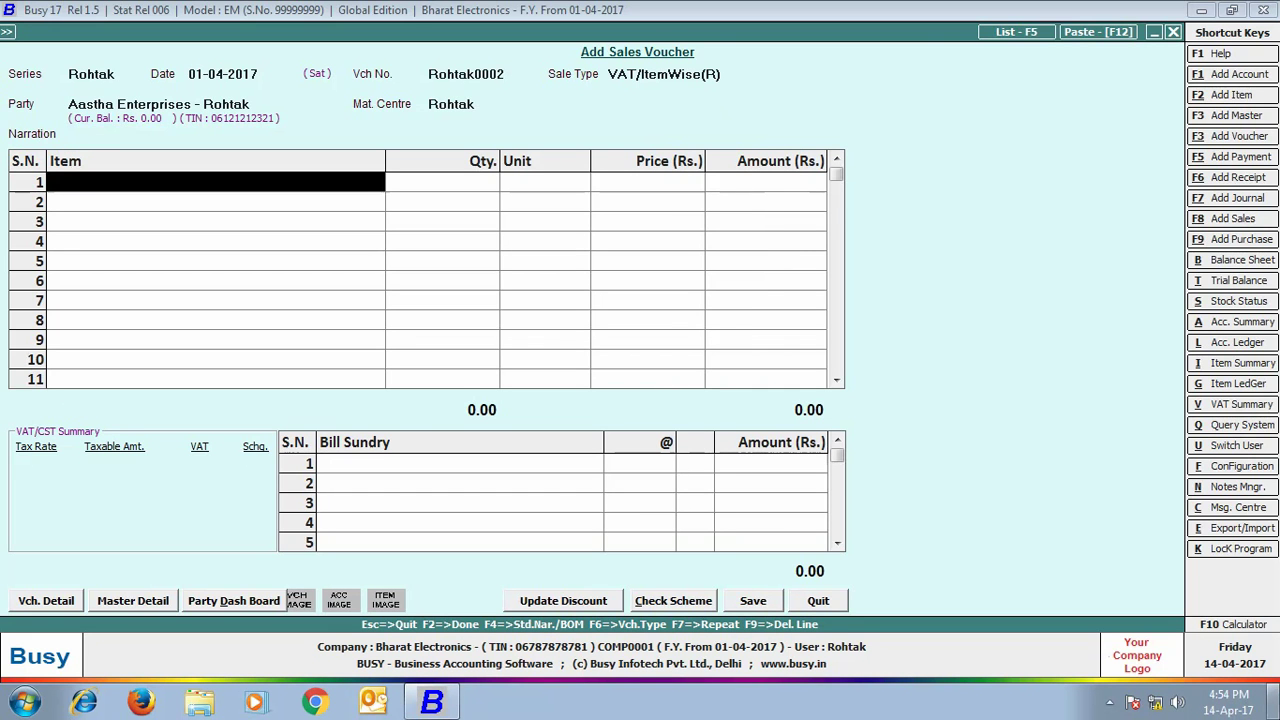
Add 1 Sony Bravia 32"LED TV and save the voucher at 31,969.00 with VAT, without printing
text(so)
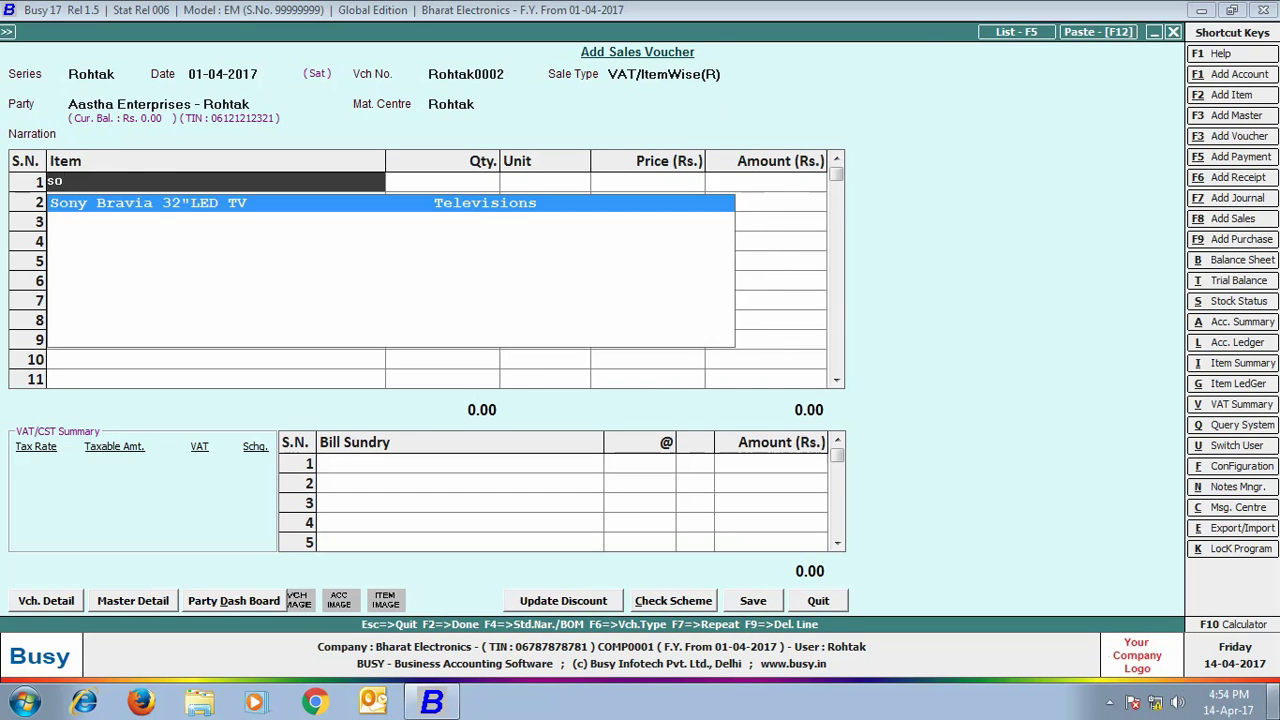
key(Return)
text(1)
key(Return)
key(Return)
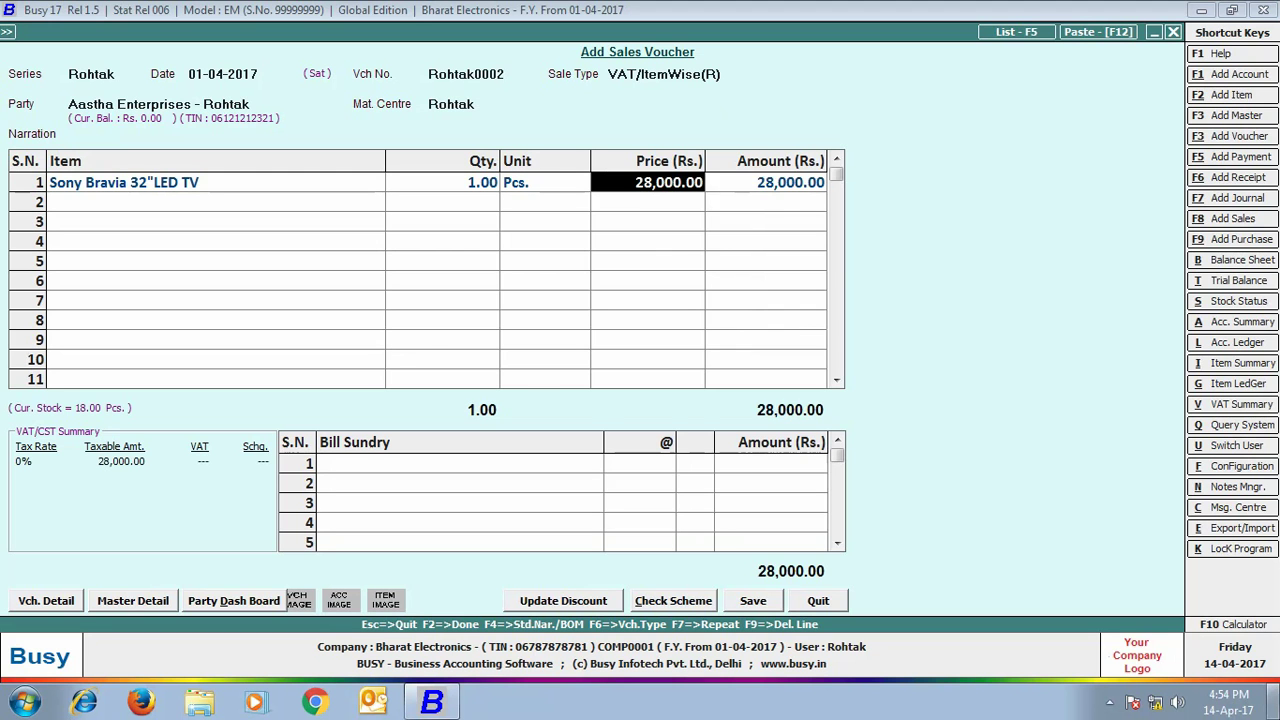
key(Return)
key(Return)
key(Return)
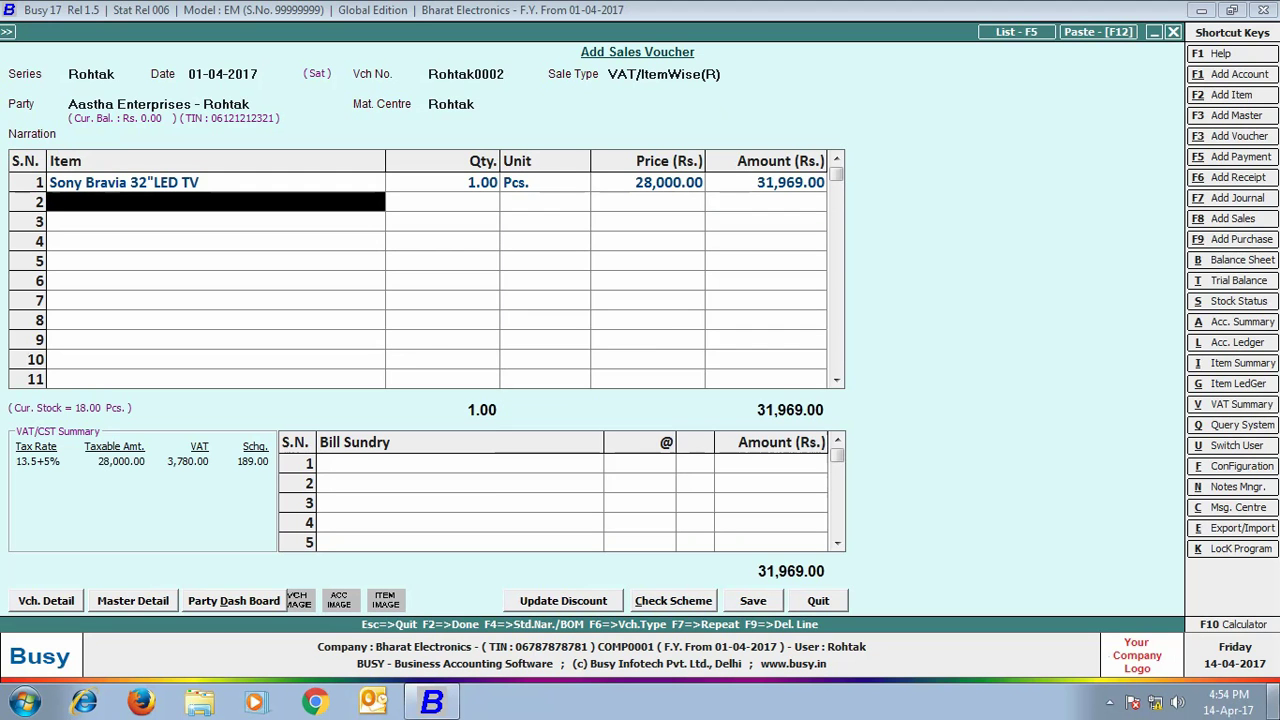
click(753, 600)
click(640, 388)
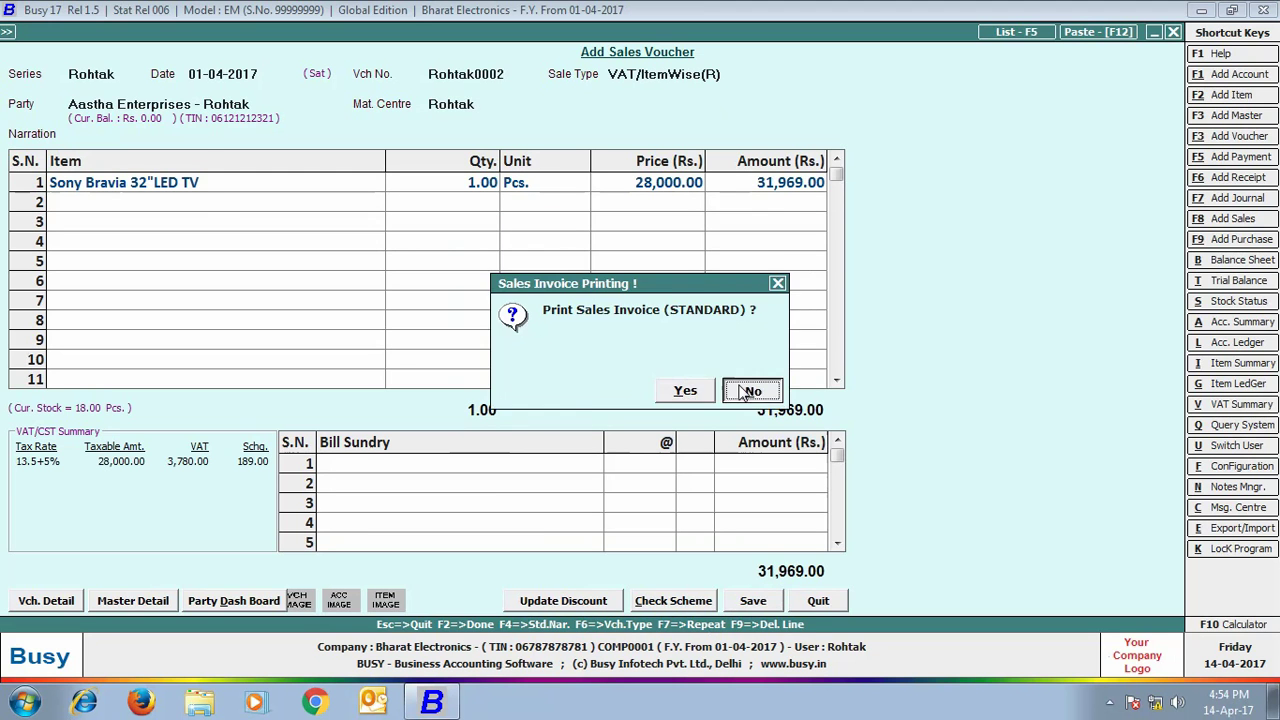
click(750, 391)
click(1173, 32)
click(294, 32)
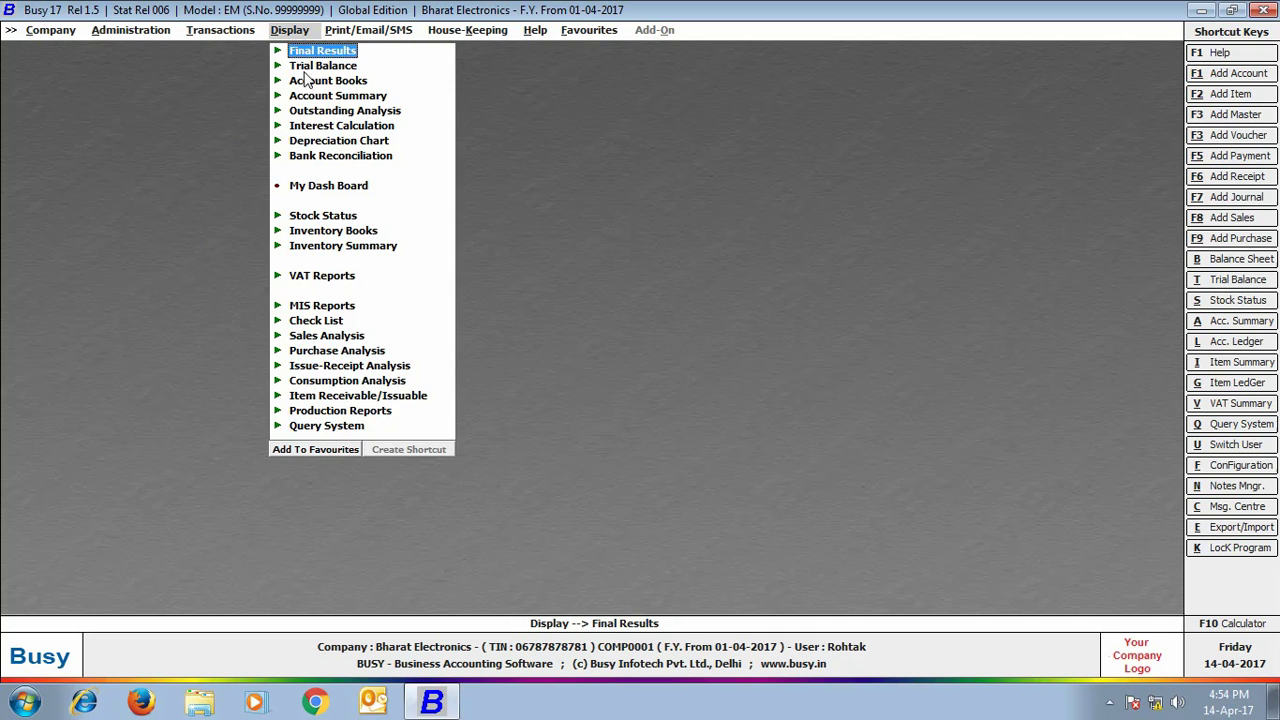
View the standard account-wise ledger of Star Traders, showing the 63,938.00 sale
click(310, 80)
click(336, 112)
click(396, 125)
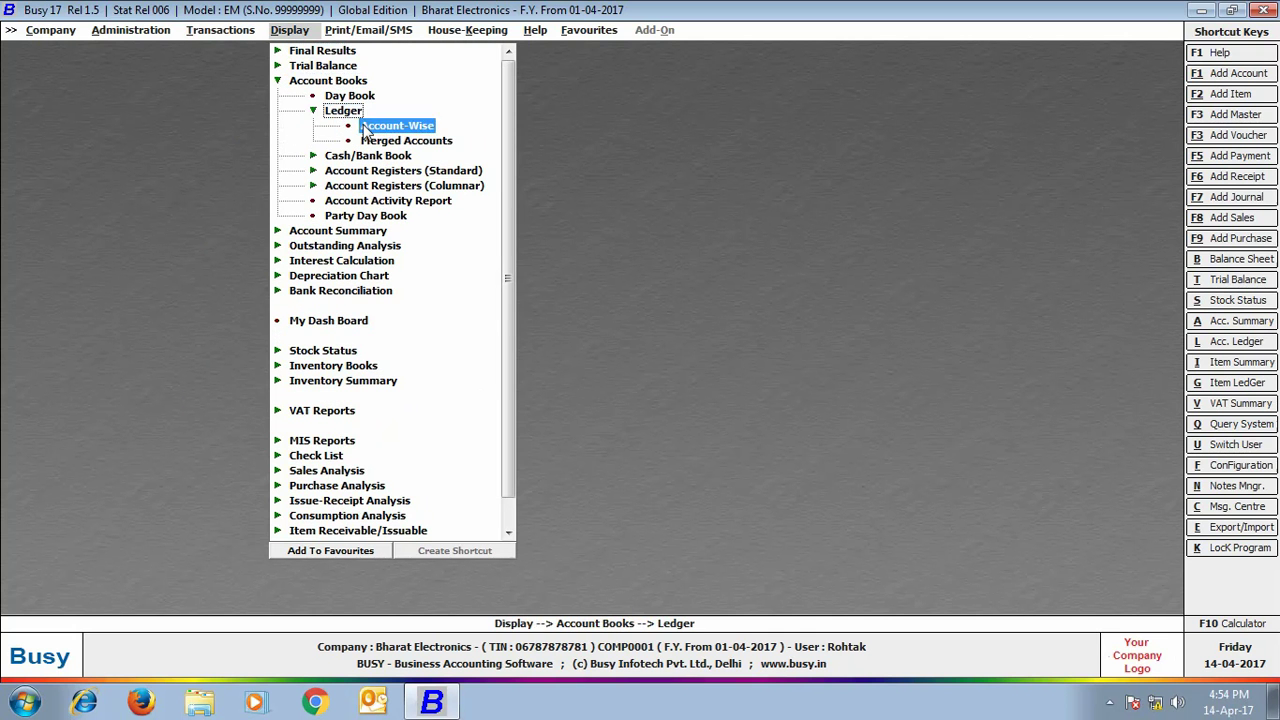
click(536, 388)
click(549, 361)
text(Star)
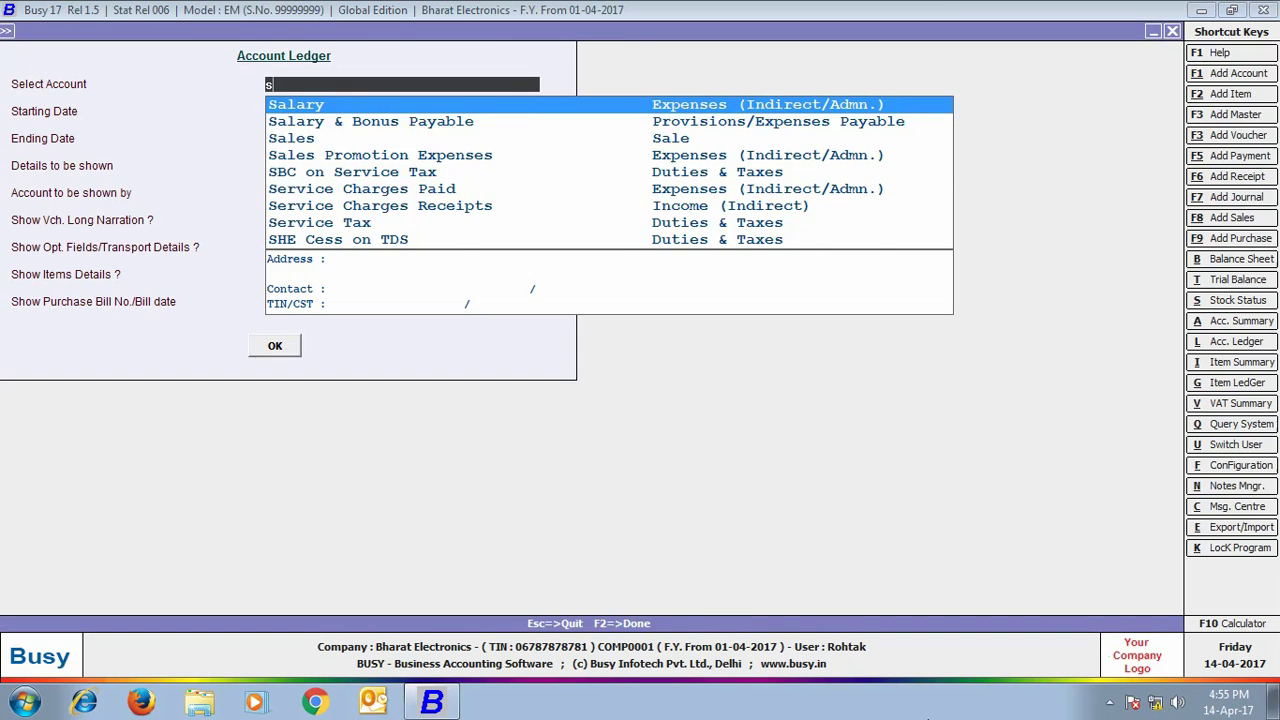
key(Return)
key(Return)
key(Return)
key(Return)
key(Return)
key(Return)
key(Return)
key(Return)
key(Return)
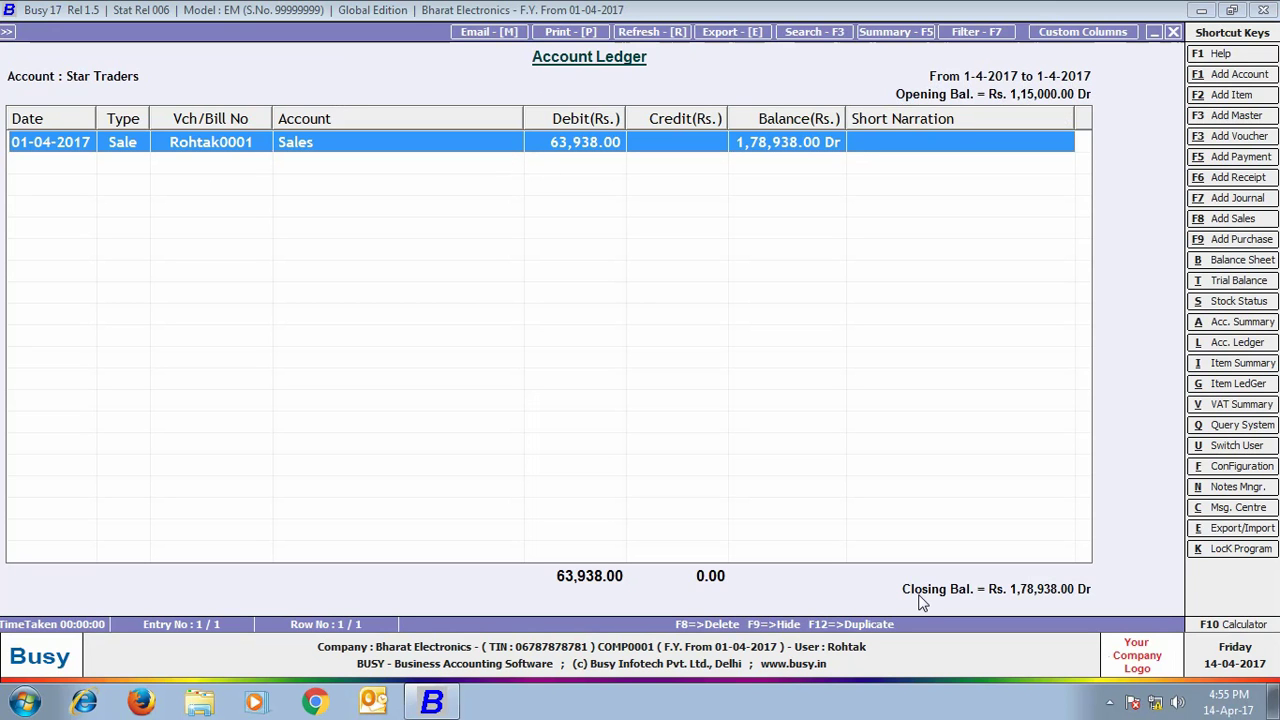
Switch the ledger to Aastha Enterprises - Rohtak to see its 31,969.00 sale
click(1173, 32)
text(aas)
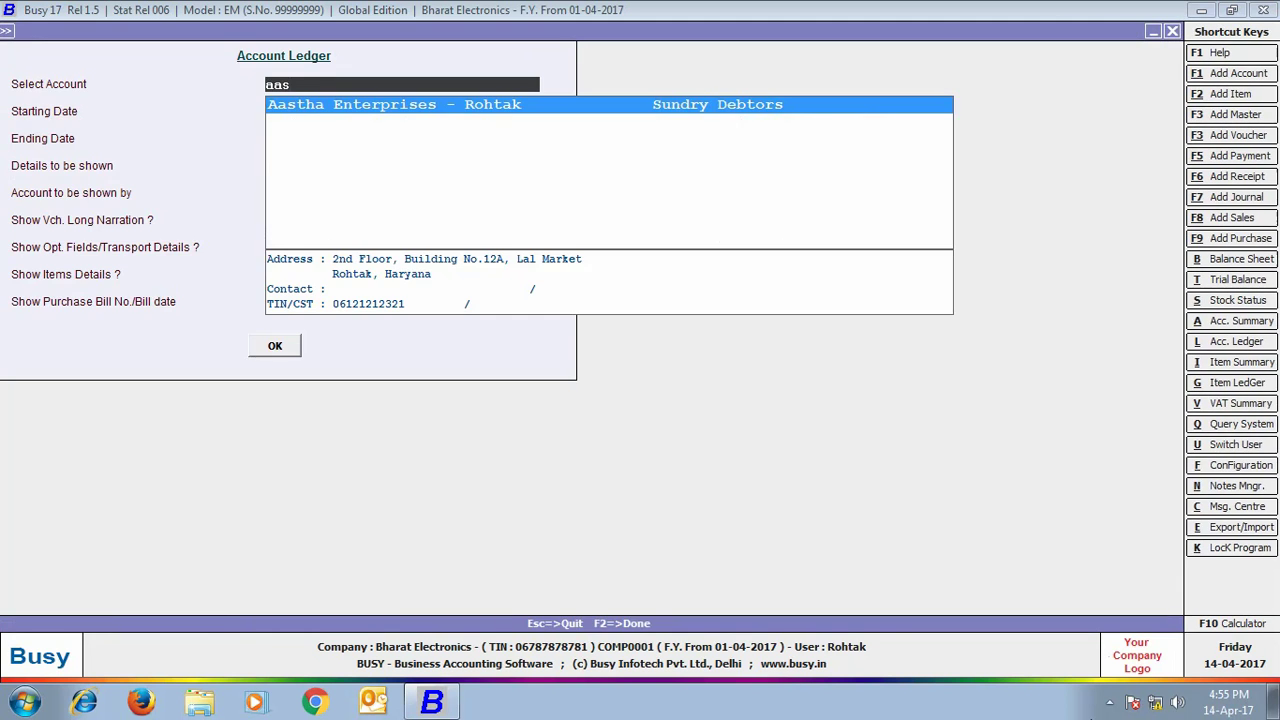
key(Return)
key(Return)
key(Return)
key(Return)
key(Return)
key(Return)
key(Return)
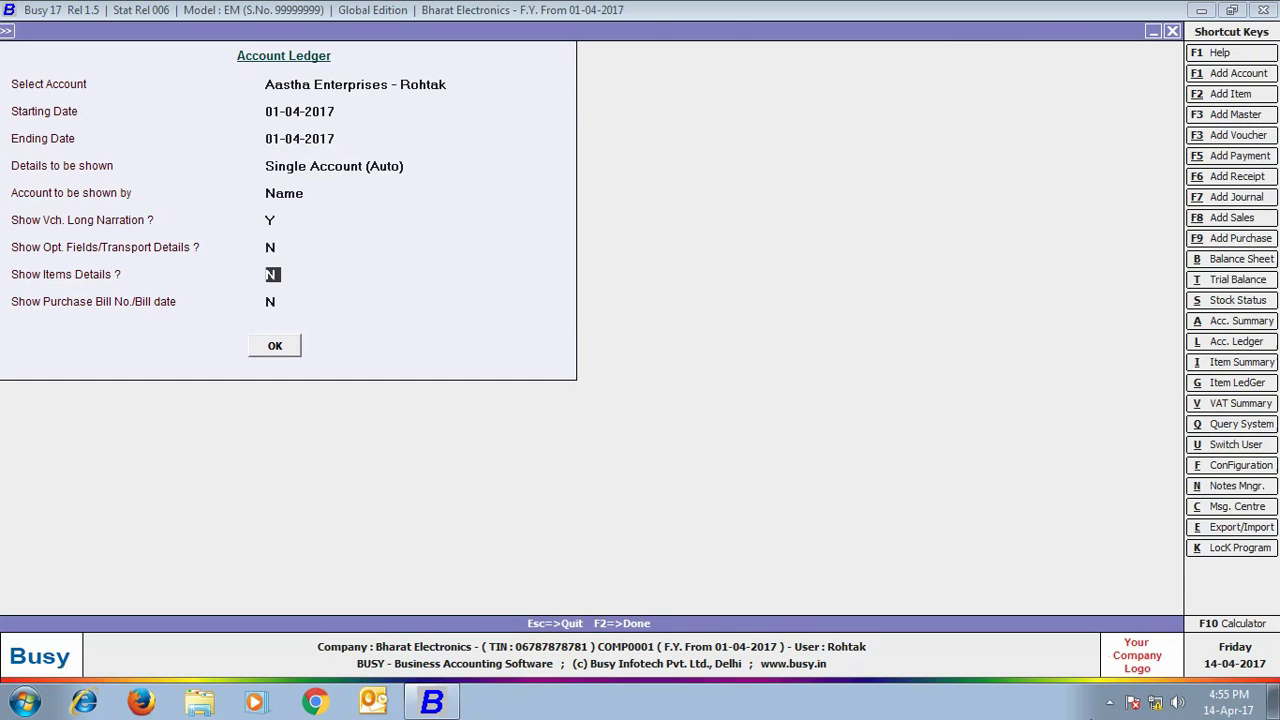
key(Return)
key(Return)
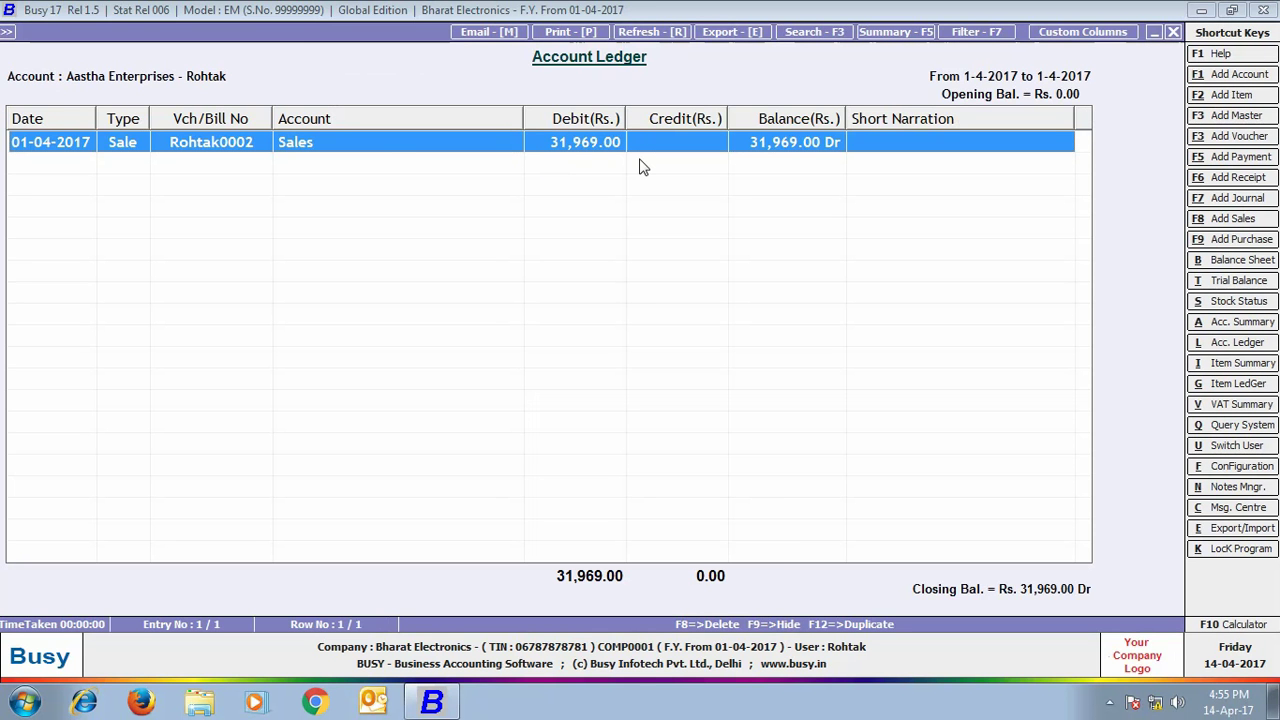
Close the ledger and the current company, then reselect Bharat Electronics
click(1173, 33)
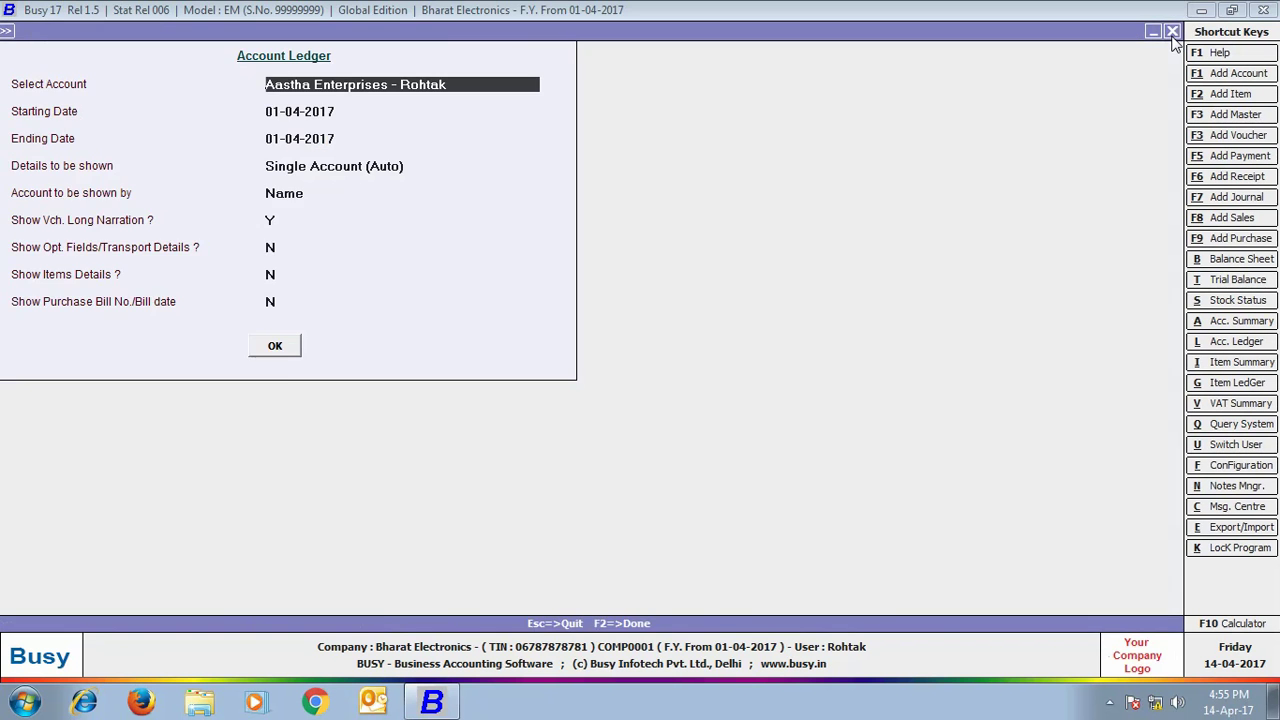
key(Escape)
click(798, 287)
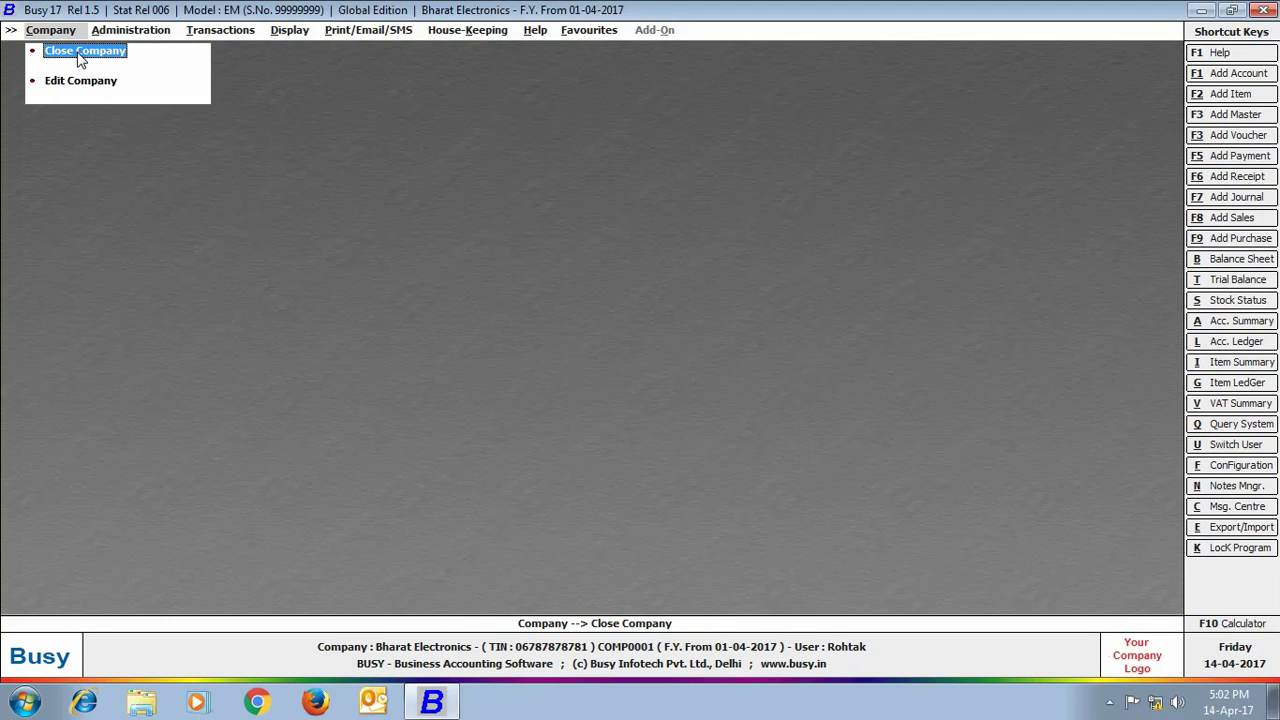
click(80, 55)
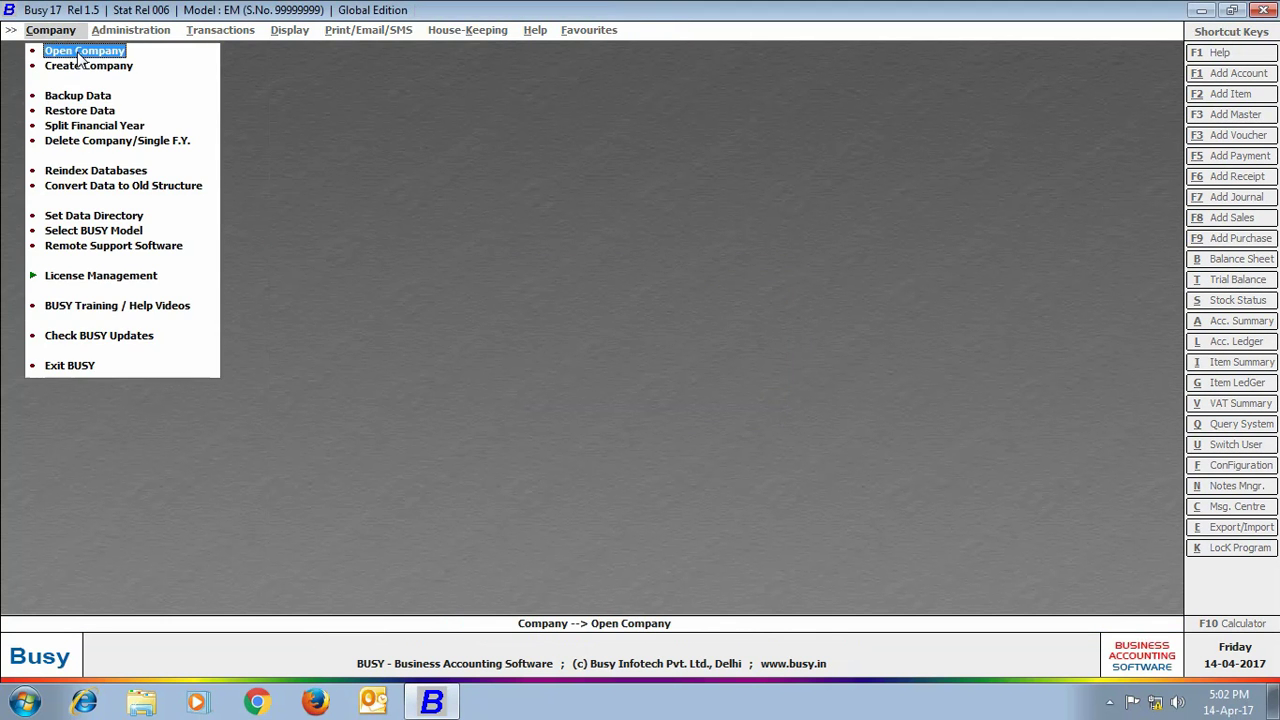
click(78, 52)
click(235, 466)
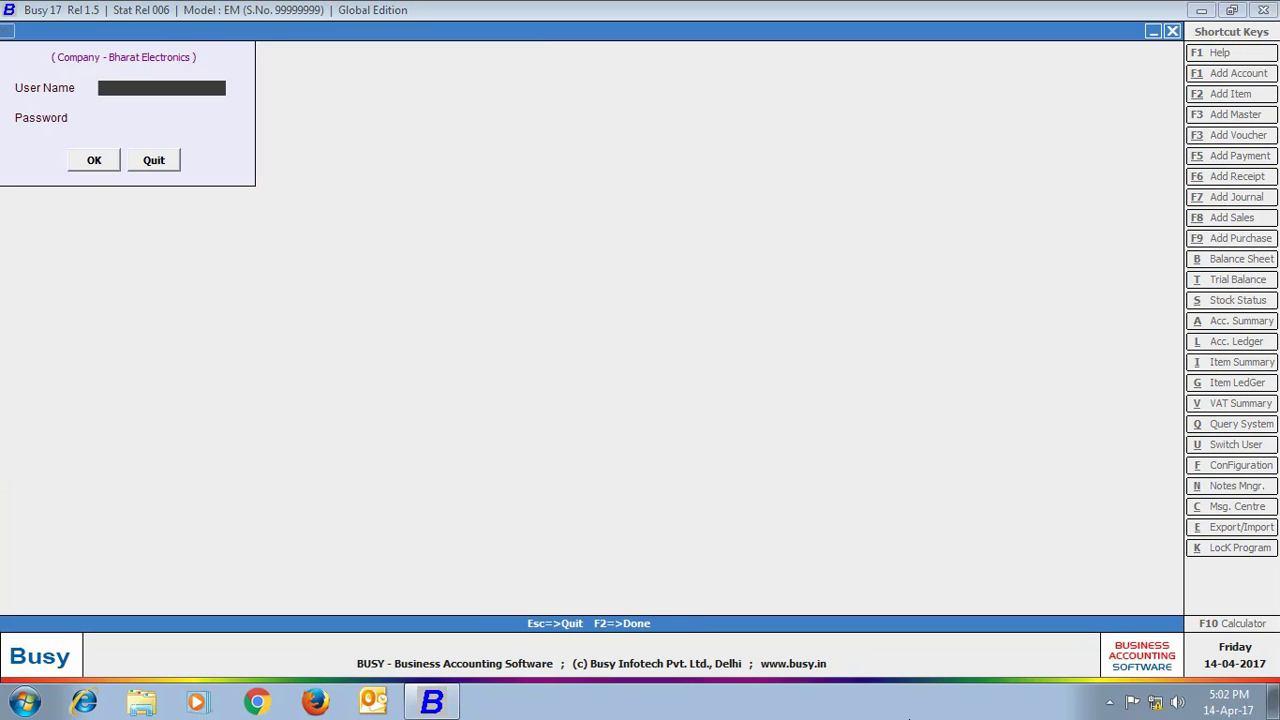
Log in with the Mumbai branch user name and its password
text(mumbai)
key(Return)
text(******)
key(Return)
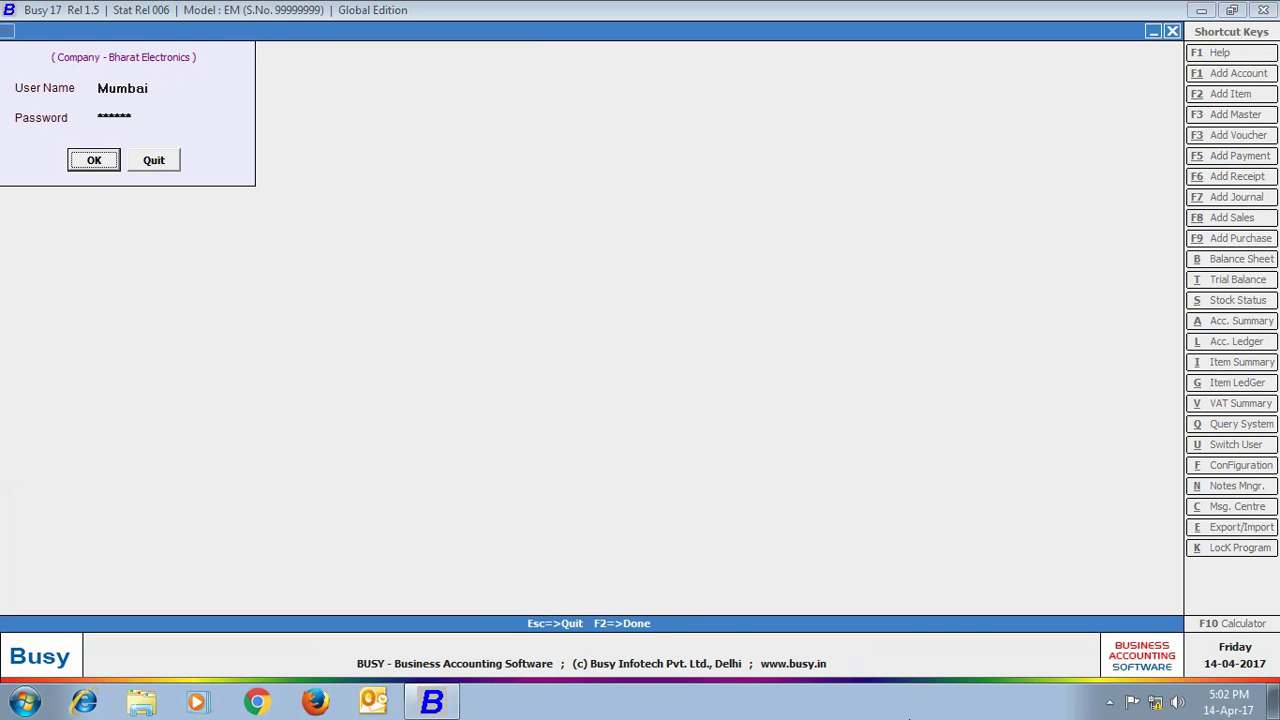
key(Return)
Start a Mumbai-series sales voucher: VAT/ItemWise(R), party Star Traders, material centre Mumbai
click(222, 30)
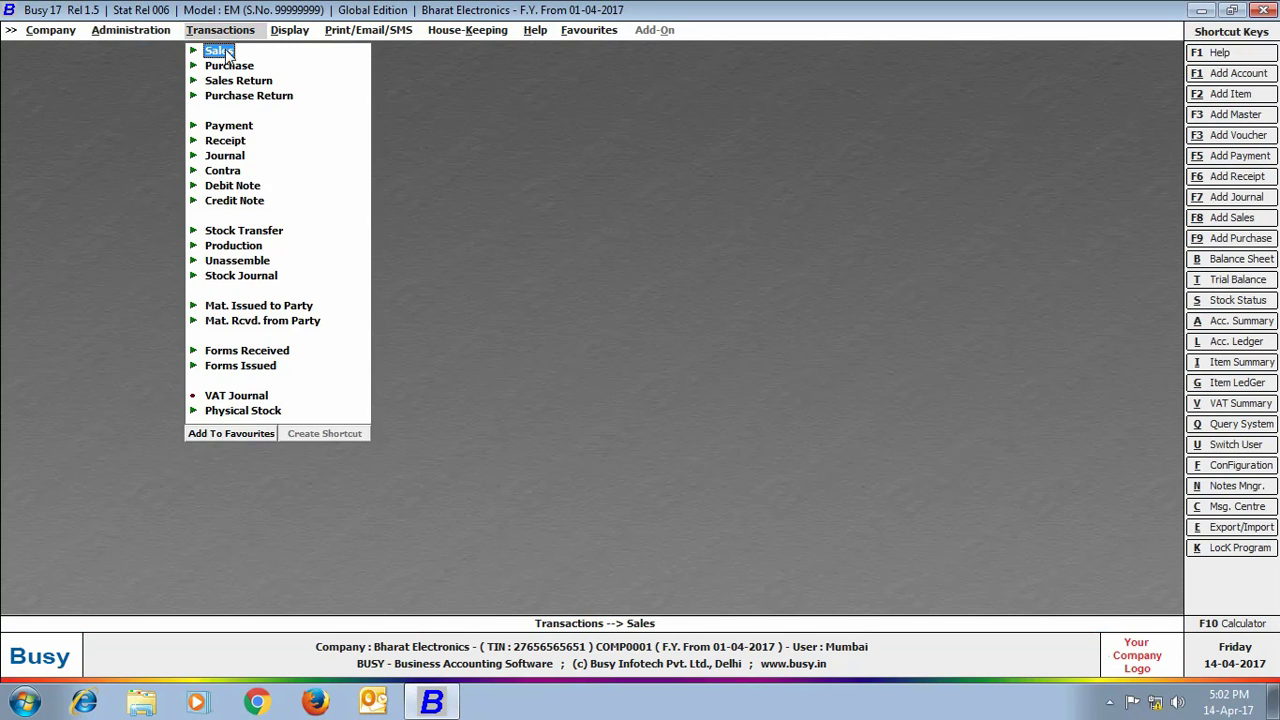
click(222, 51)
click(248, 64)
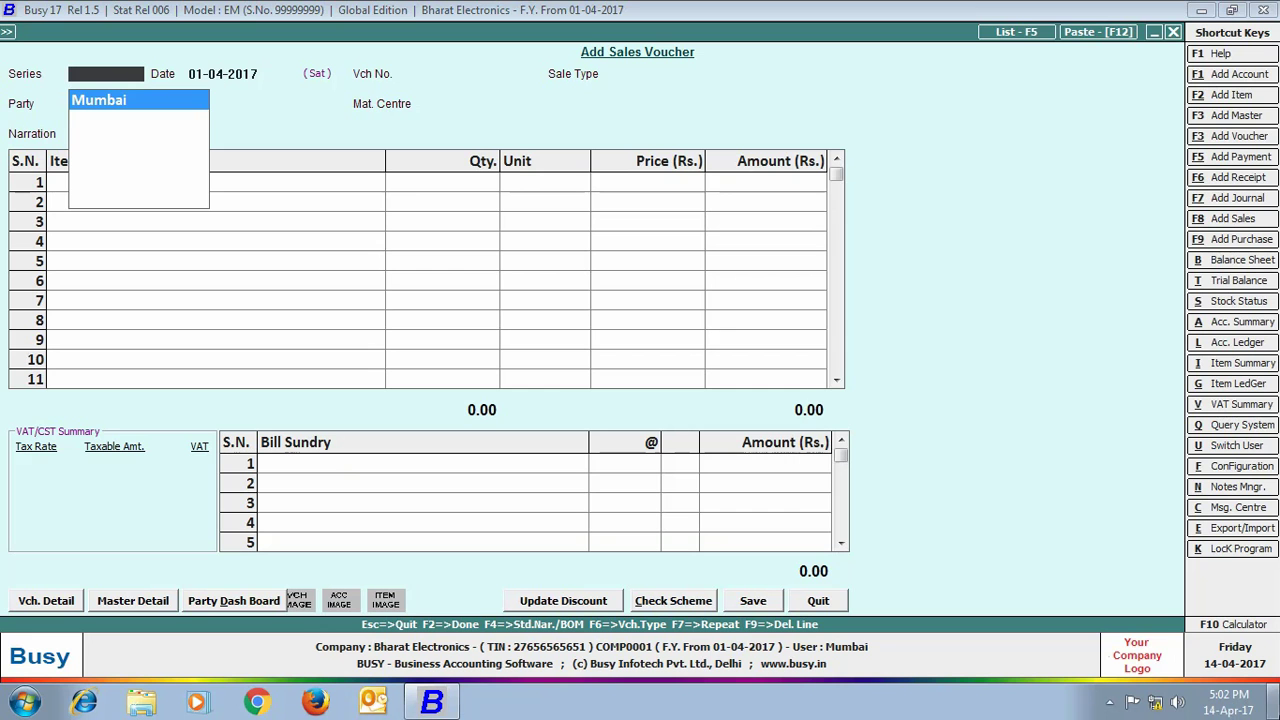
key(Return)
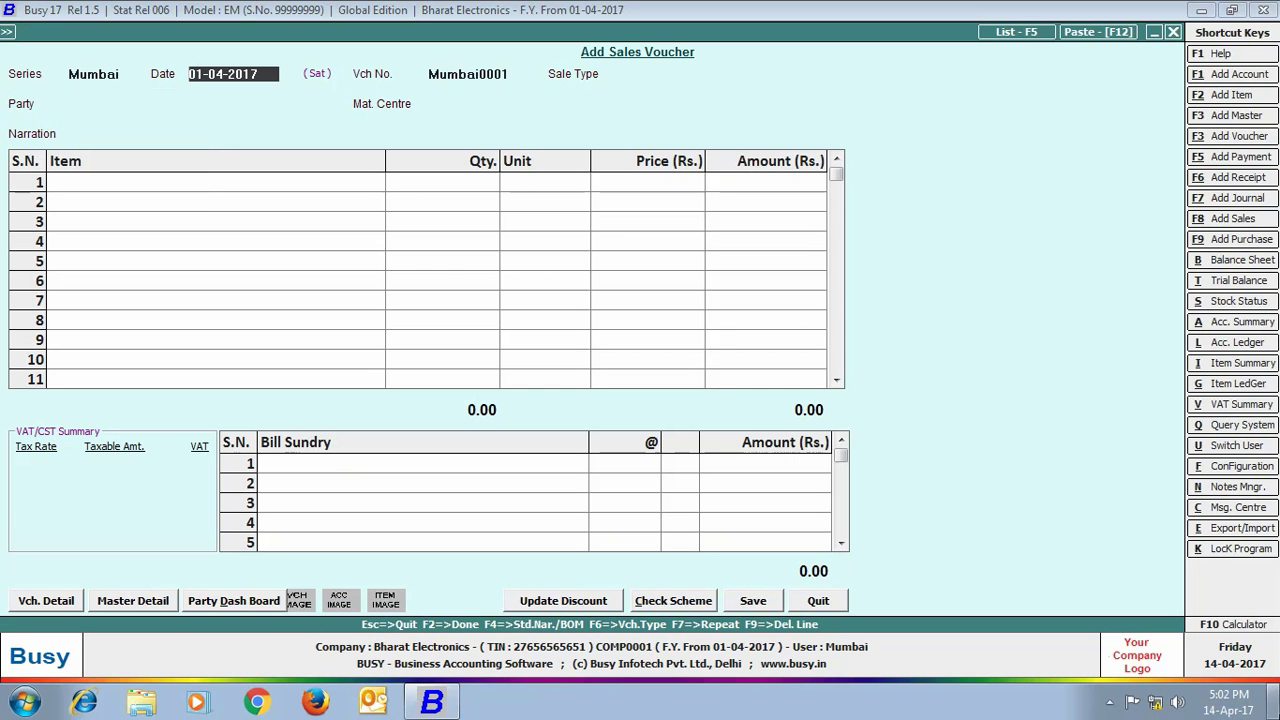
key(Return)
text(vat/i)
key(Return)
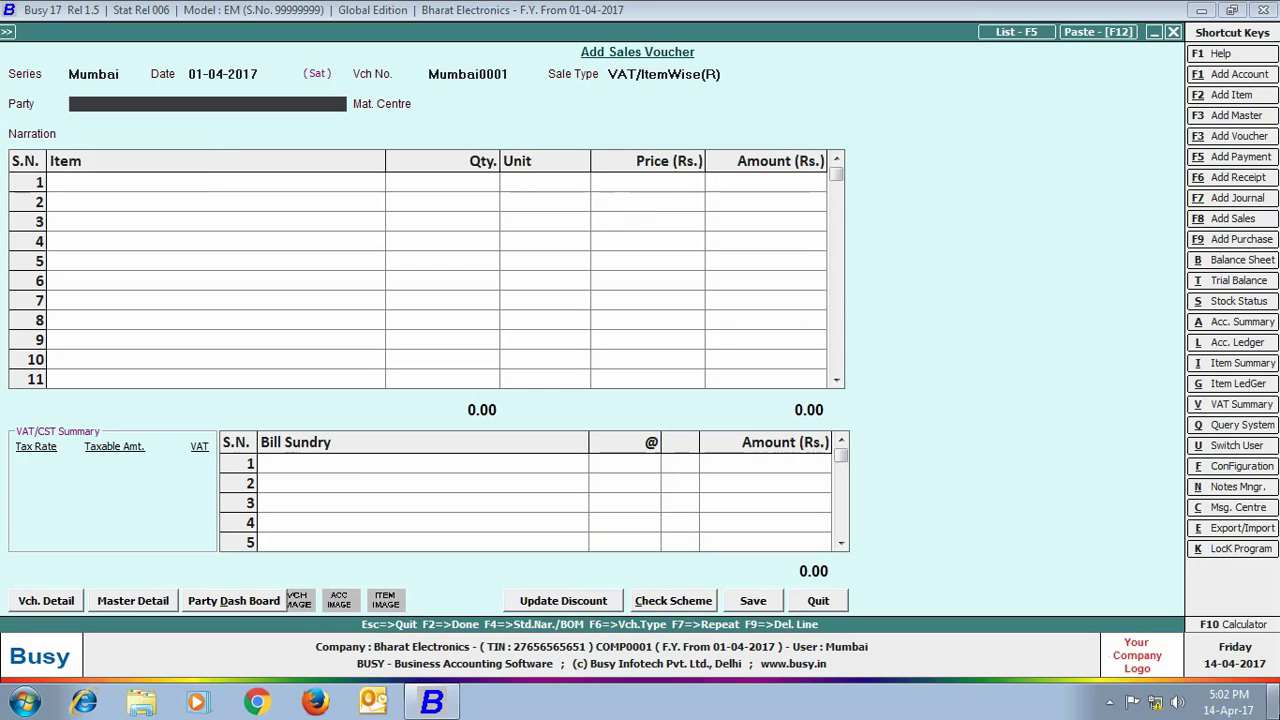
text(sta)
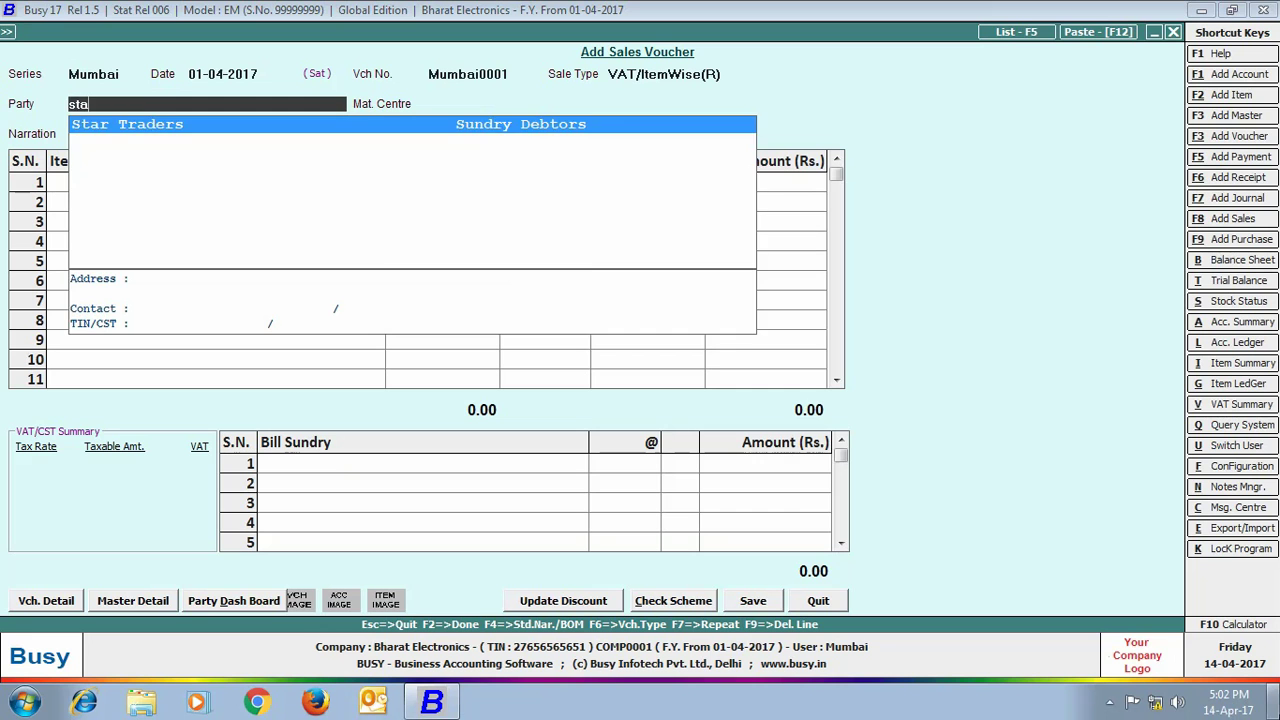
key(Return)
text(mu)
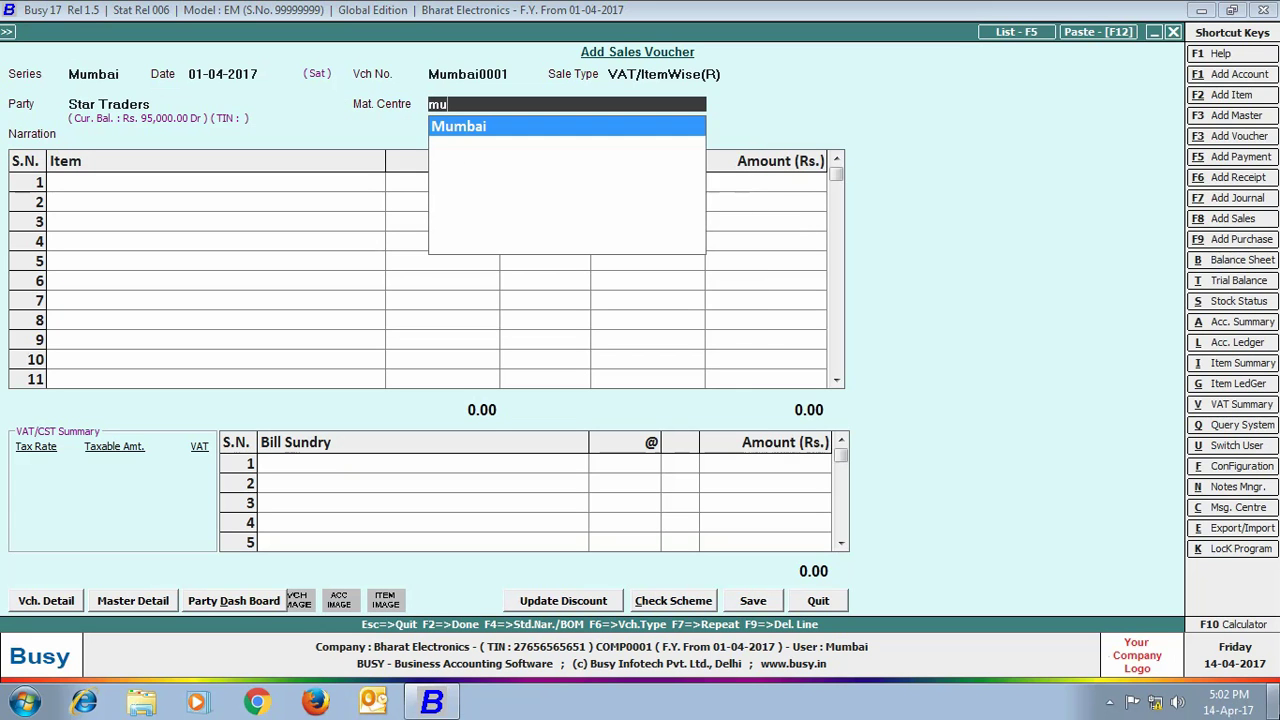
key(Return)
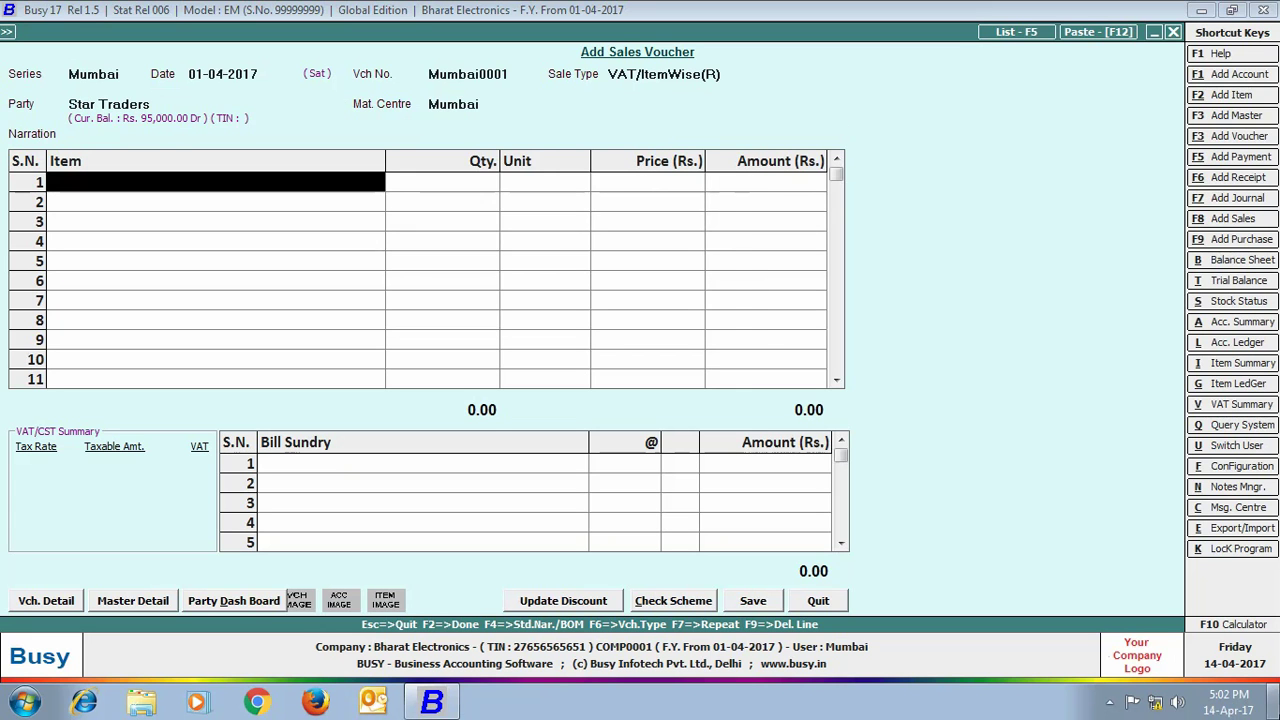
Add 4 Sony Bravia 32"LED TVs at 27,000, confirm 13.5% VAT, and save at 1,22,580.00
text(so)
key(Return)
text(4)
key(Return)
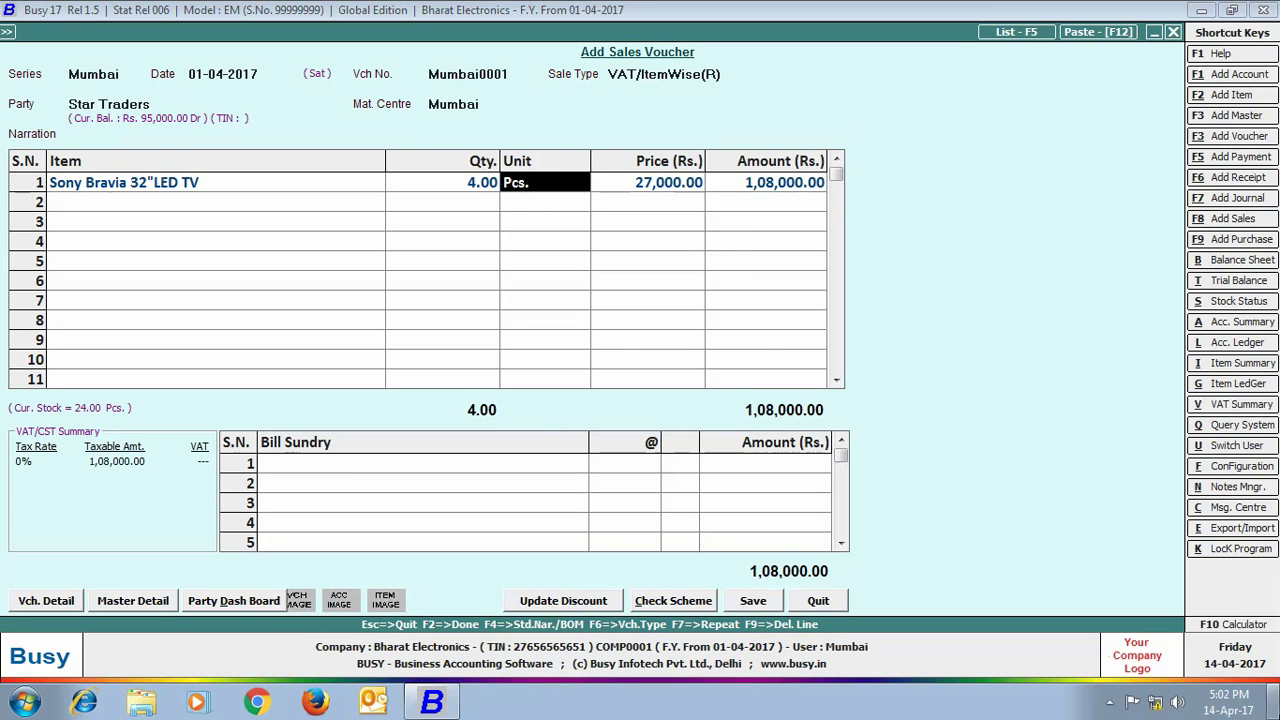
key(Return)
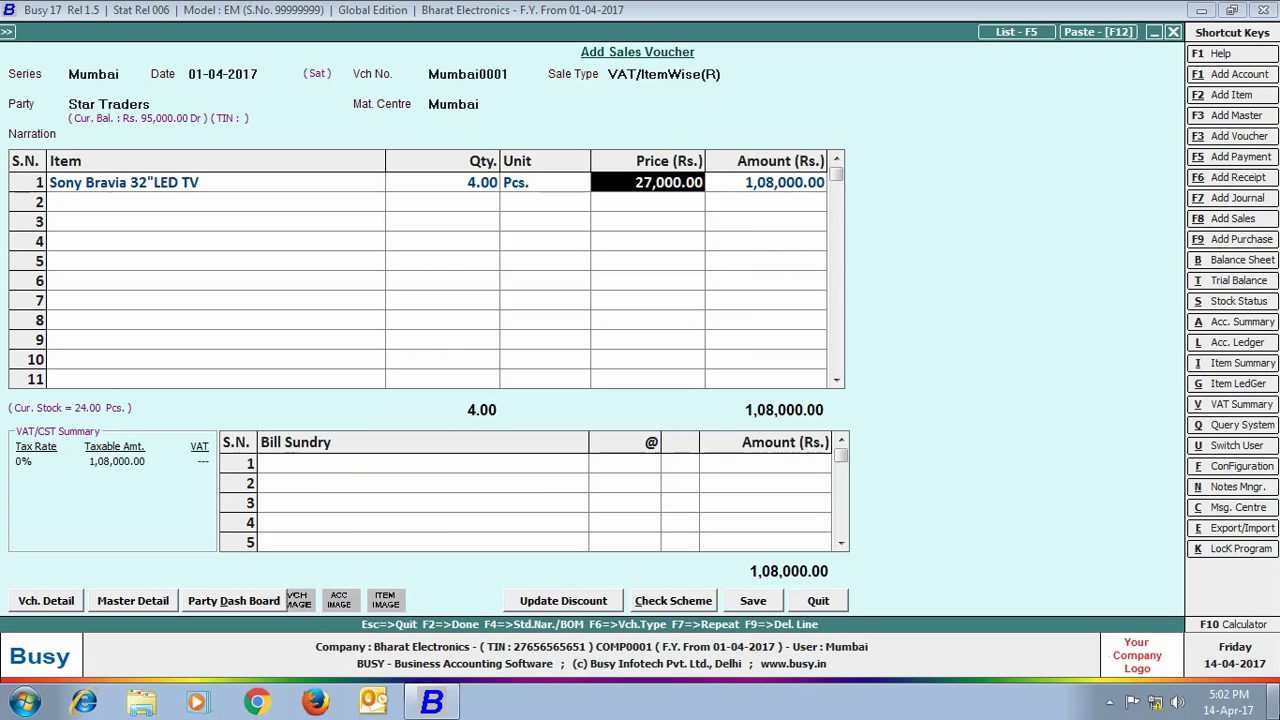
key(Return)
key(Return)
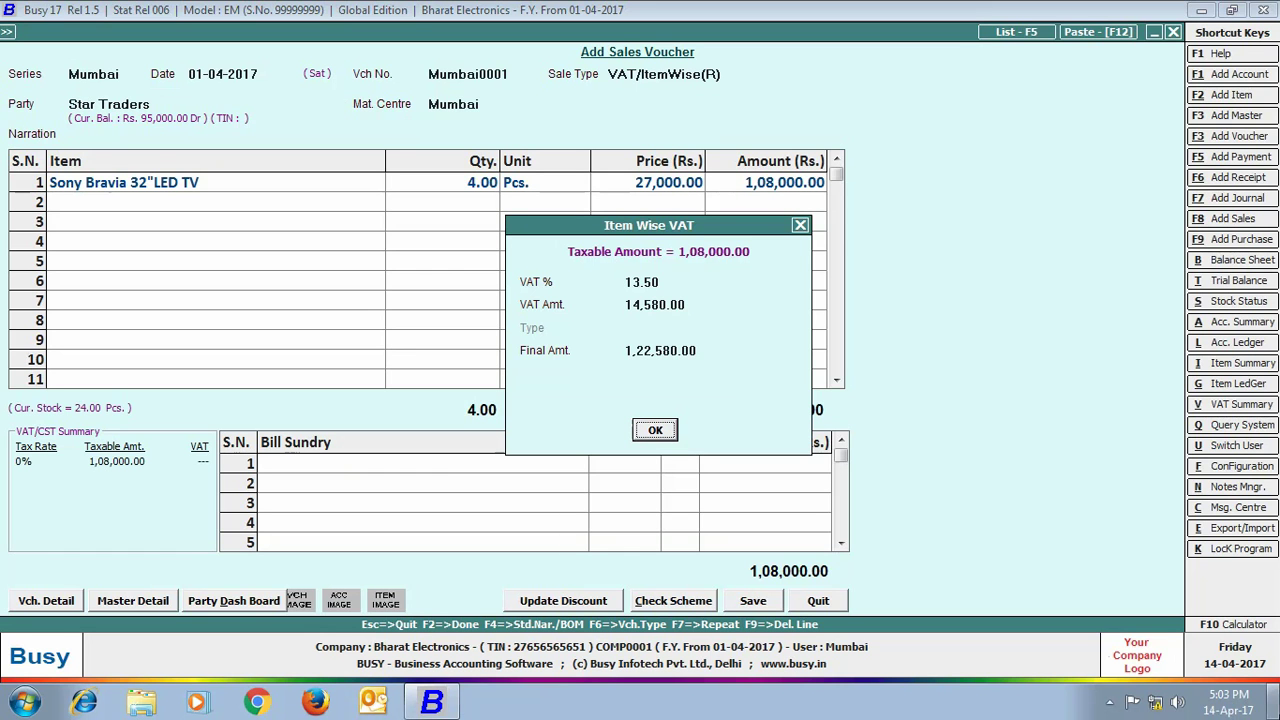
click(655, 430)
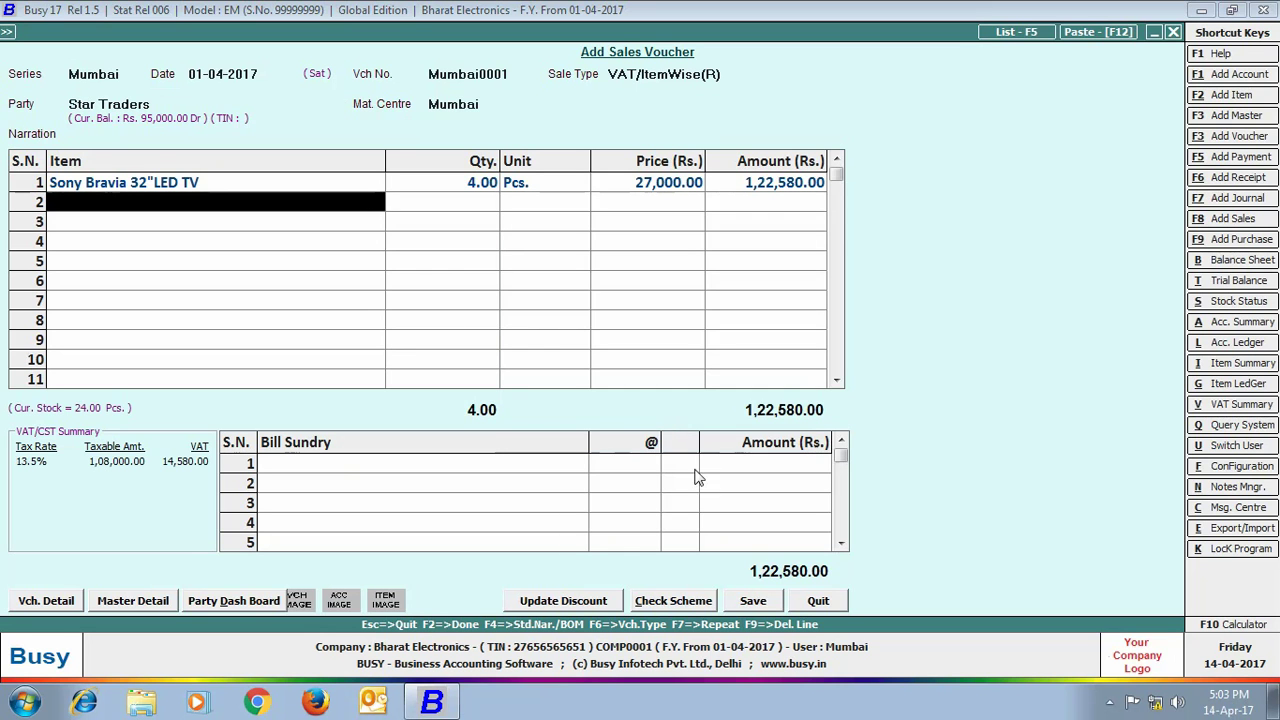
click(753, 600)
click(740, 390)
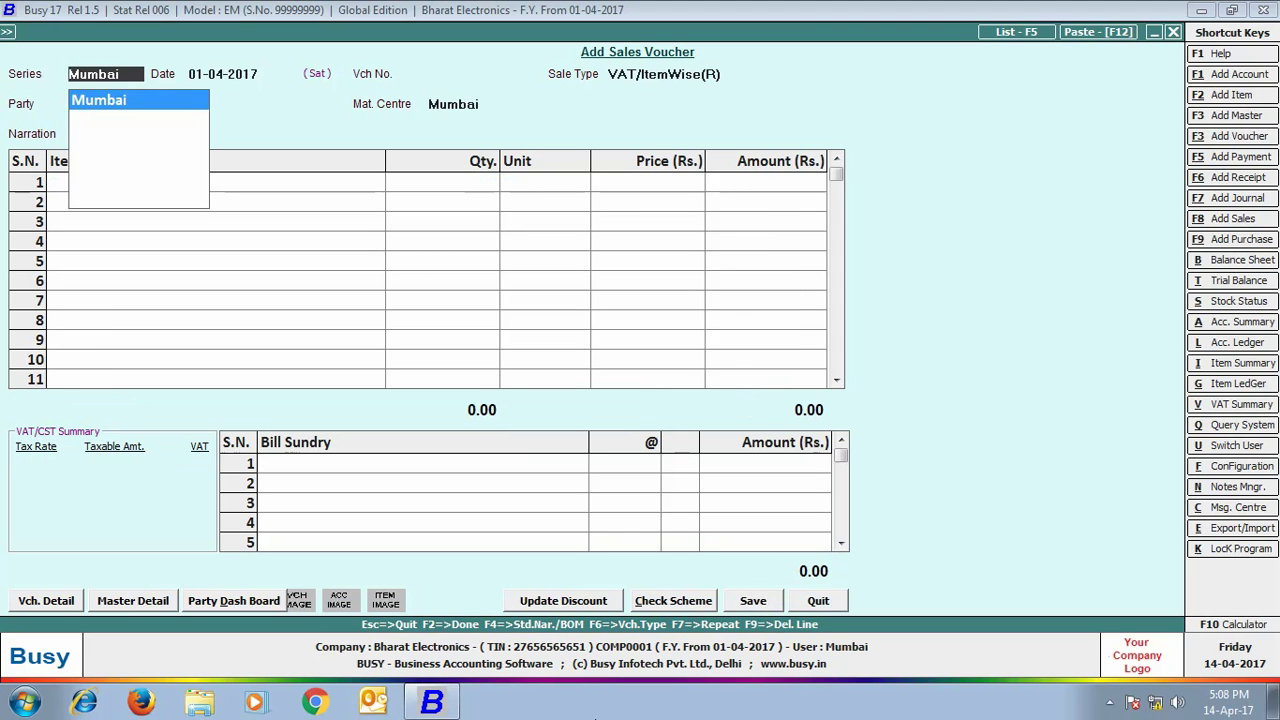
Enter voucher Mumbai0002 for Om Traders - Mumbai with 2 Sony Bravia TVs, saved at 61,290.00
key(Return)
key(Return)
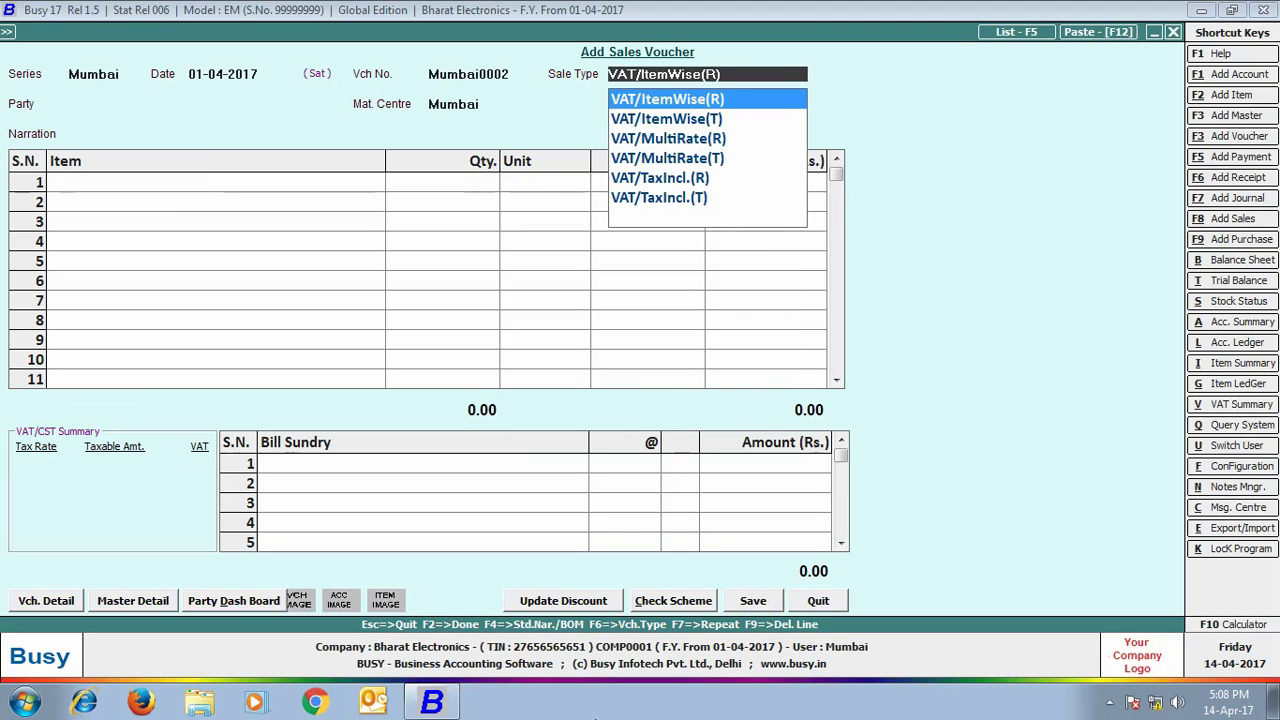
key(Return)
key(Return)
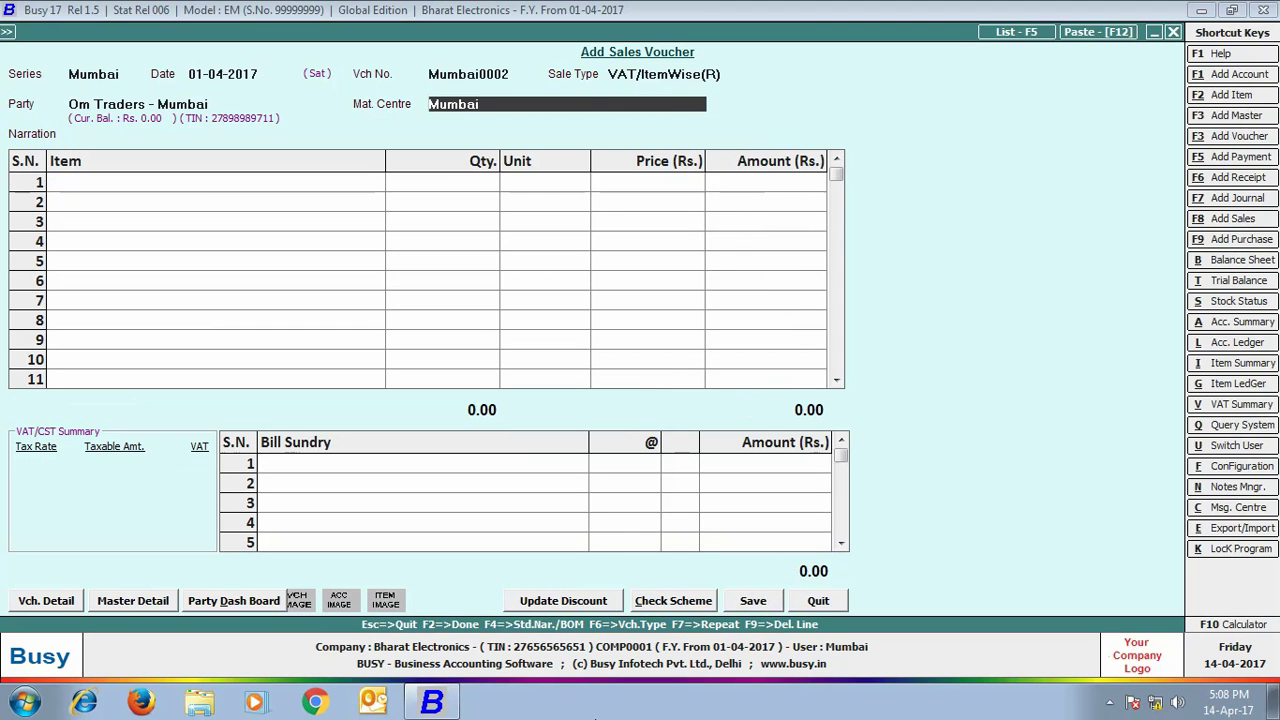
key(Return)
key(Return)
text(son)
key(Return)
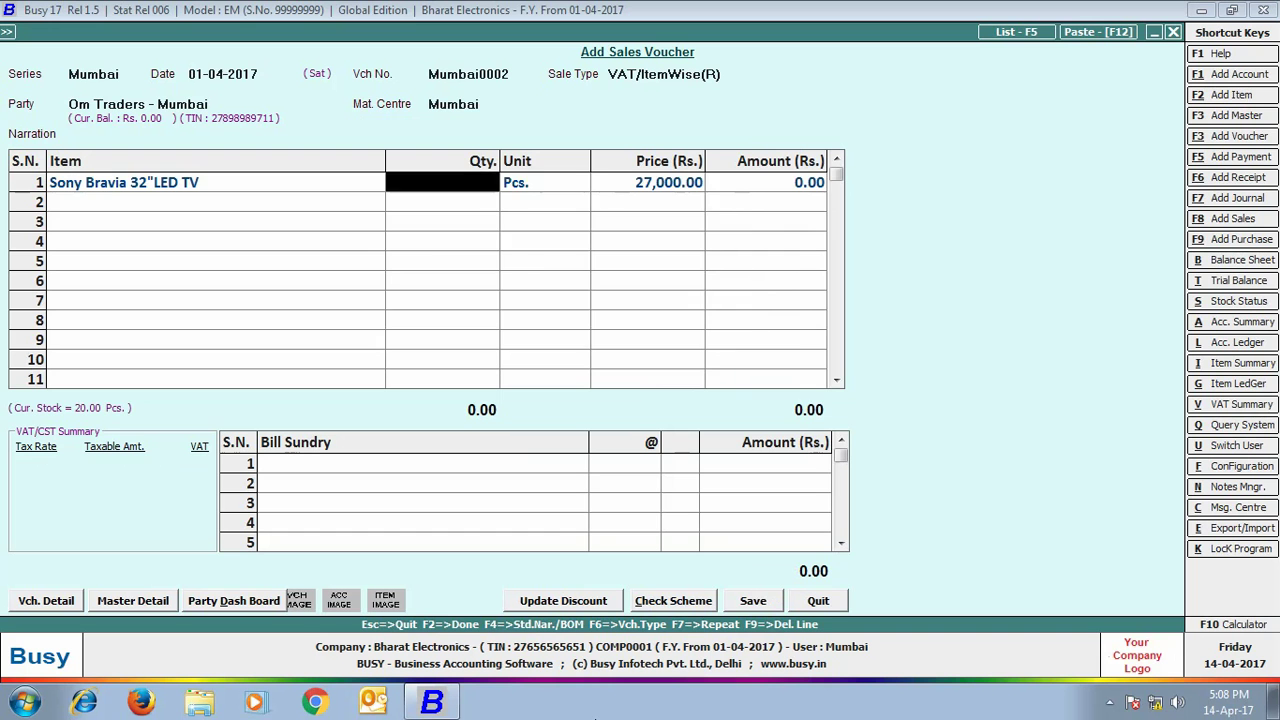
text(2)
key(Return)
key(Return)
key(Return)
key(Return)
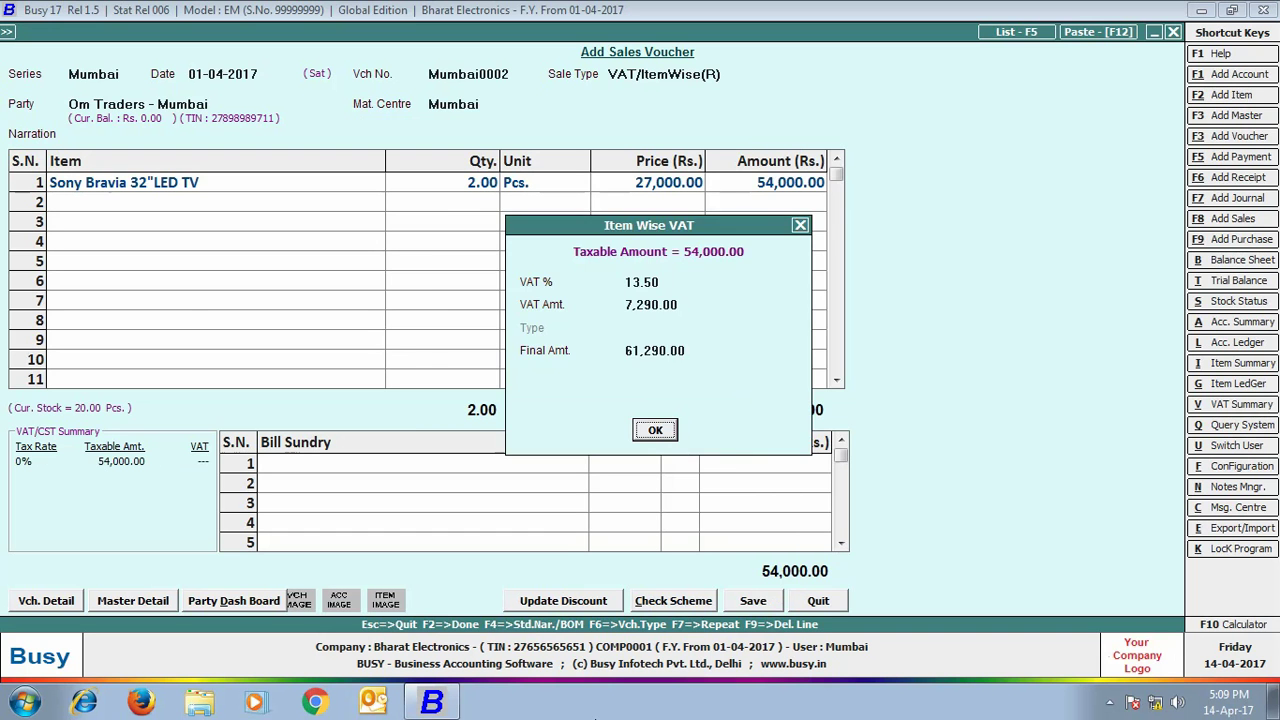
key(Return)
click(753, 600)
click(737, 393)
View Star Traders' standard account-wise ledger, closing at 2,17,580 Dr
key(Escape)
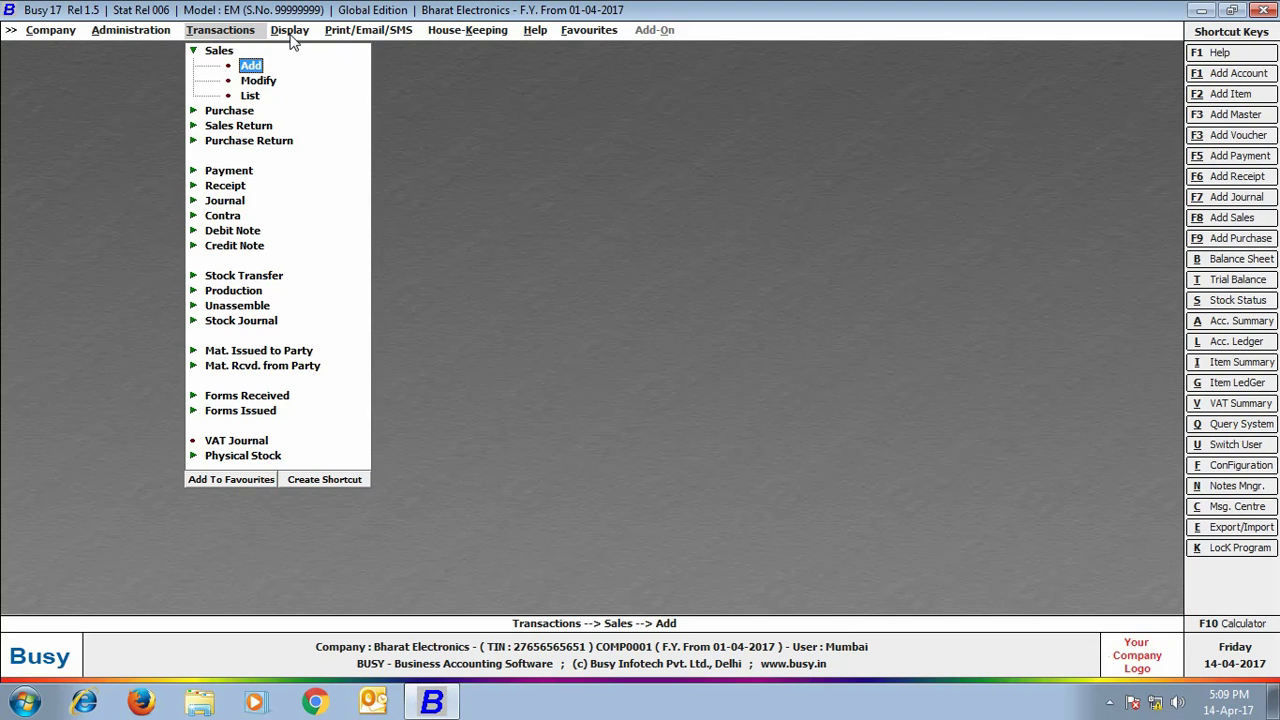
click(290, 32)
click(328, 80)
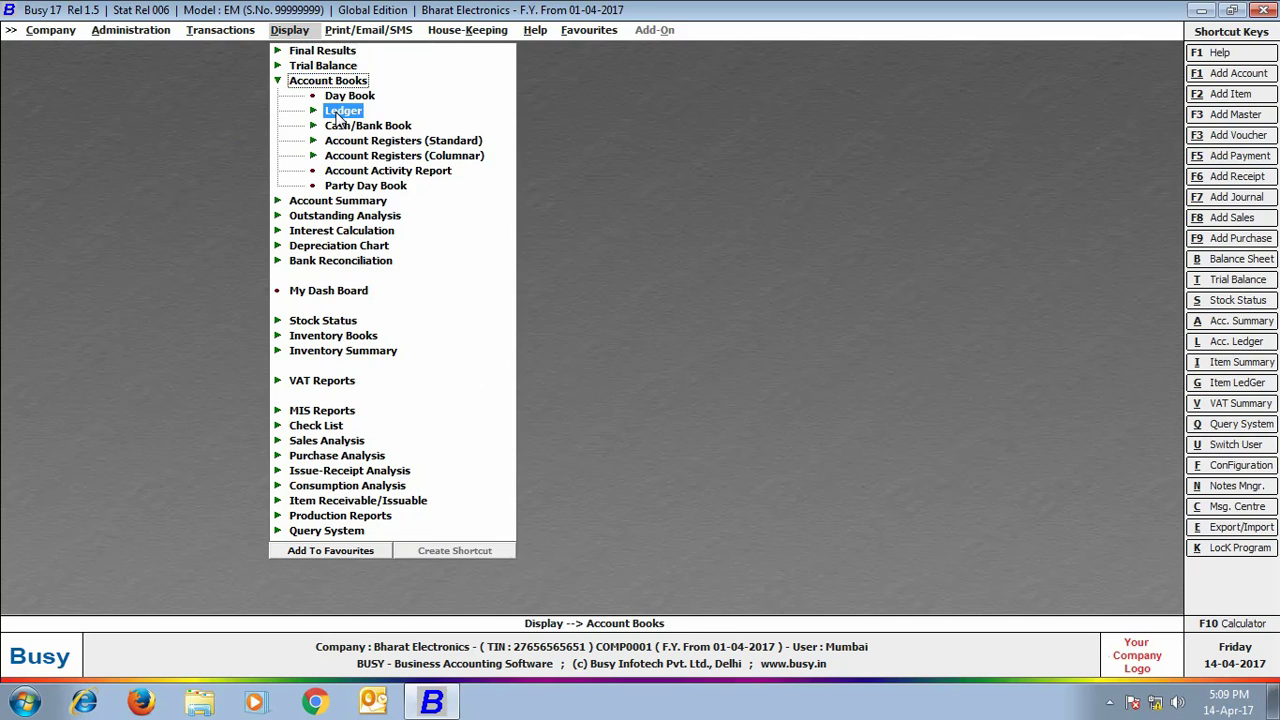
click(343, 110)
click(395, 126)
click(600, 380)
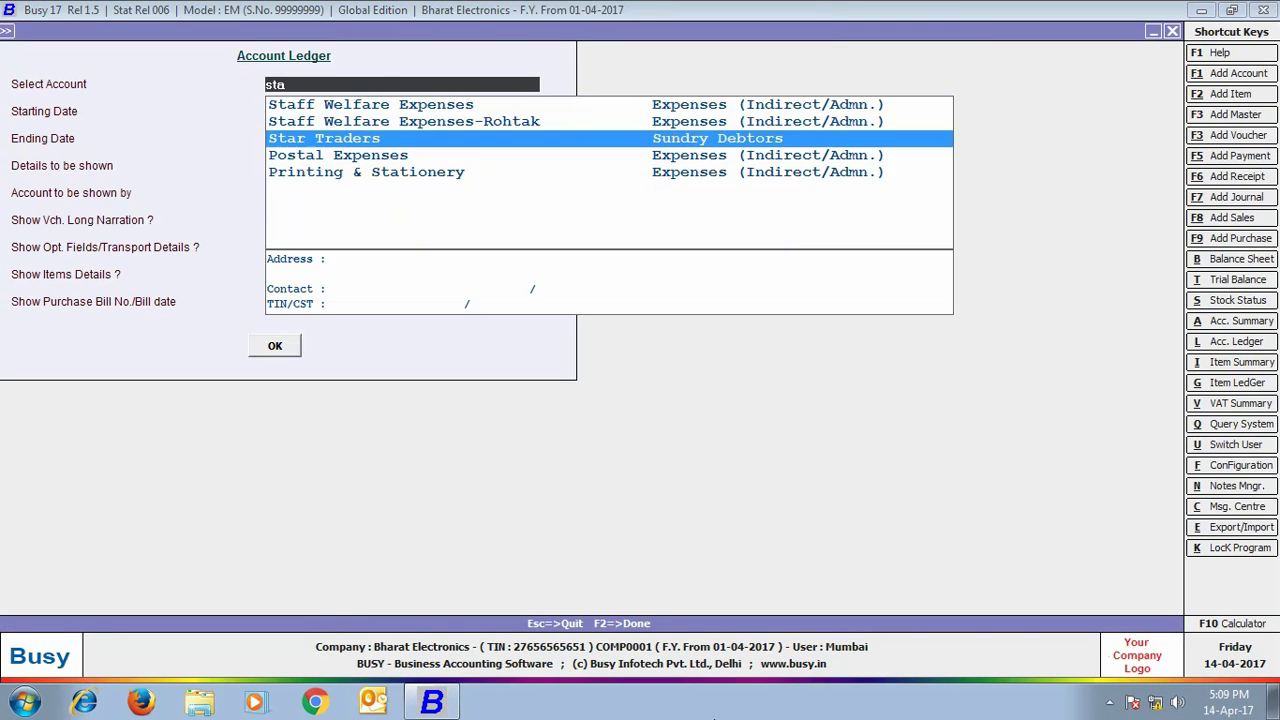
key(Return)
key(Return)
key(Return)
key(Return)
key(Return)
key(Return)
key(Return)
key(Return)
key(Return)
key(Return)
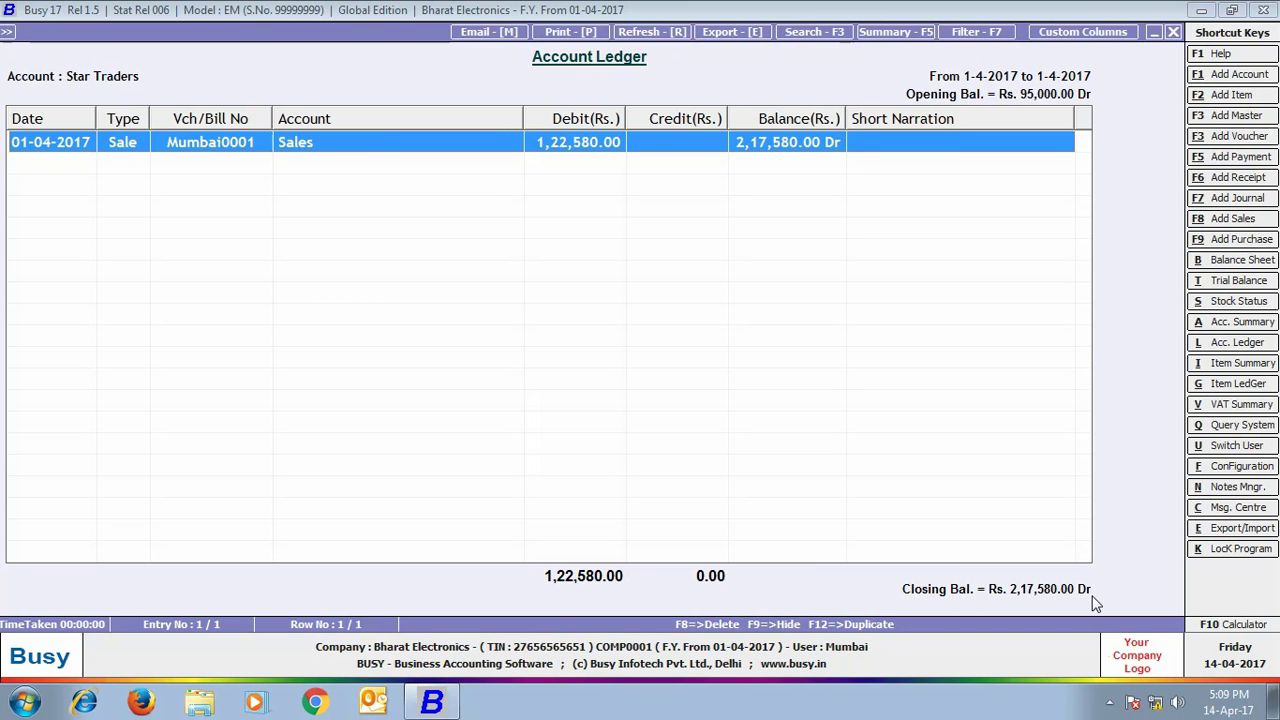
click(1173, 33)
View the Om Traders - Mumbai ledger, closing at 61,290 Dr, and back out
key(Return)
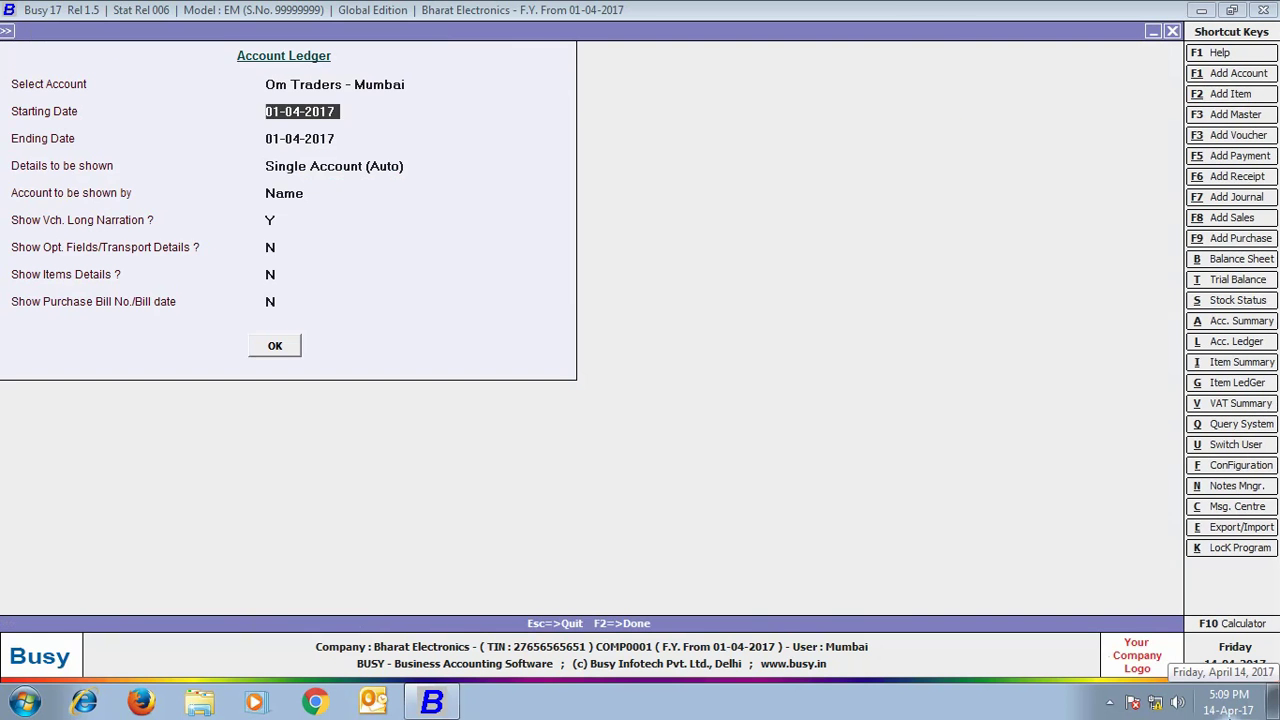
key(Return)
key(Return)
key(Return)
key(Return)
key(Return)
key(Return)
key(Return)
key(Return)
key(Return)
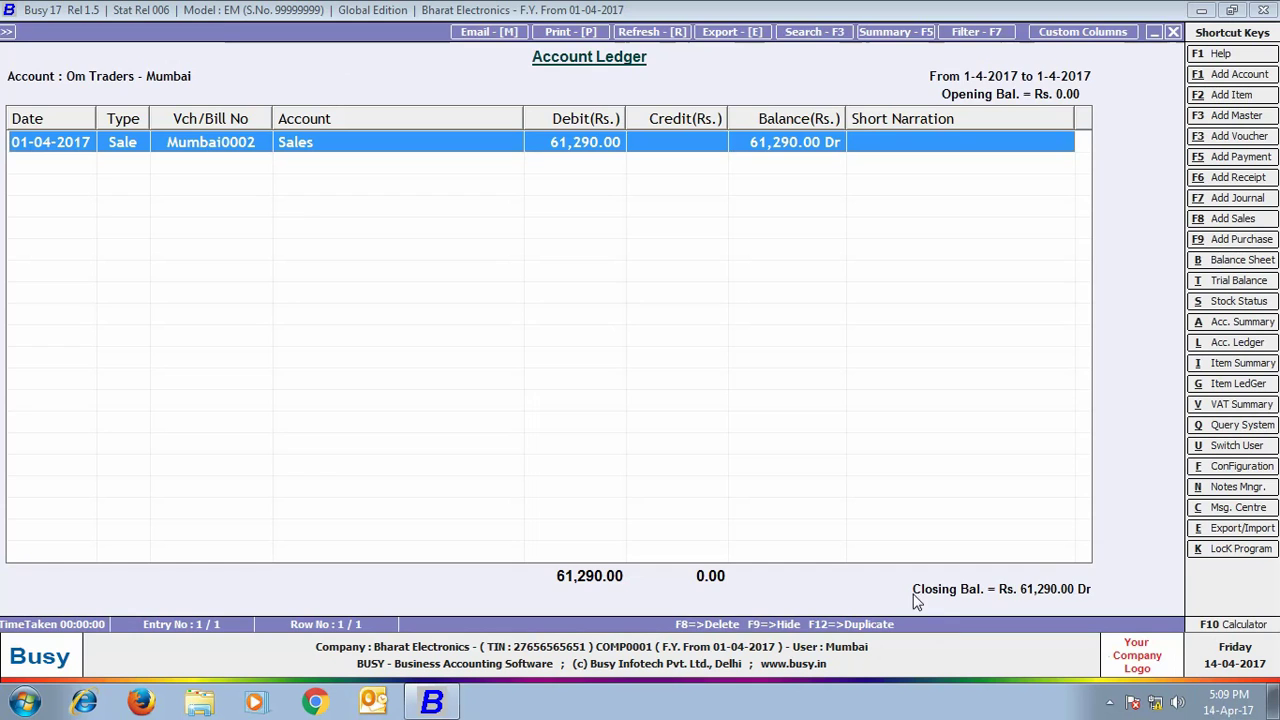
click(1173, 33)
click(754, 263)
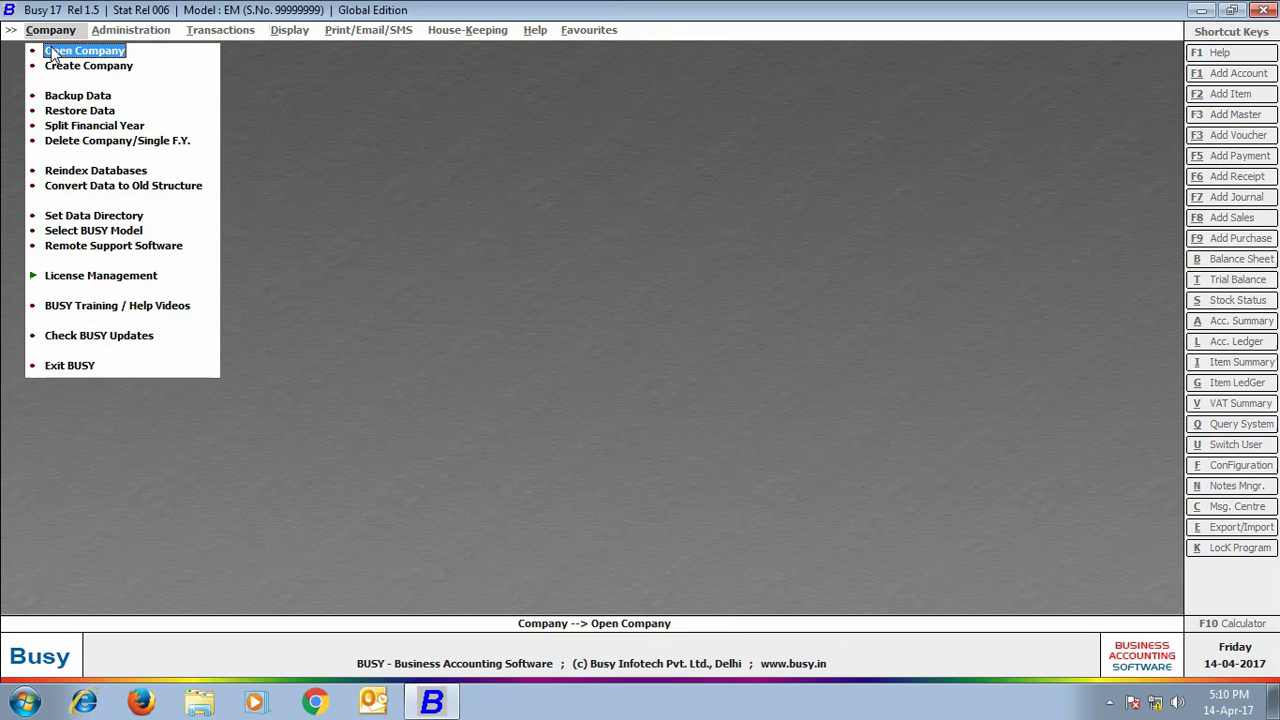
Reopen Bharat Electronics and log in as the Admin user
click(54, 46)
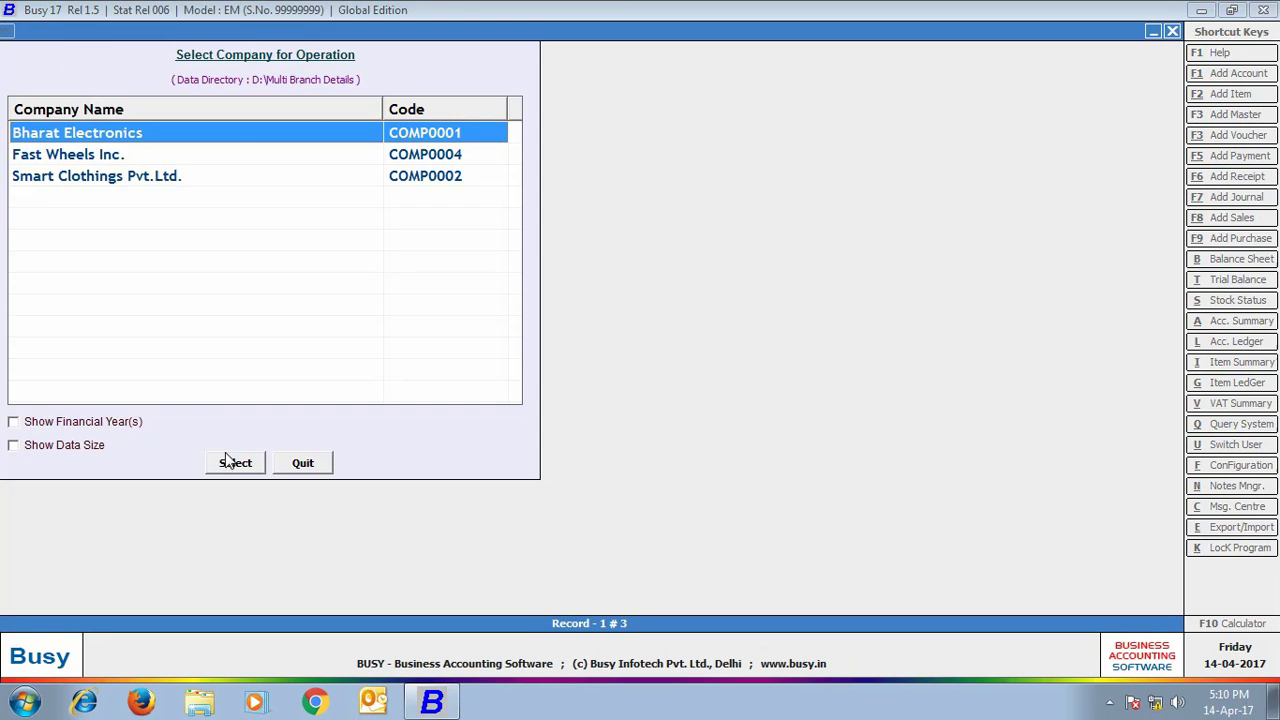
click(235, 462)
key(Return)
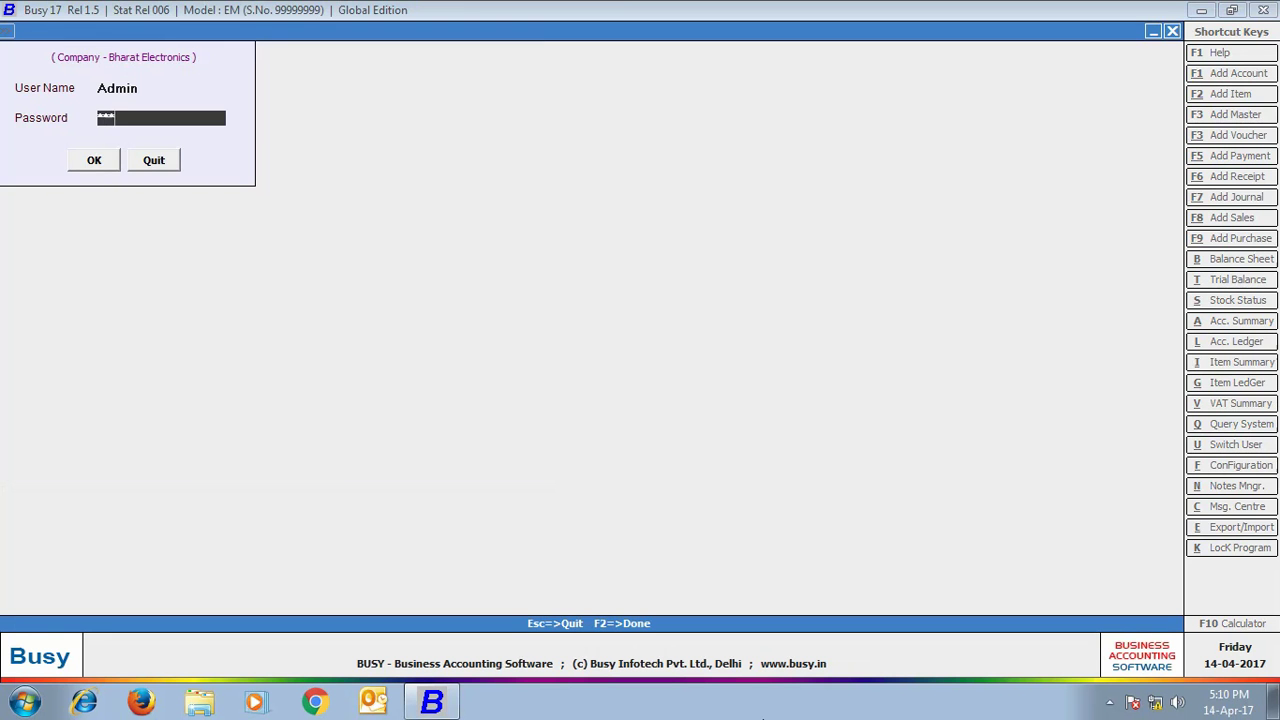
text(*****)
key(Return)
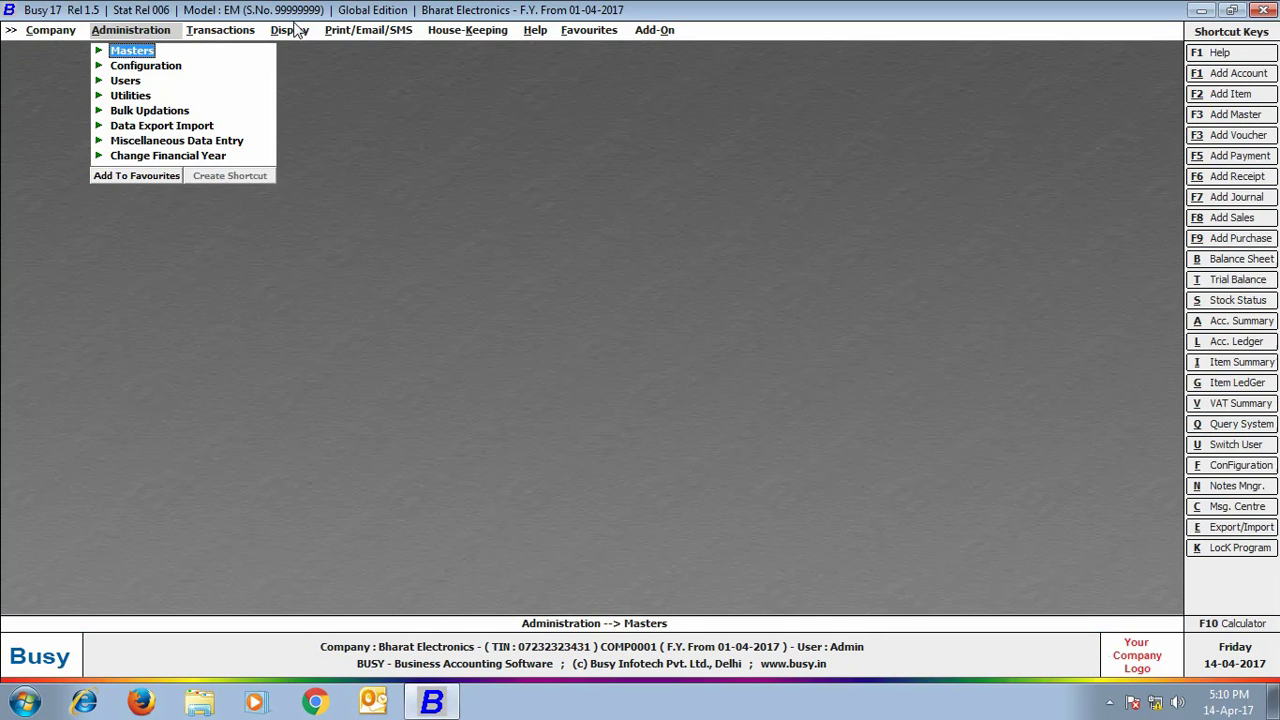
View the date-wise standard horizontal balance sheet for all branches
click(293, 32)
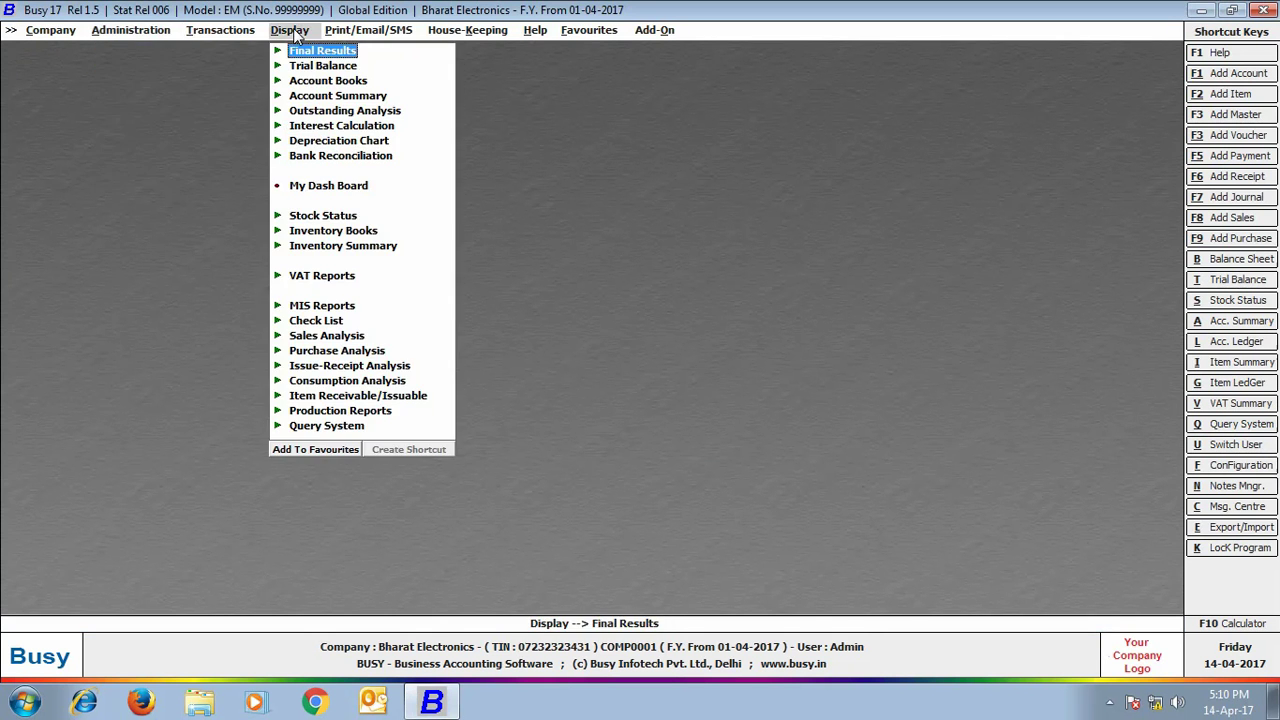
click(322, 50)
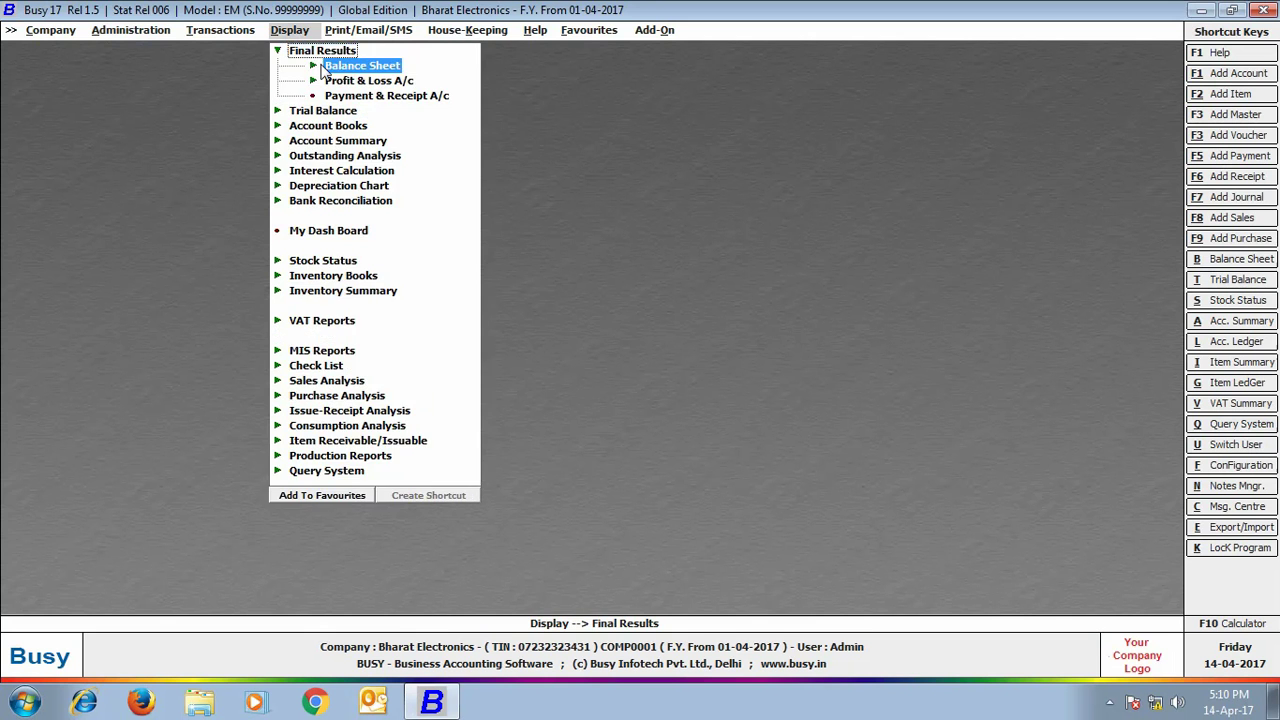
click(362, 65)
click(417, 80)
click(688, 383)
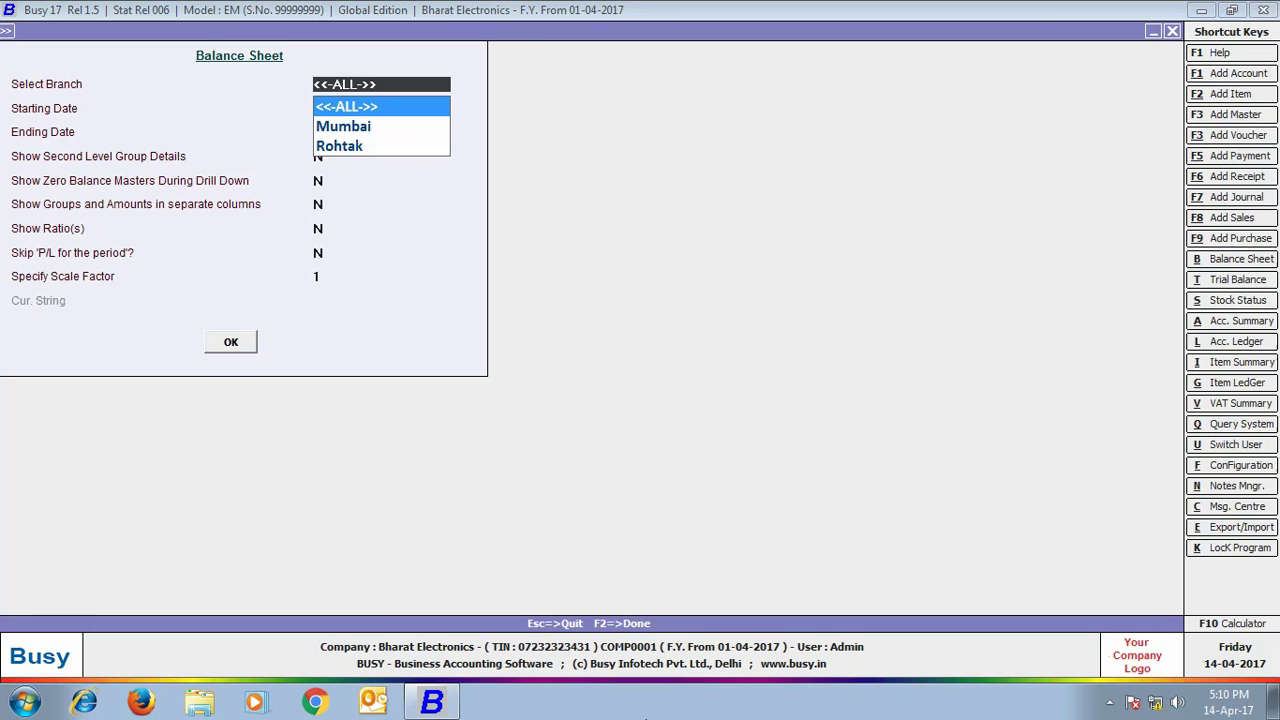
key(Return)
key(Return)
key(Return)
key(Return)
key(Return)
key(Return)
key(Return)
key(Return)
key(Return)
key(Return)
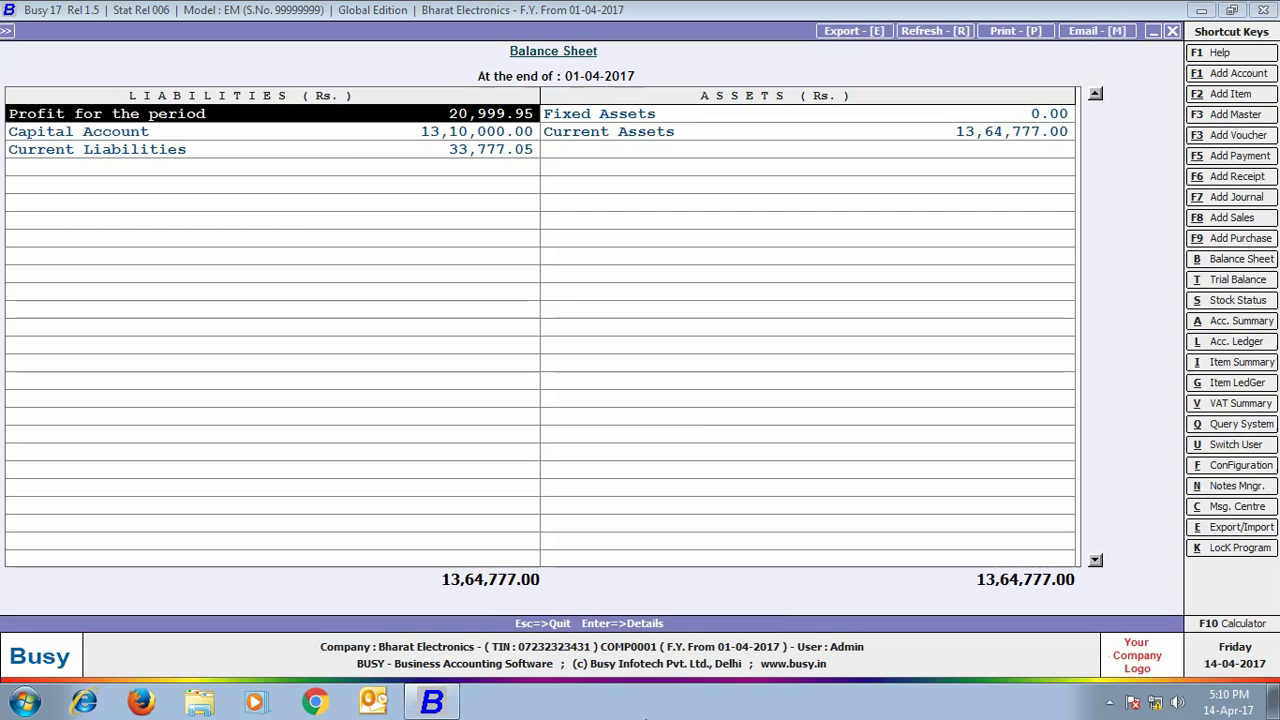
click(1173, 32)
Review the Mumbai (7,28,870.00) and Rohtak (6,35,907.00) branch balance sheets, then close them
click(346, 126)
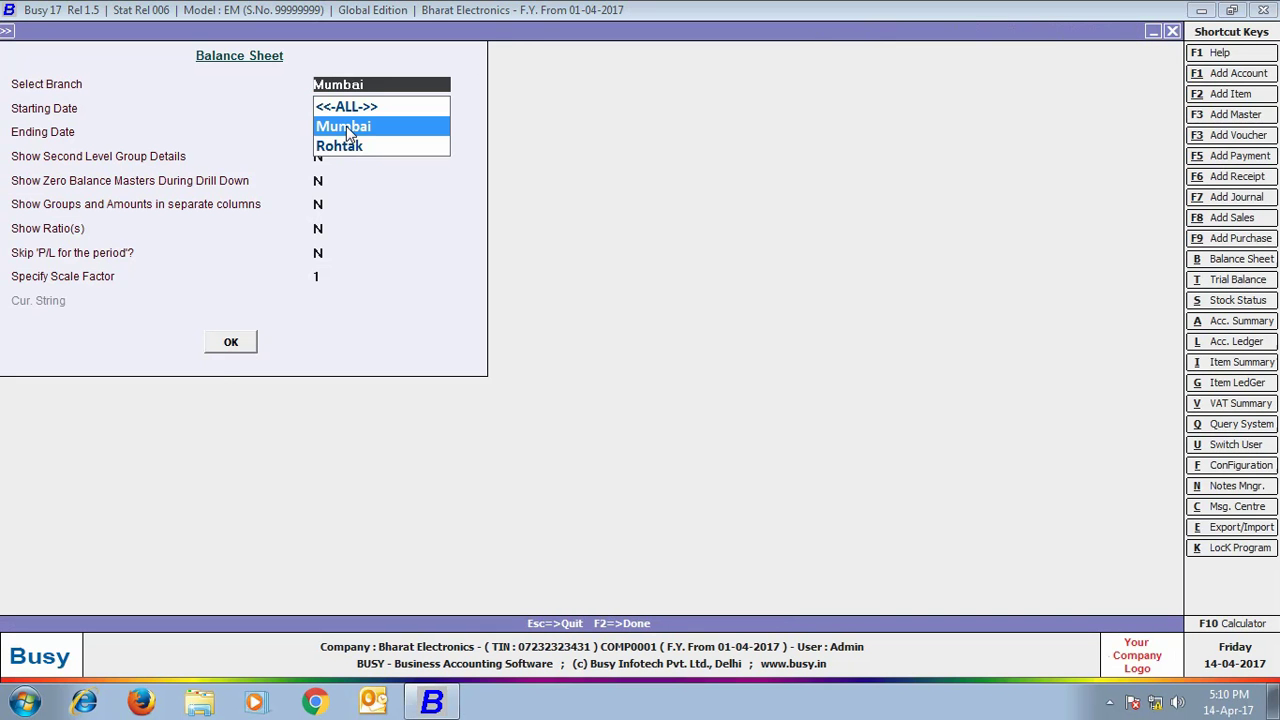
click(223, 345)
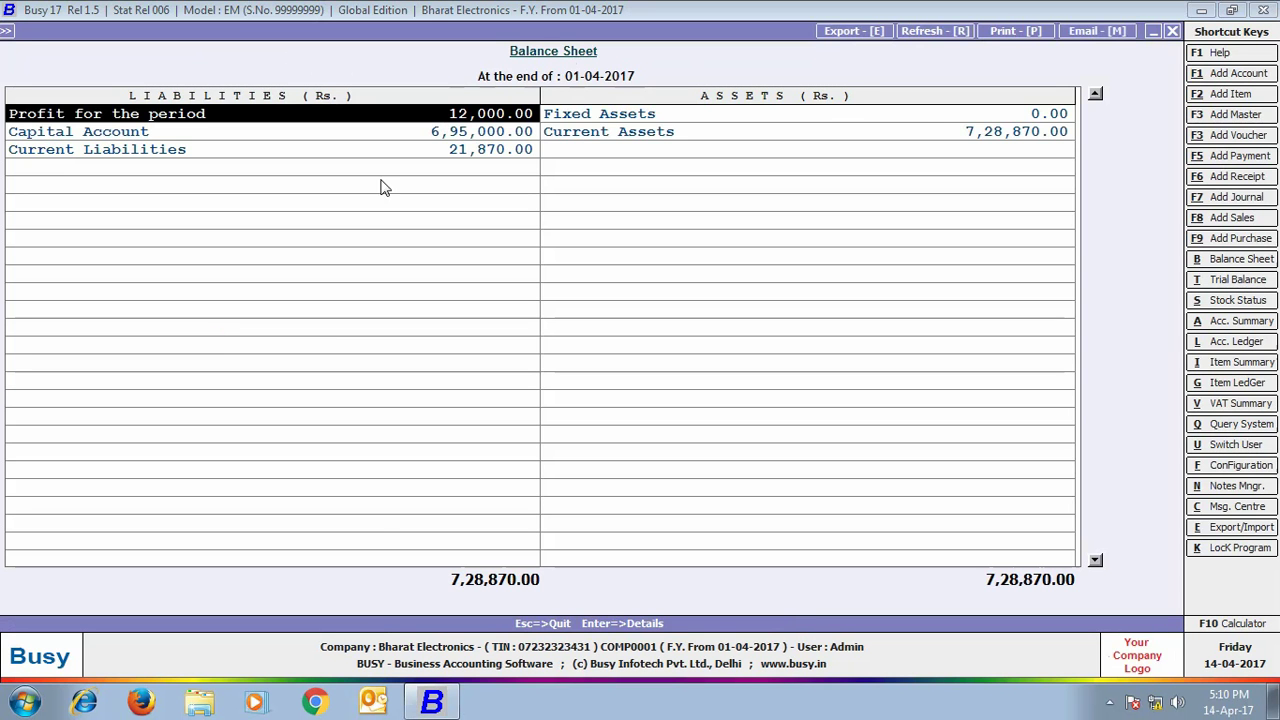
click(1173, 32)
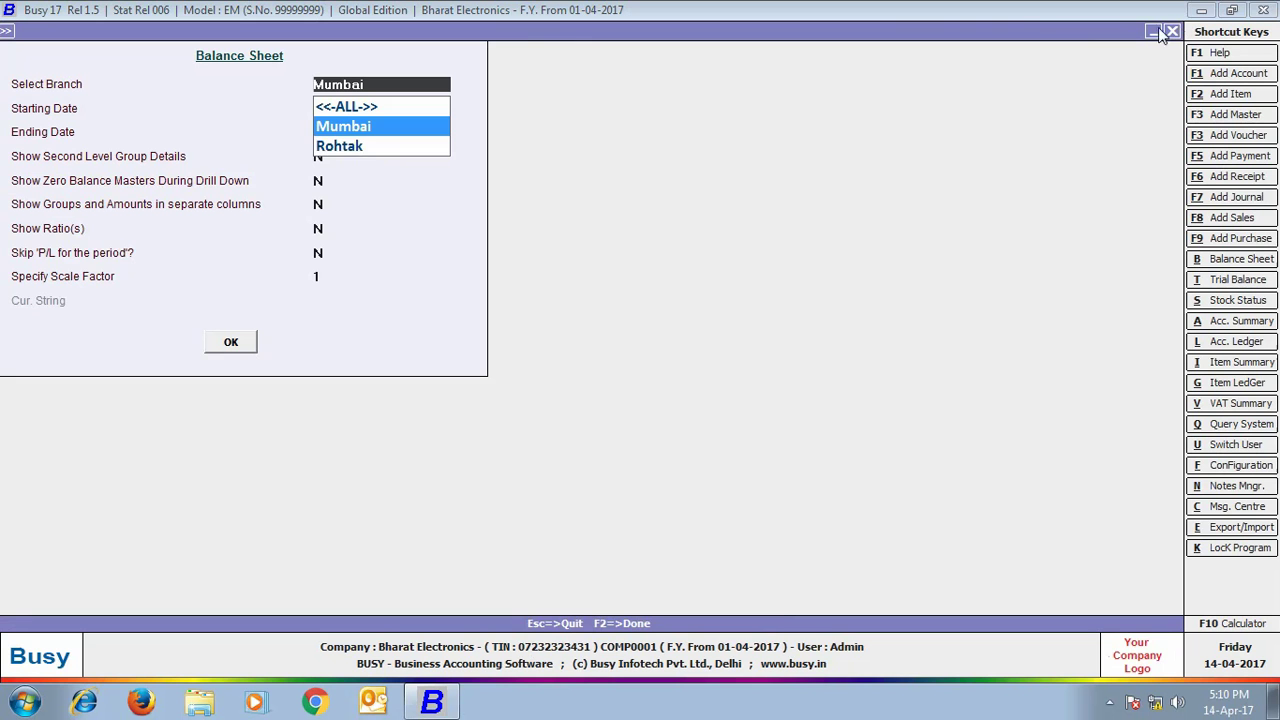
click(228, 344)
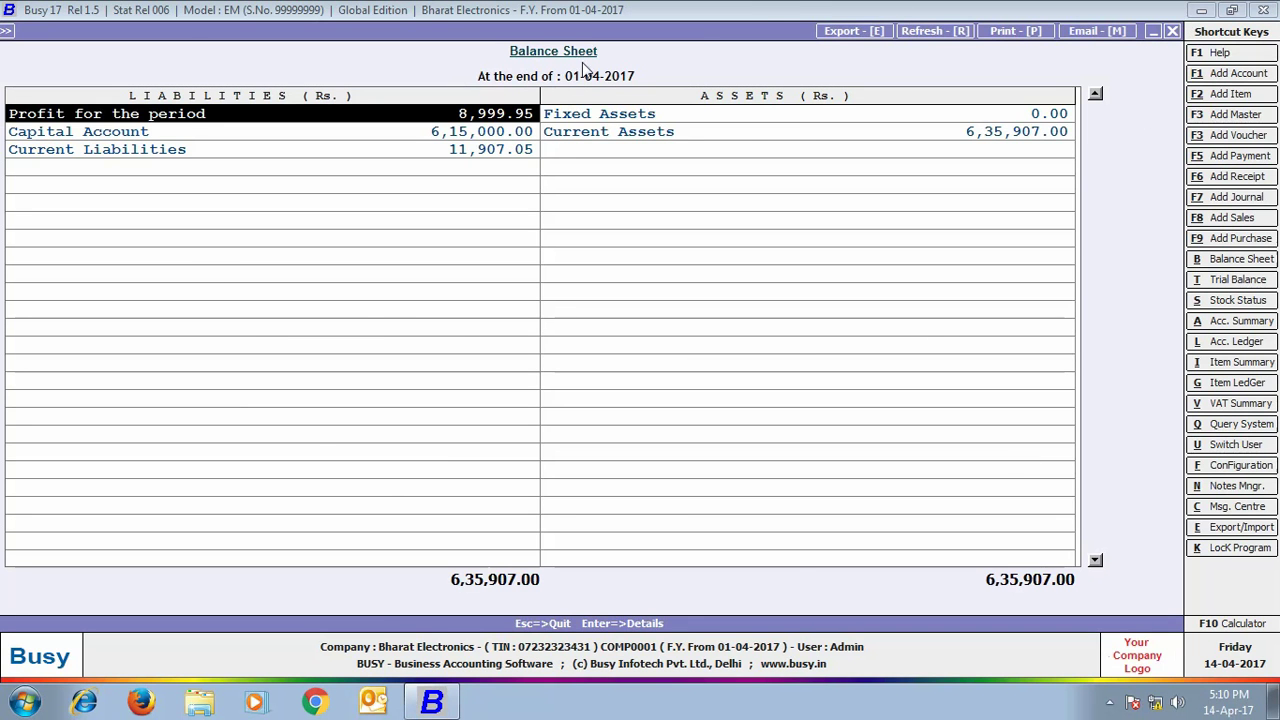
click(1176, 32)
click(1176, 32)
click(797, 286)
View Star Traders' standard ledger for all branches, closing at 3,96,518.00 Dr
click(328, 170)
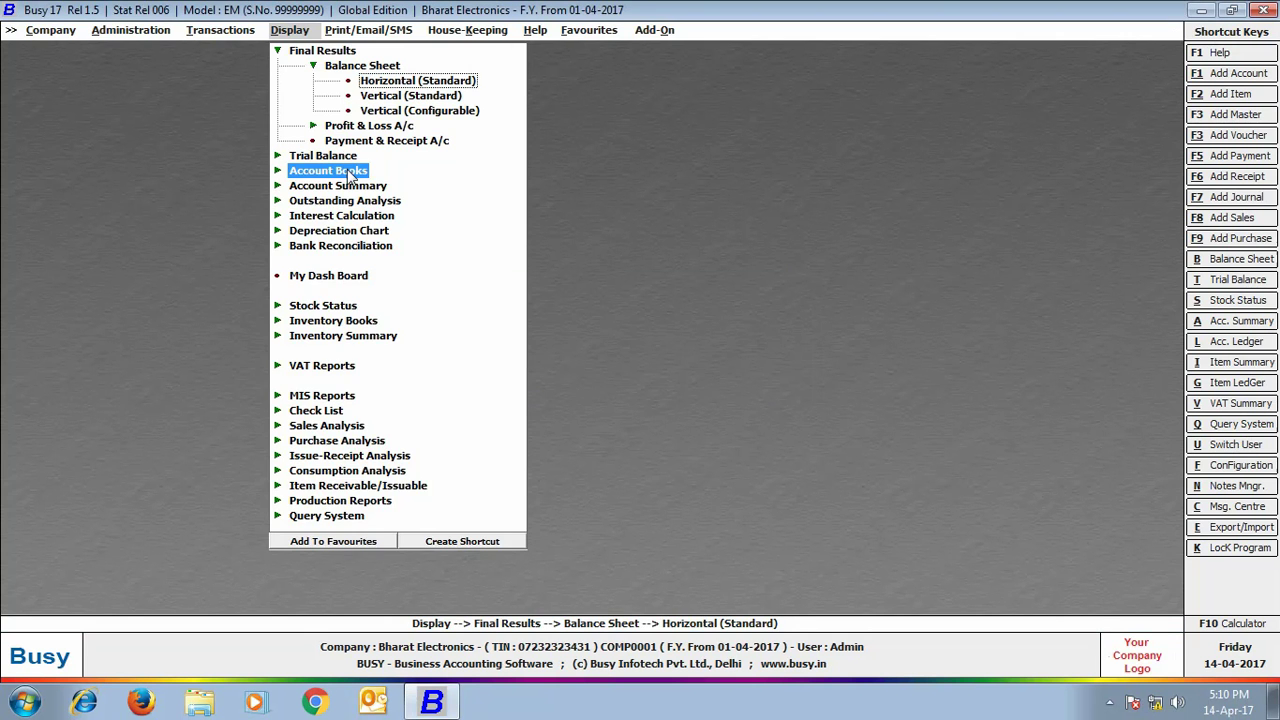
click(343, 200)
click(367, 216)
click(540, 388)
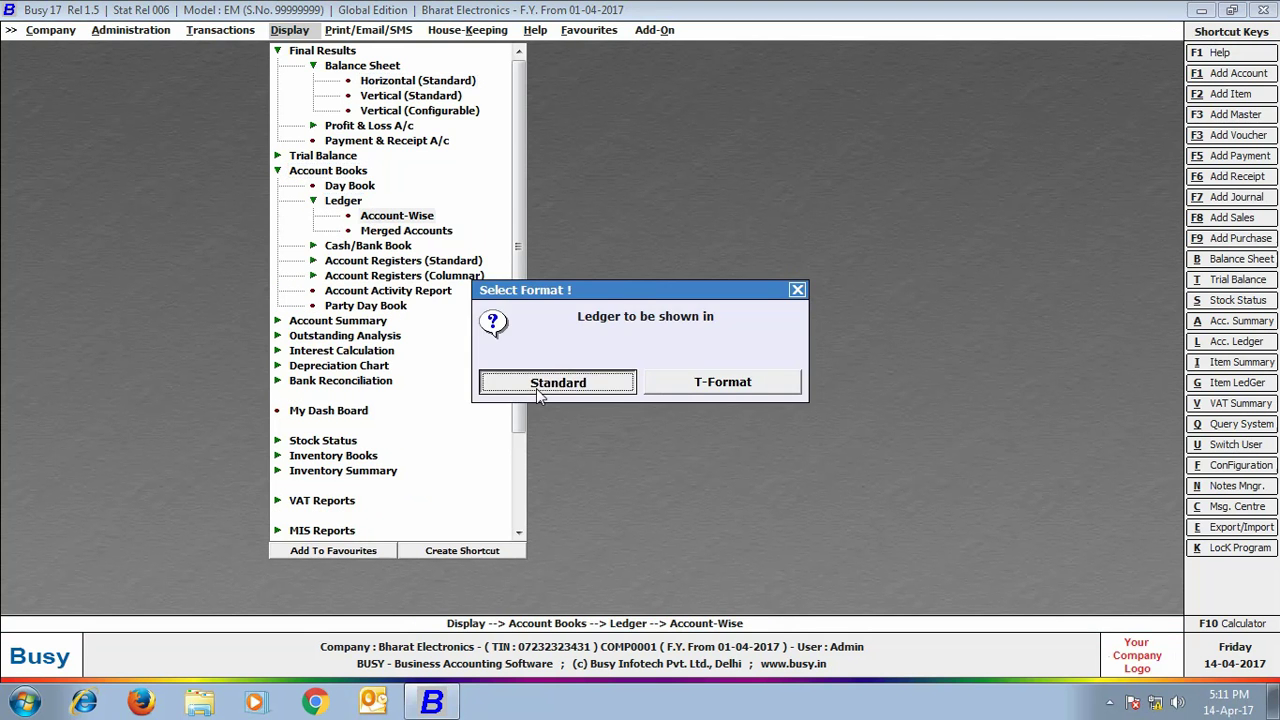
key(Return)
text(star)
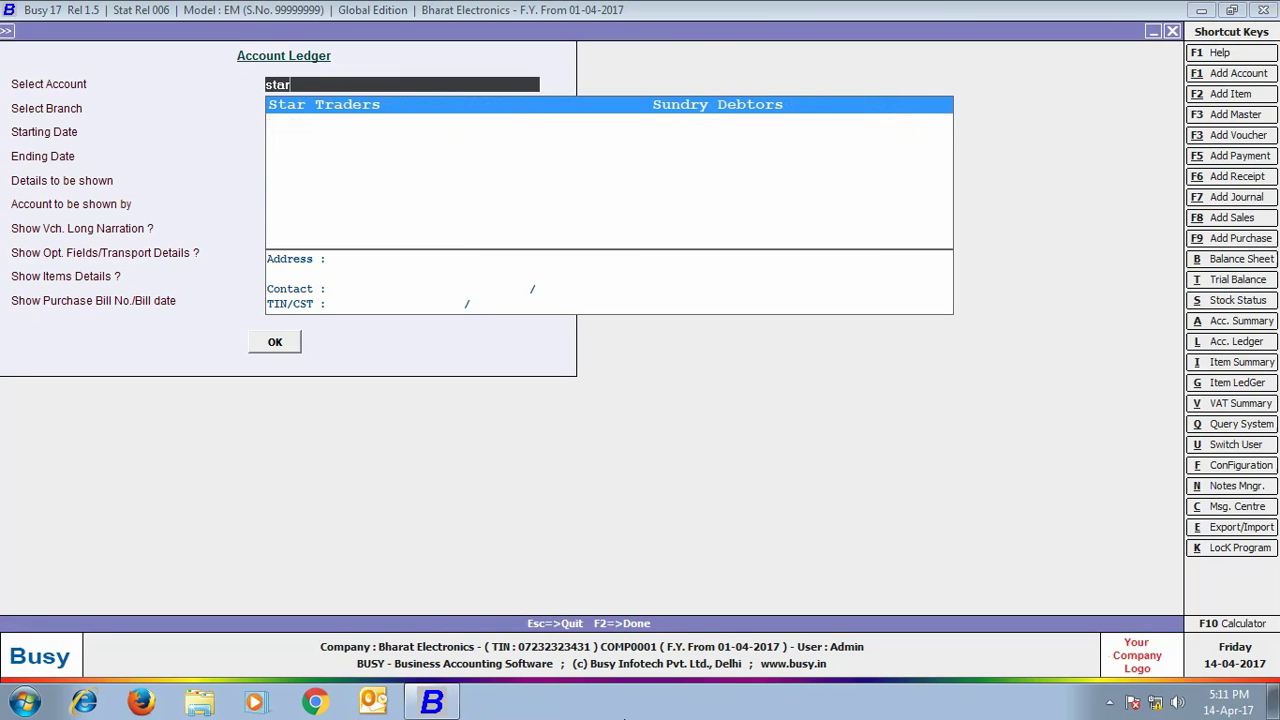
key(Return)
key(Return)
key(Return)
key(Return)
key(Return)
key(Return)
key(Return)
key(Return)
key(Return)
key(Return)
key(Return)
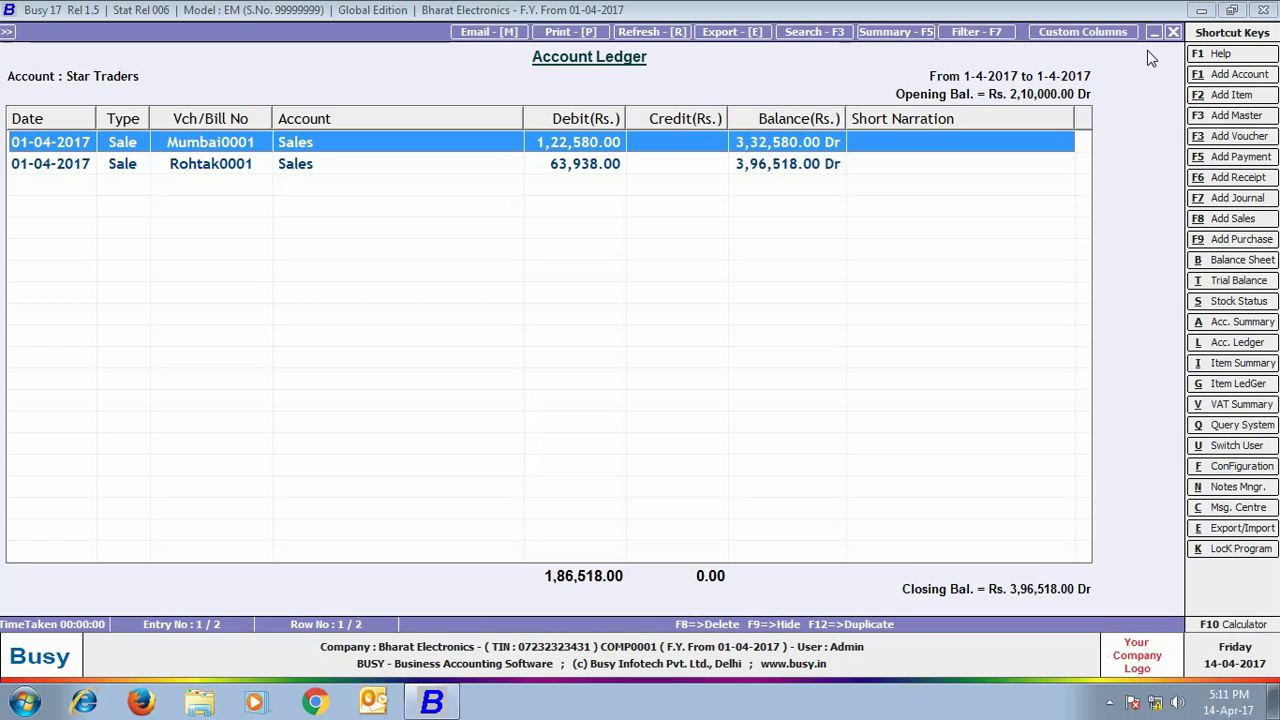
Re-run Star Traders' ledger for the Mumbai branch only, showing 2,17,580.00 Dr
click(1173, 32)
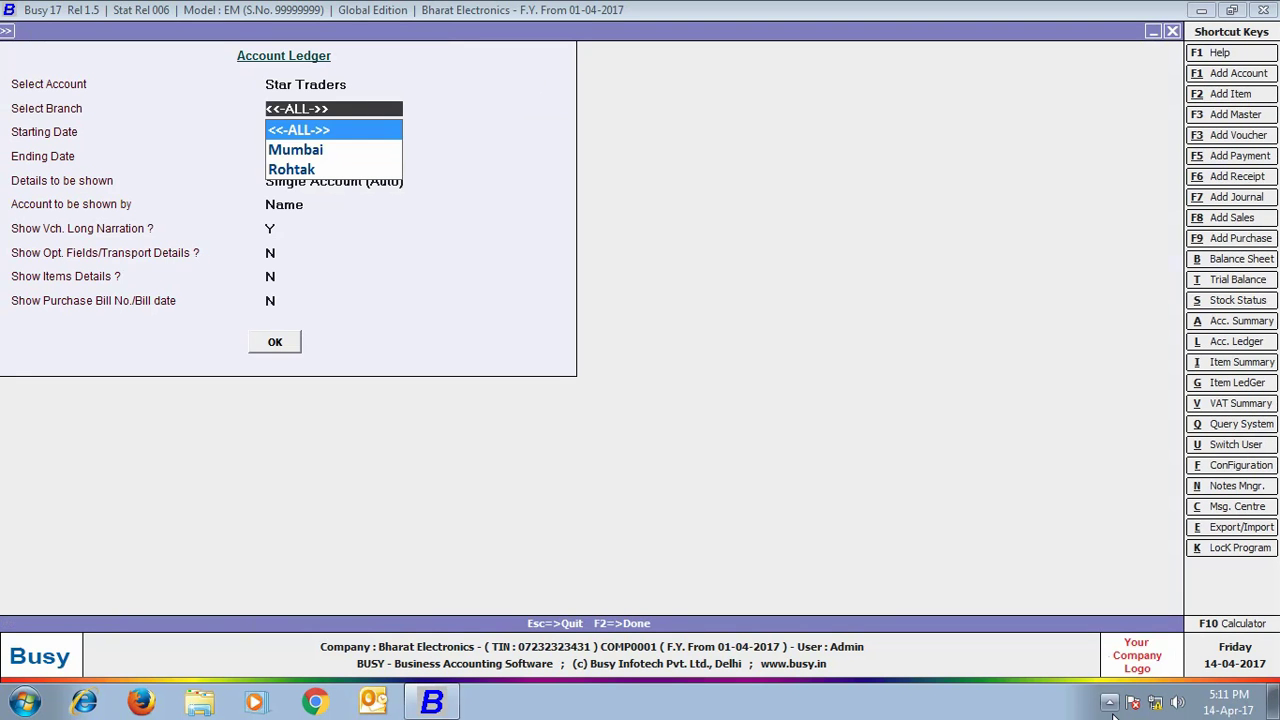
key(Down)
key(Return)
key(Return)
key(Return)
key(Return)
key(Return)
key(Return)
key(Return)
key(Return)
key(Return)
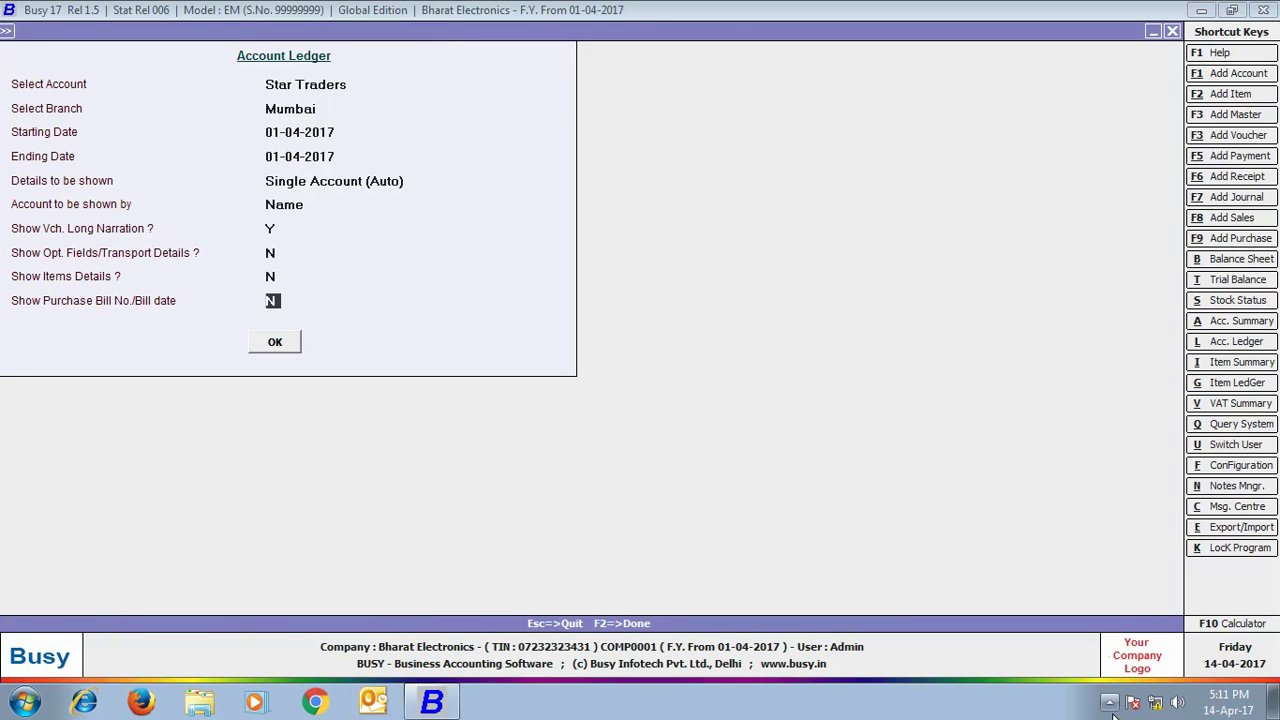
key(Return)
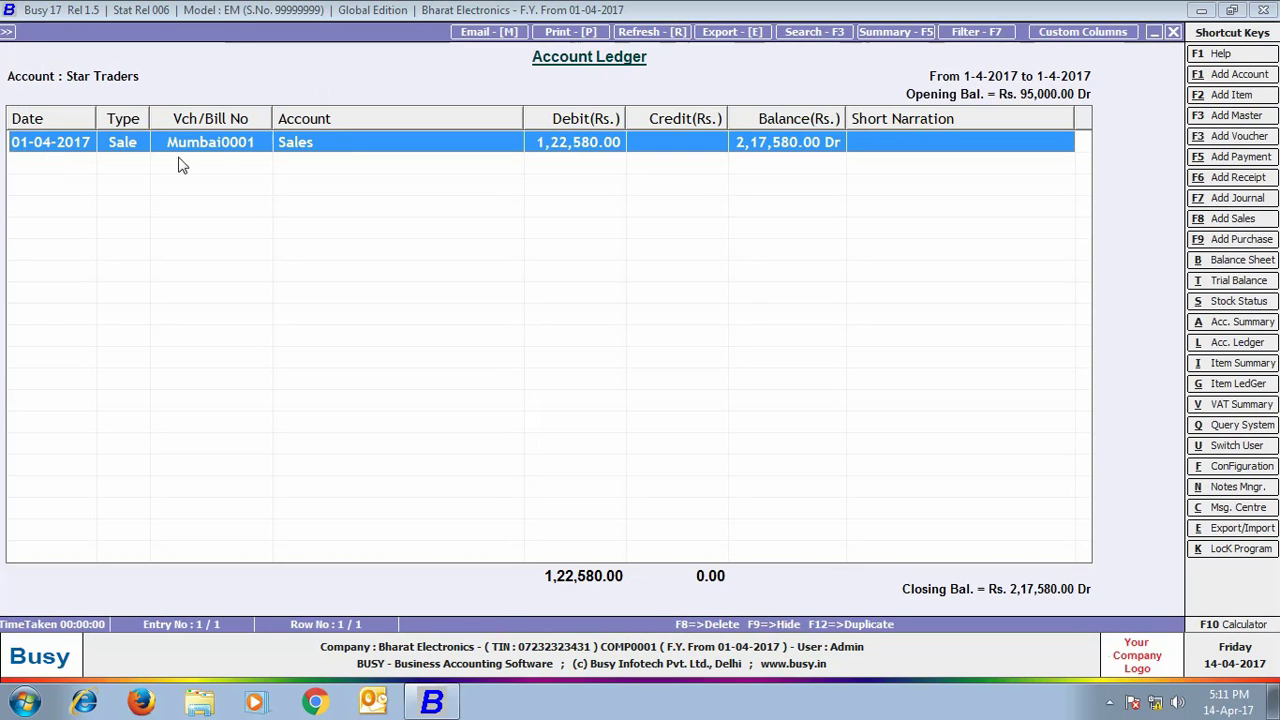
key(Escape)
key(Escape)
key(Escape)
key(Escape)
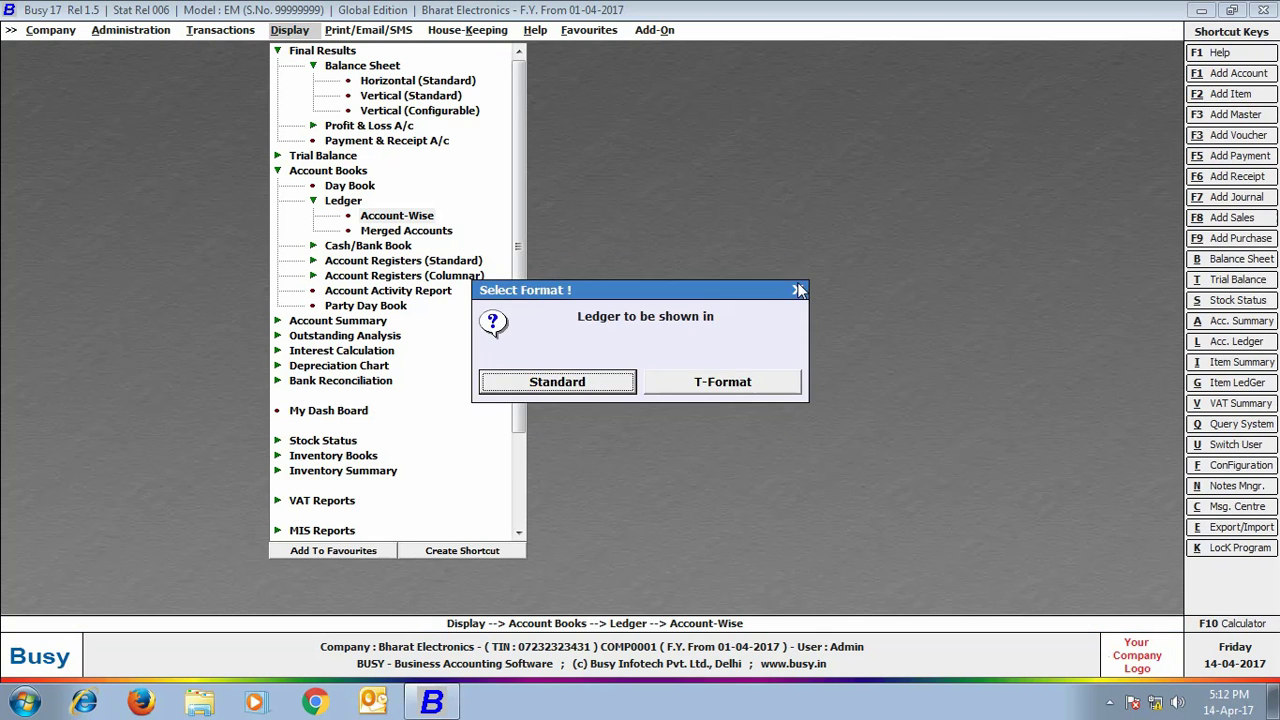
Show the balances-only alphabetical closing stock status for all material centres and items: 35.00 Pcs of Sony Bravia 32" LED TV
scroll(335, 388, down, 1)
click(337, 387)
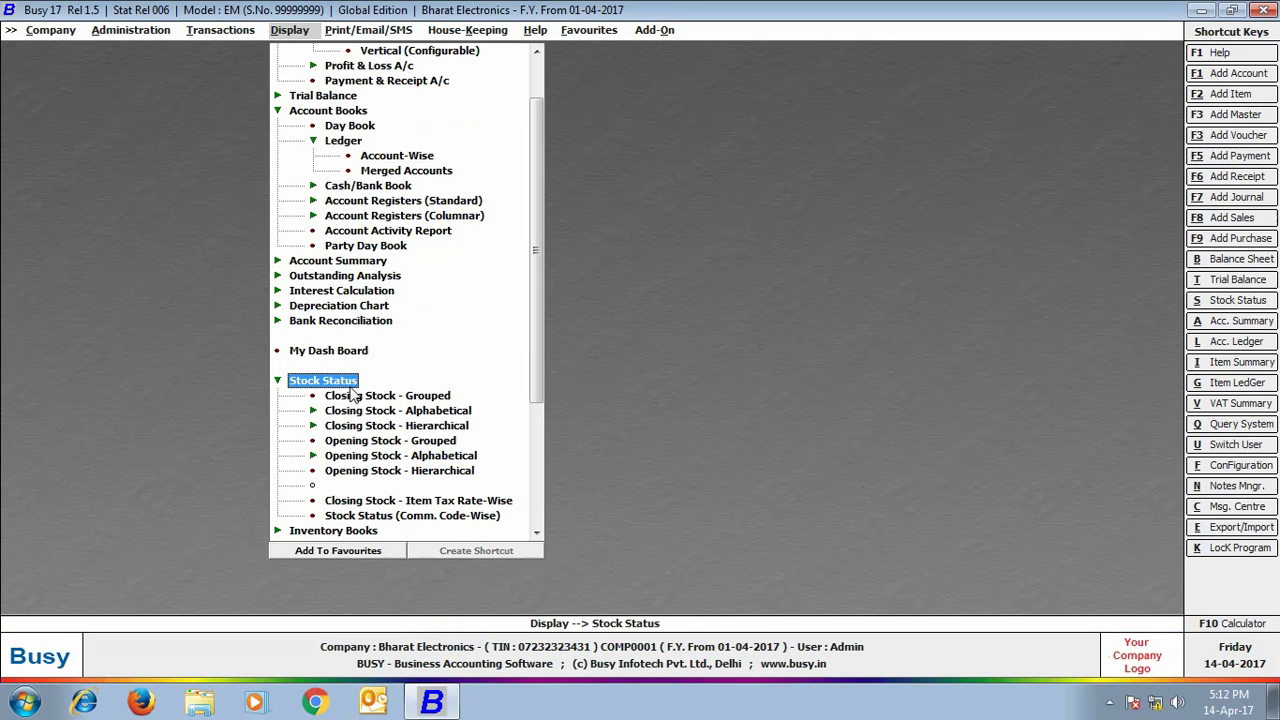
click(355, 413)
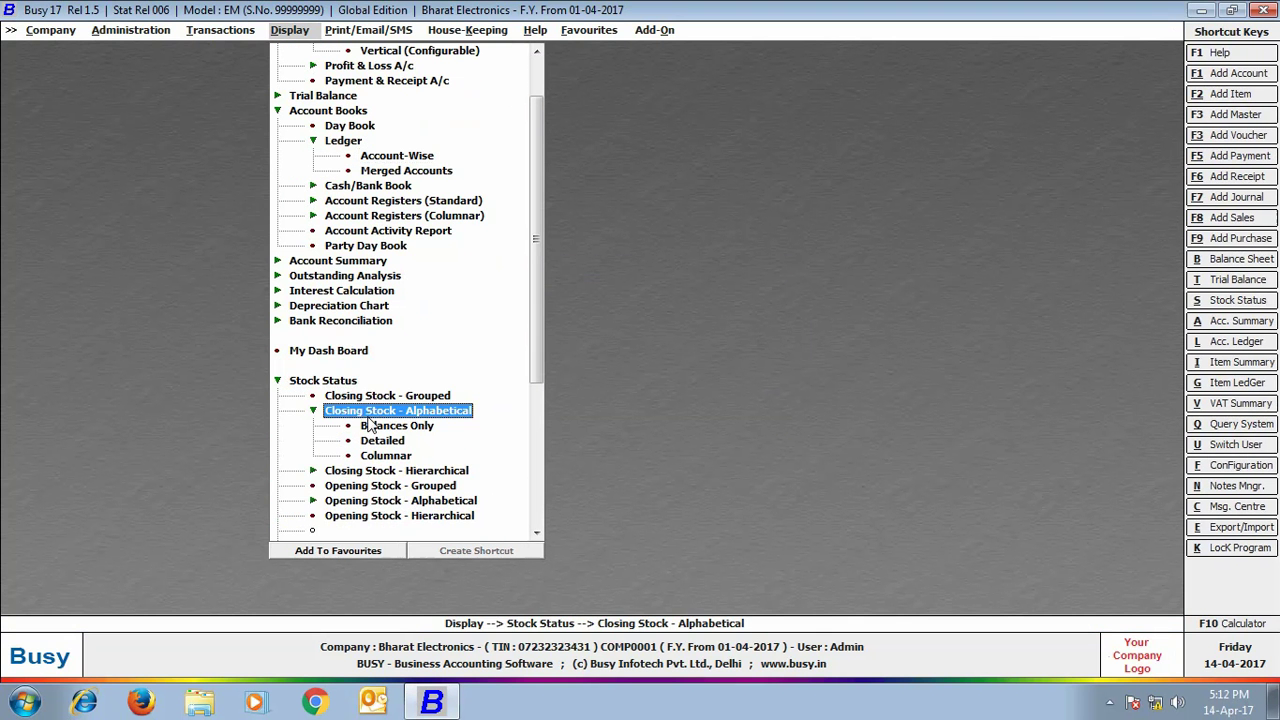
click(372, 428)
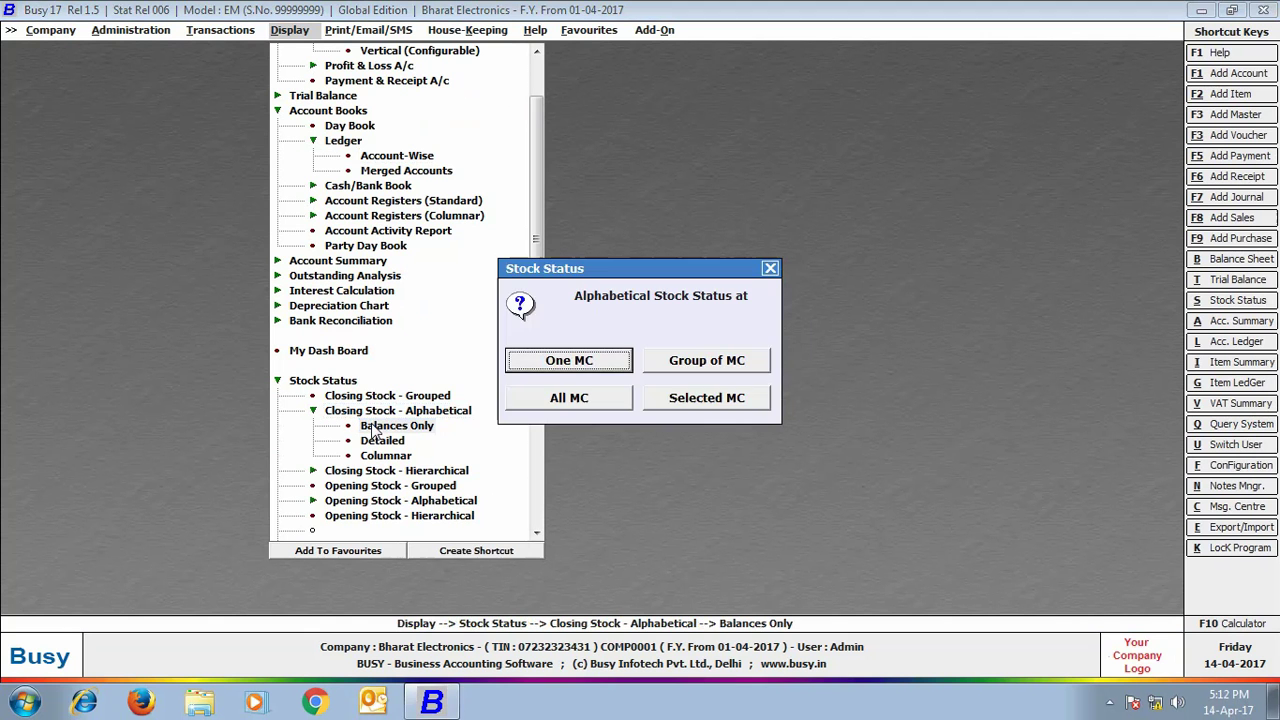
click(577, 400)
click(568, 361)
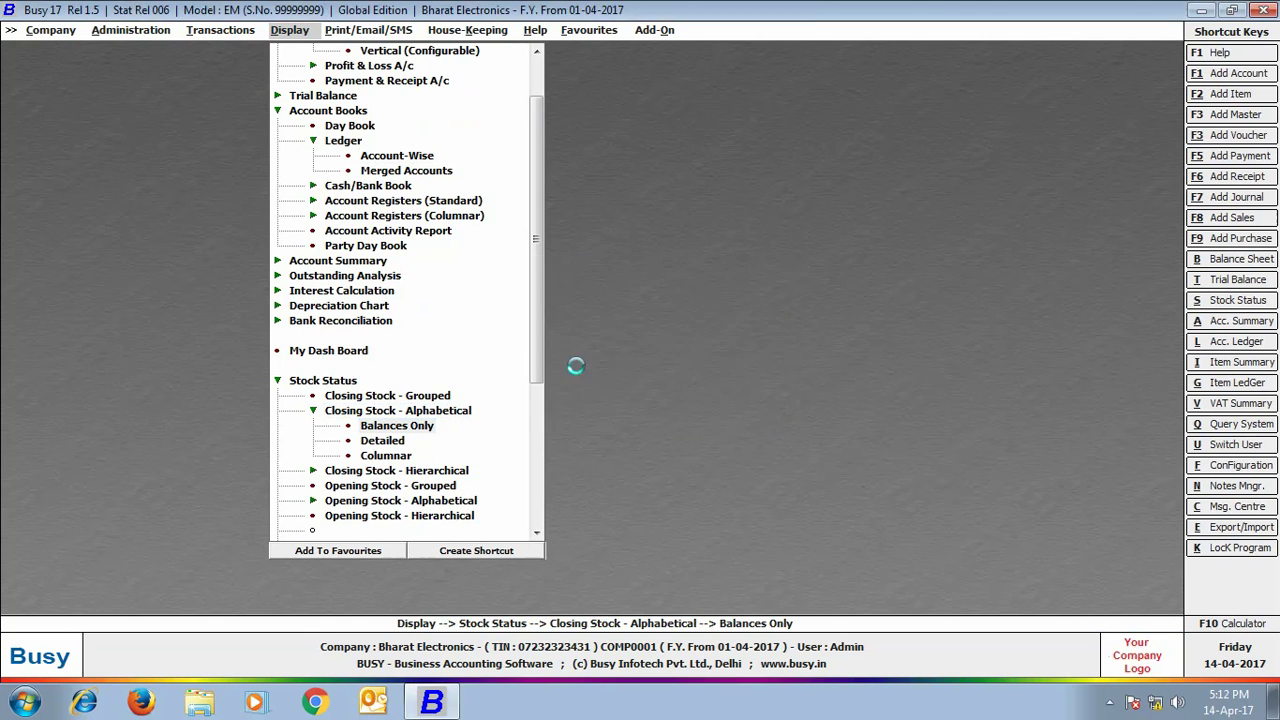
key(Return)
key(Return)
key(Return)
key(Return)
key(Return)
key(Return)
key(Return)
key(Return)
key(Return)
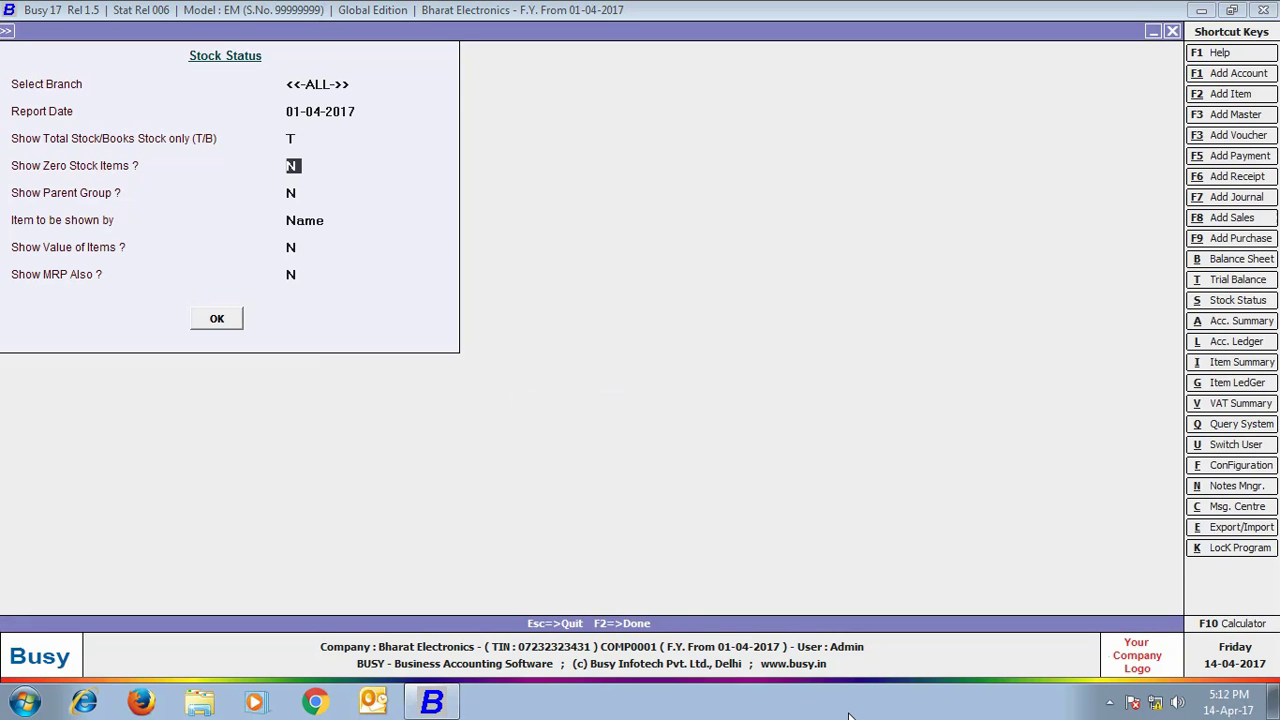
key(F2)
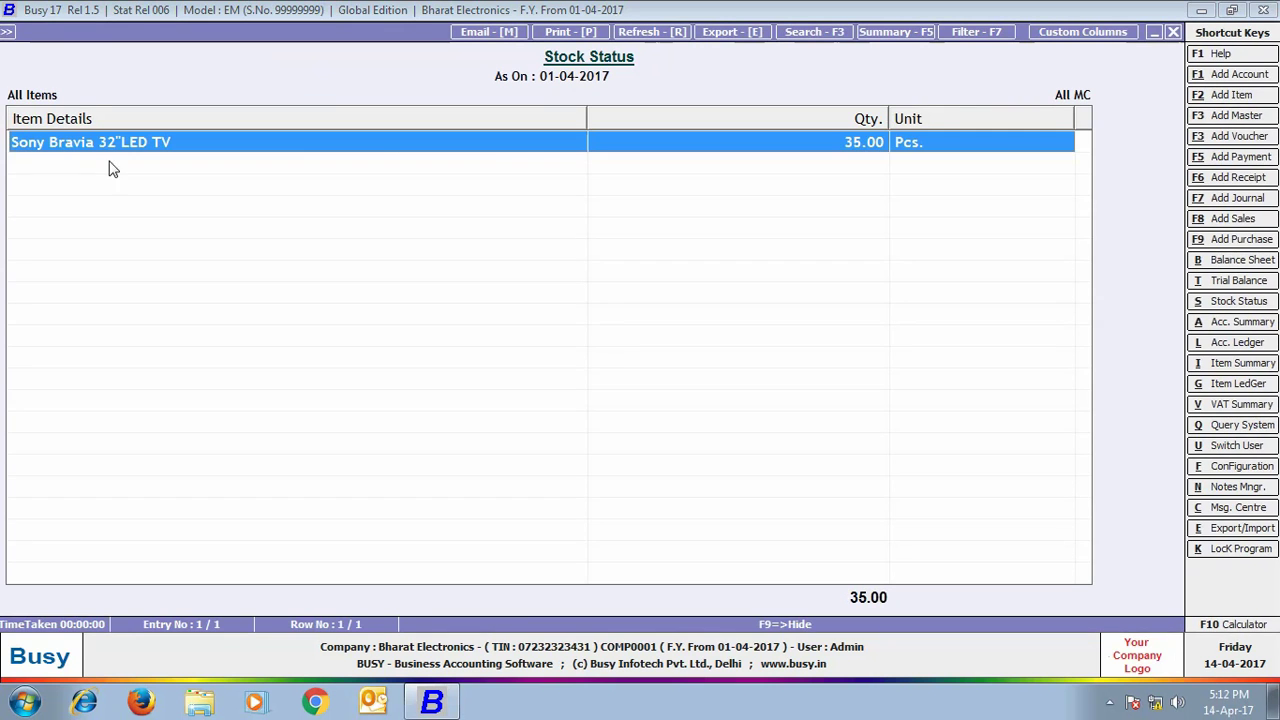
Show the same stock status for the Mumbai branch (18.00 Pcs), then close the reports
click(1174, 33)
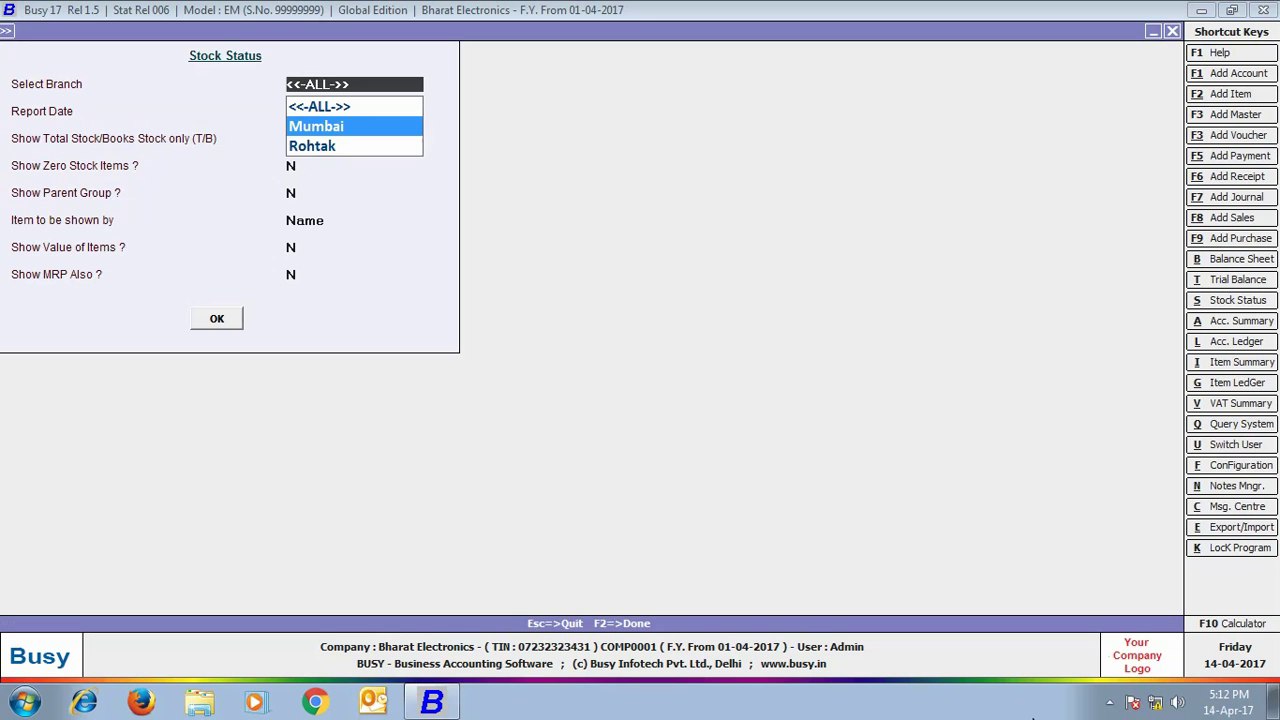
key(Return)
key(Return)
key(Return)
key(Return)
key(Return)
key(Return)
key(Return)
key(Return)
key(Return)
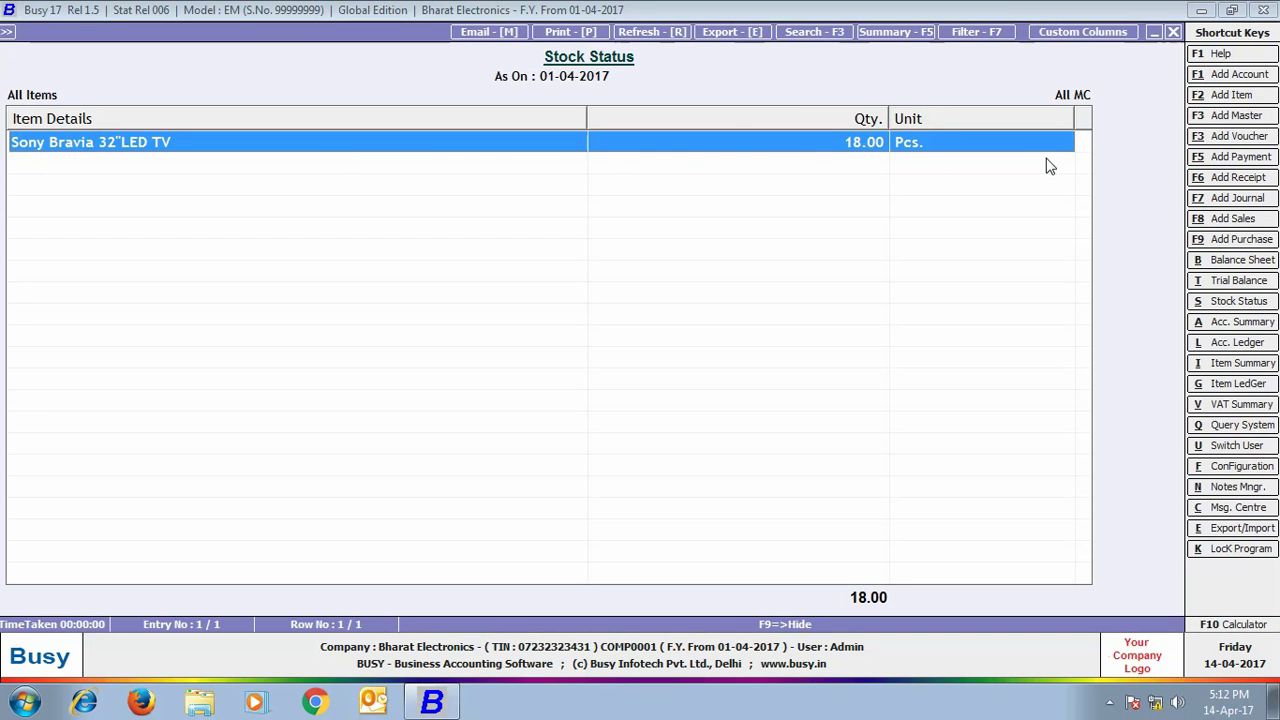
click(1173, 32)
key(Escape)
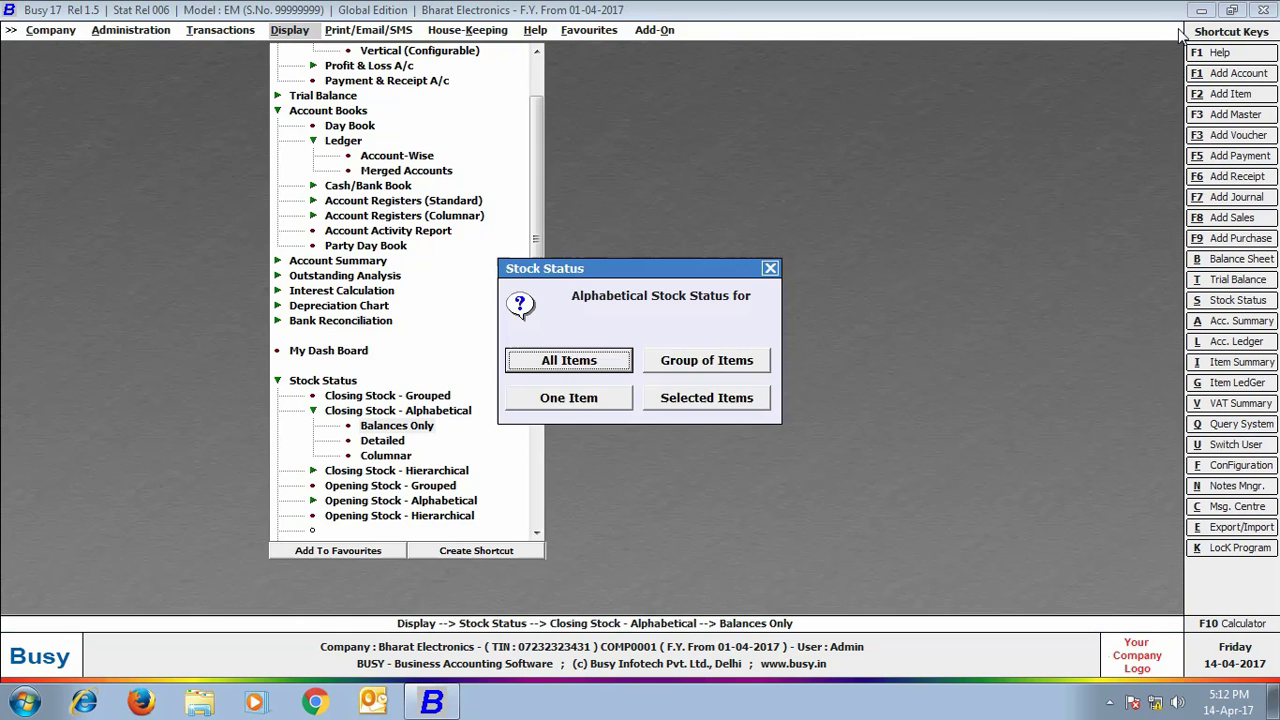
click(770, 268)
Close Bharat Electronics and reopen it, logging in as the Rohtak branch user
click(35, 37)
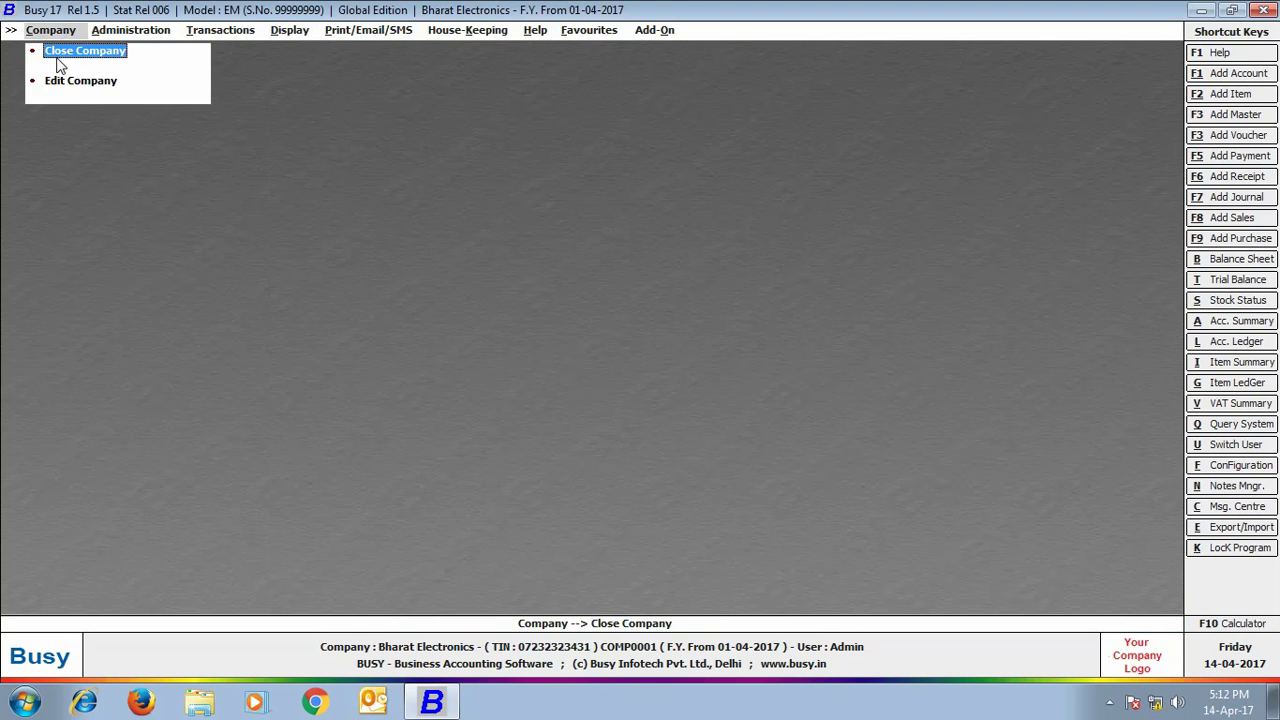
click(57, 50)
key(Return)
key(Return)
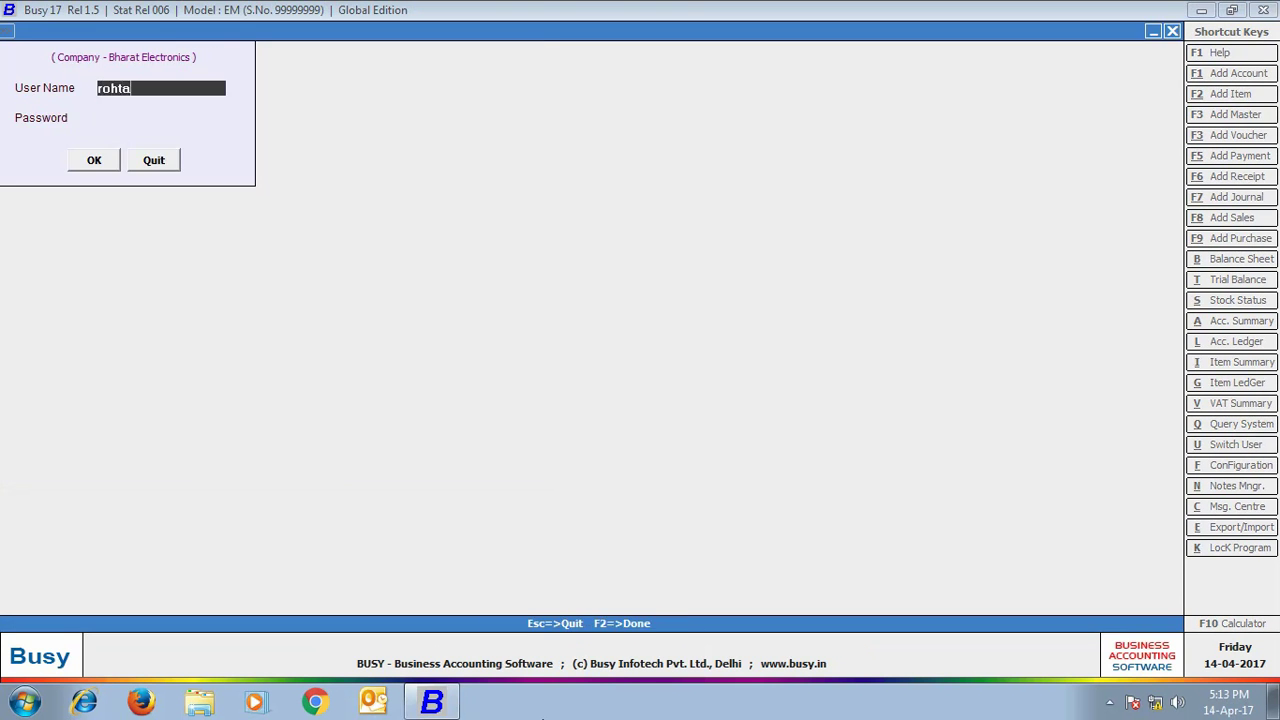
key(Return)
key(Return)
key(Return)
View the branch user's horizontal Balance Sheet, totalling 6,35,907.00, then close it
click(290, 30)
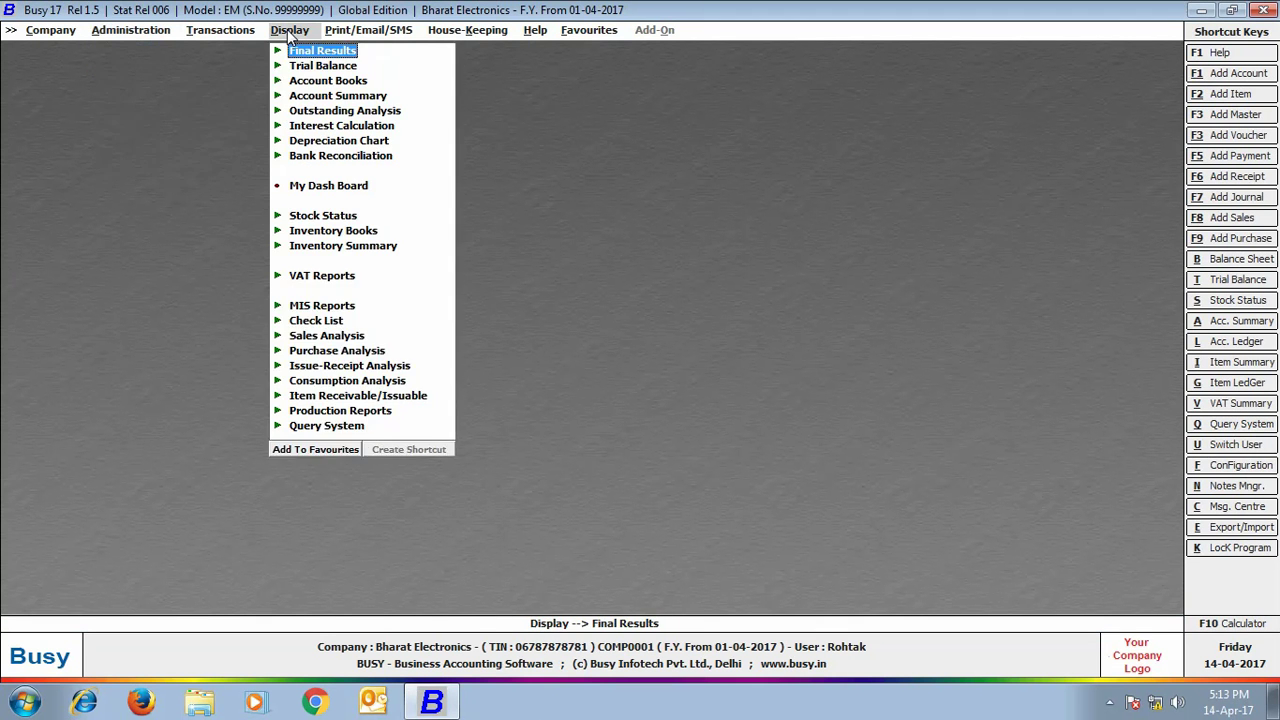
click(322, 50)
click(362, 65)
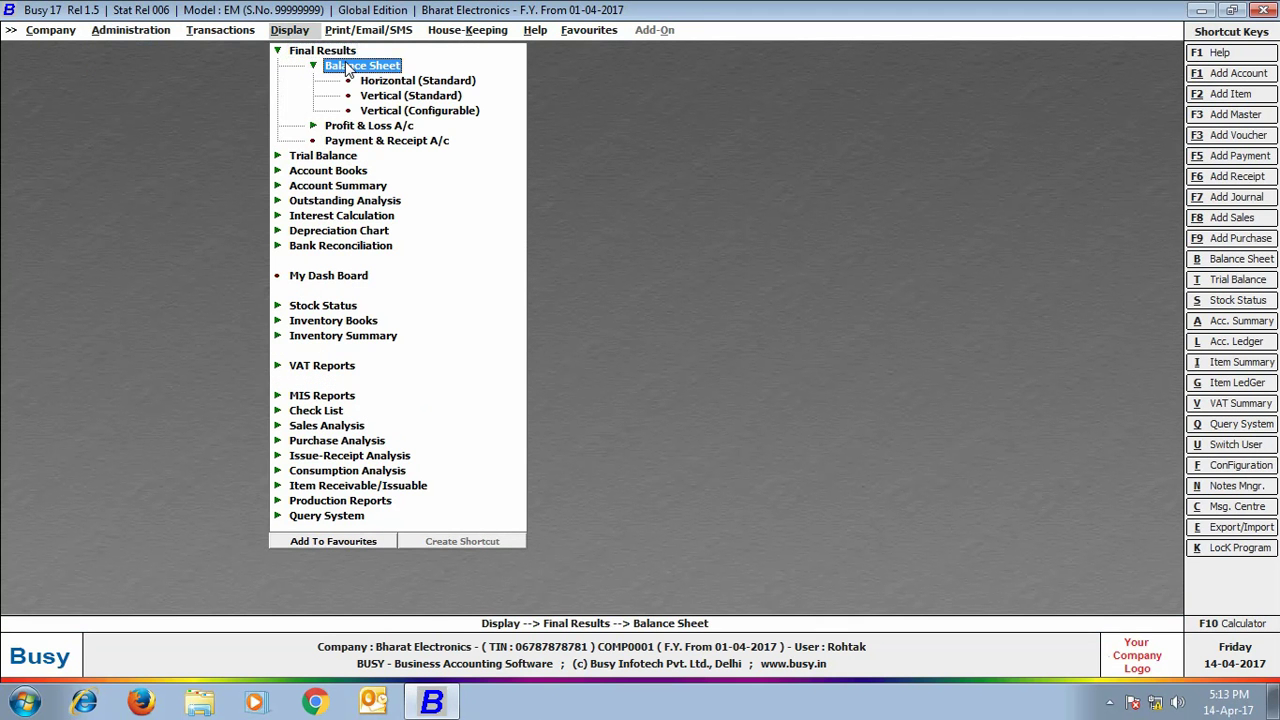
click(400, 82)
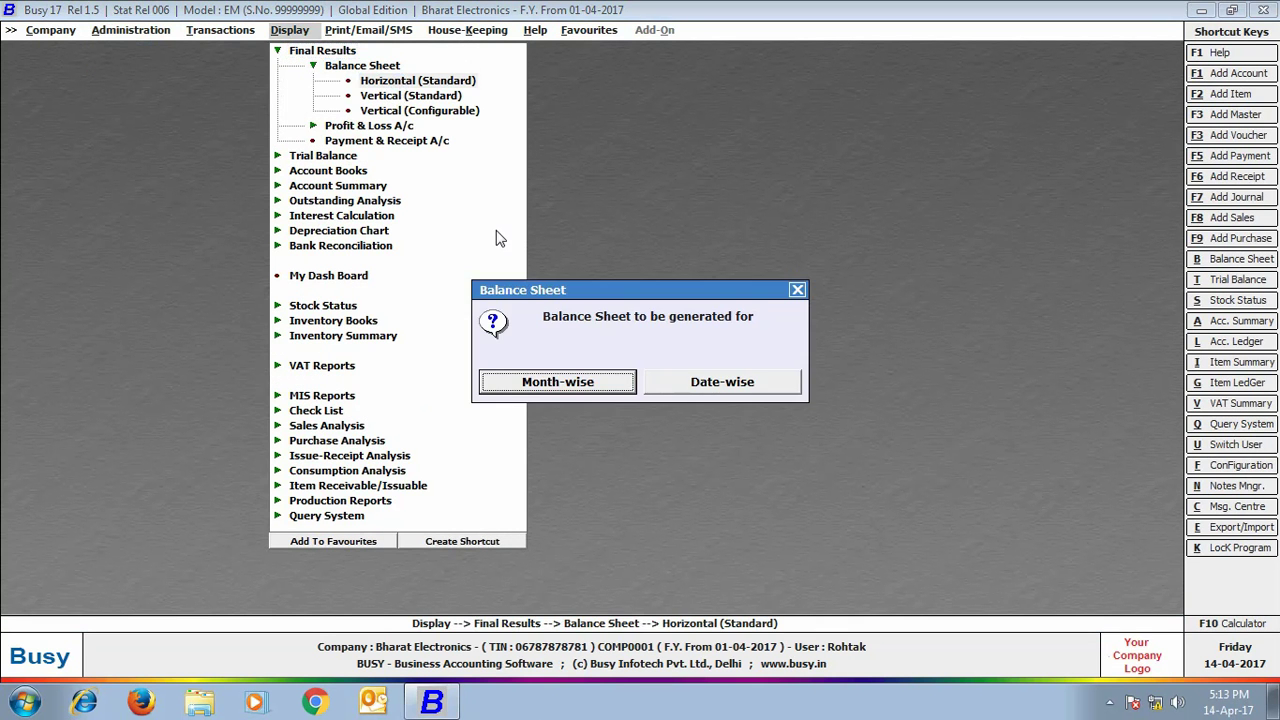
click(674, 381)
click(229, 349)
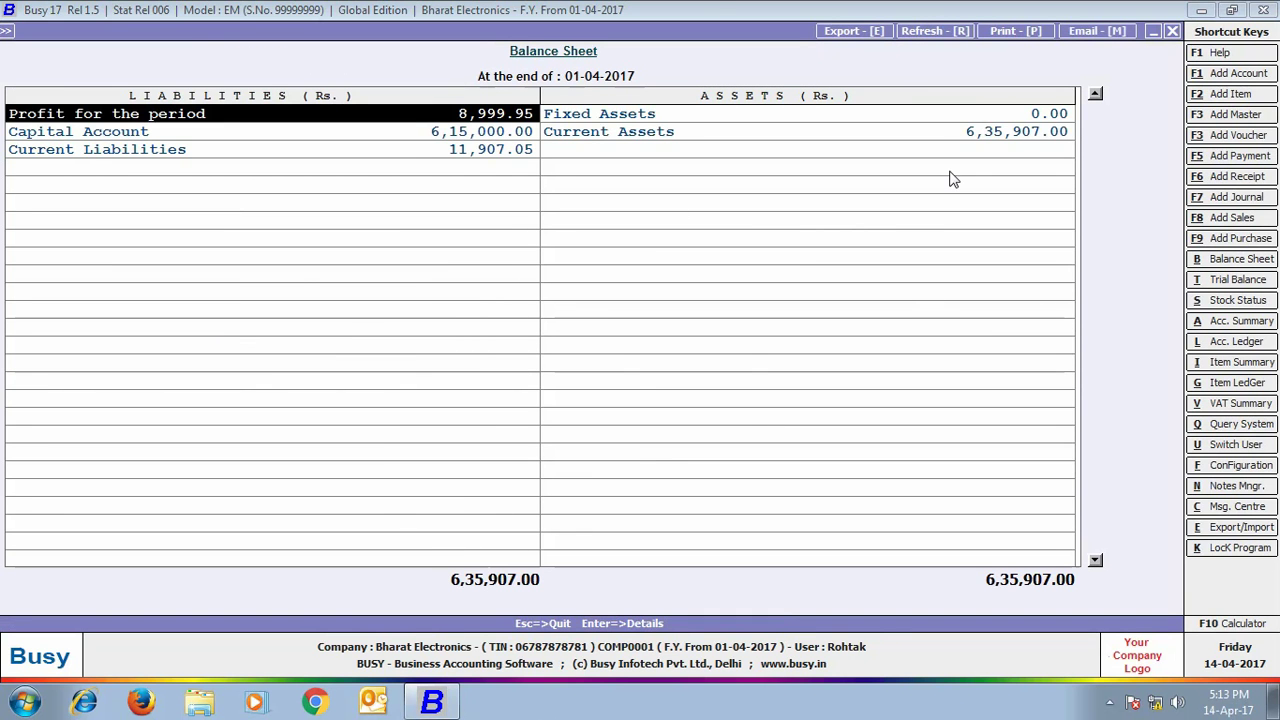
click(1172, 31)
key(Escape)
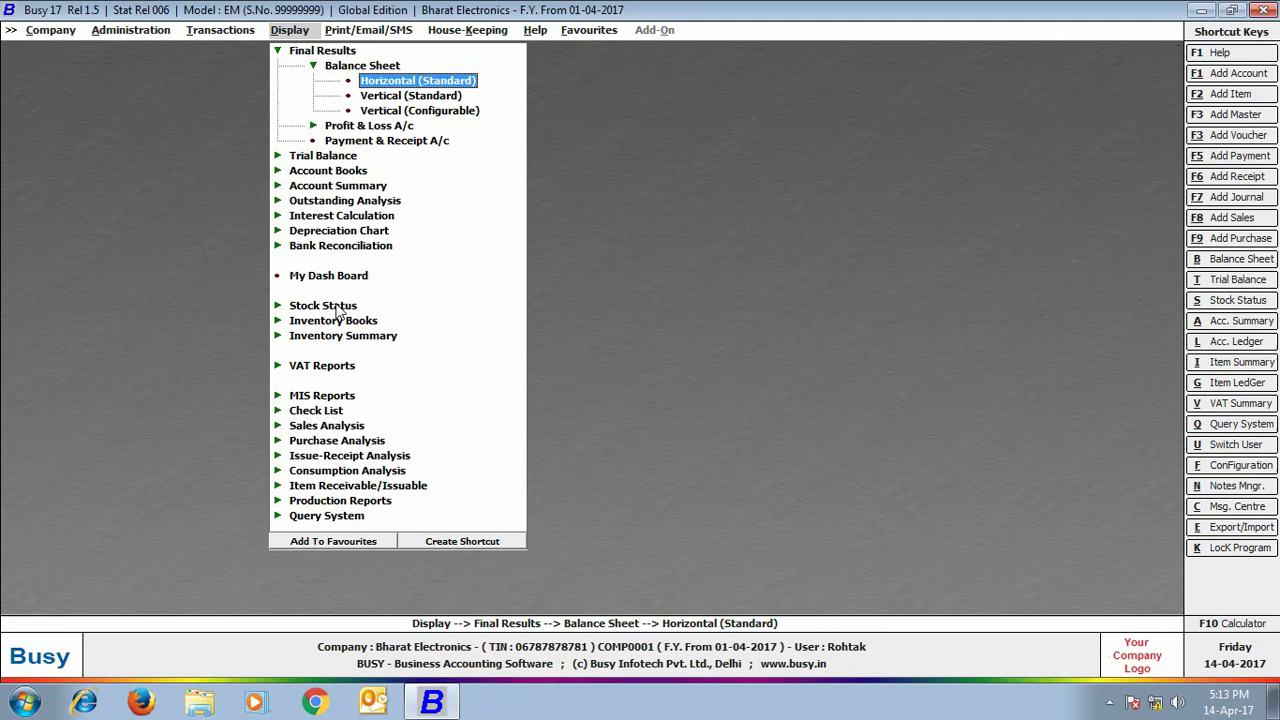
View the balances-only stock status for all material centres and items (17.00 Pcs), then exit the reports
click(330, 306)
click(365, 336)
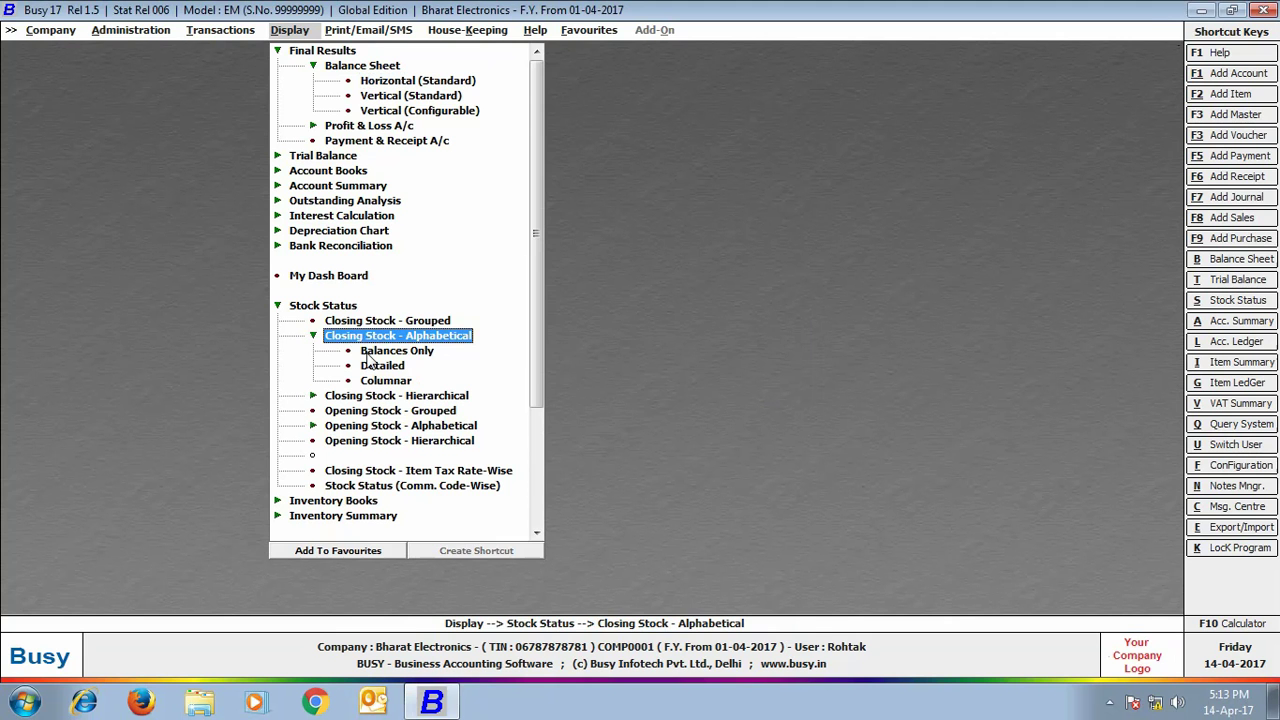
click(368, 358)
click(571, 317)
click(580, 277)
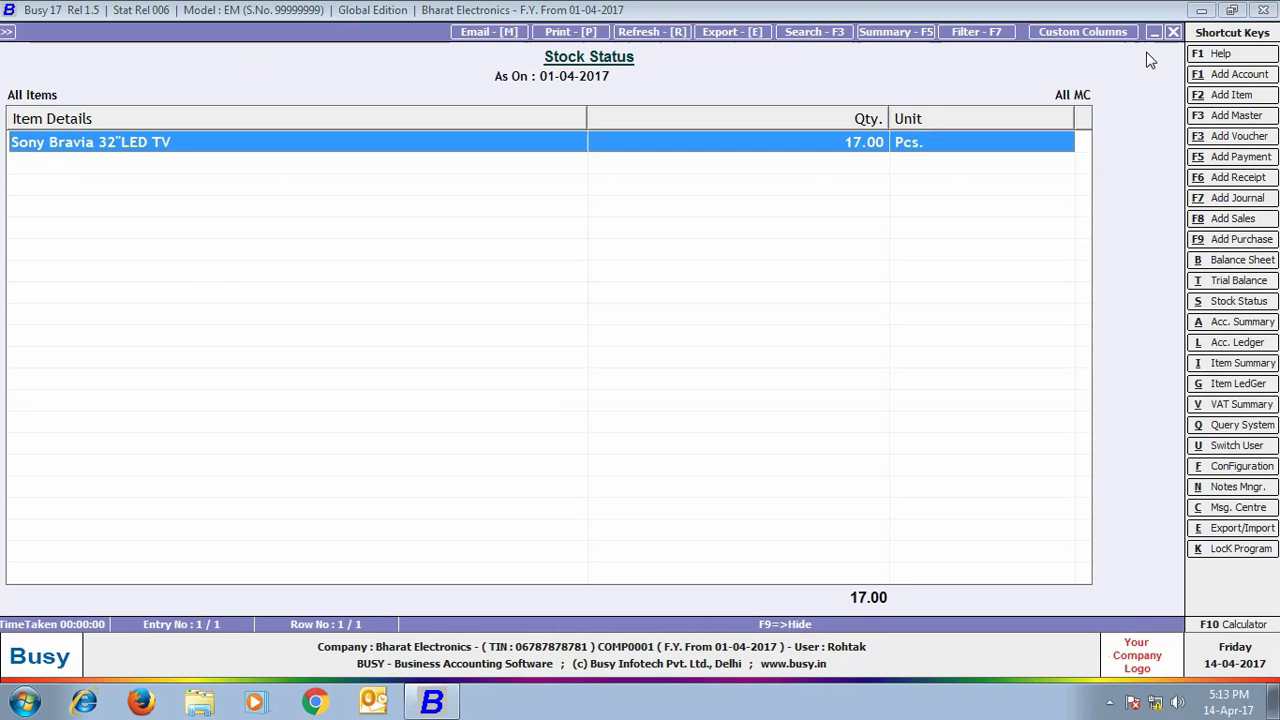
click(1173, 32)
key(Escape)
key(Escape)
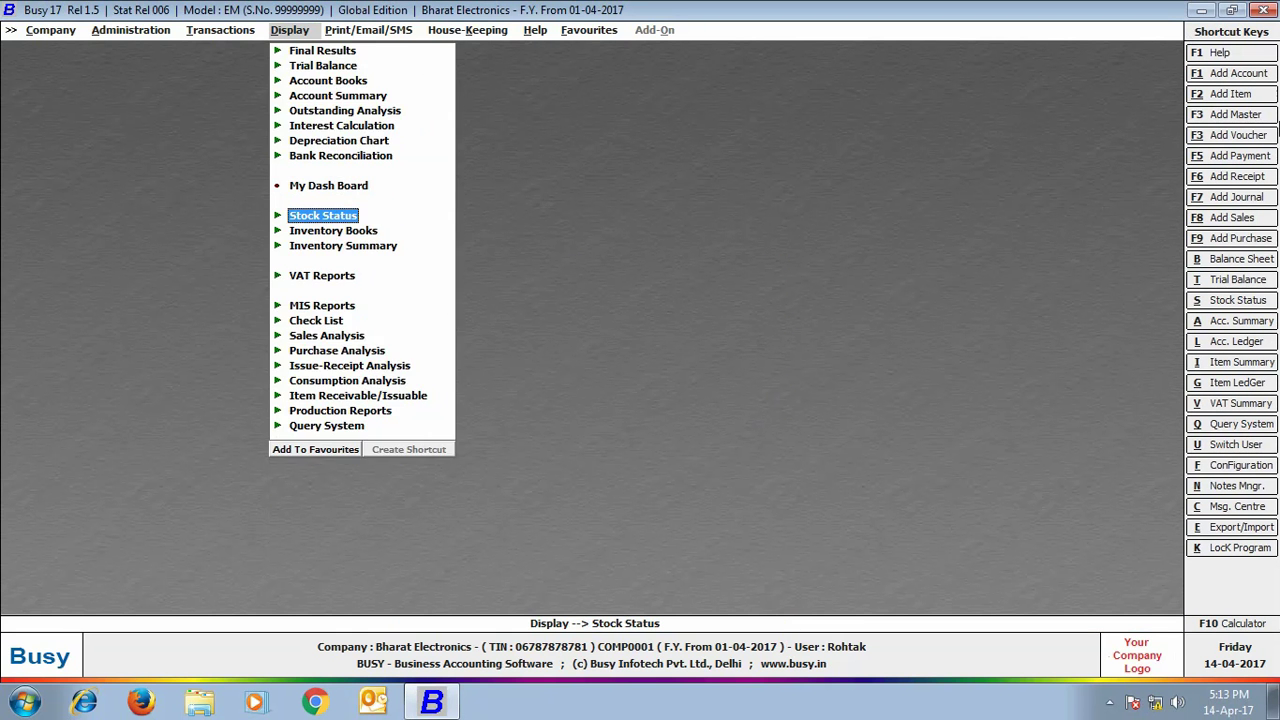
key(Escape)
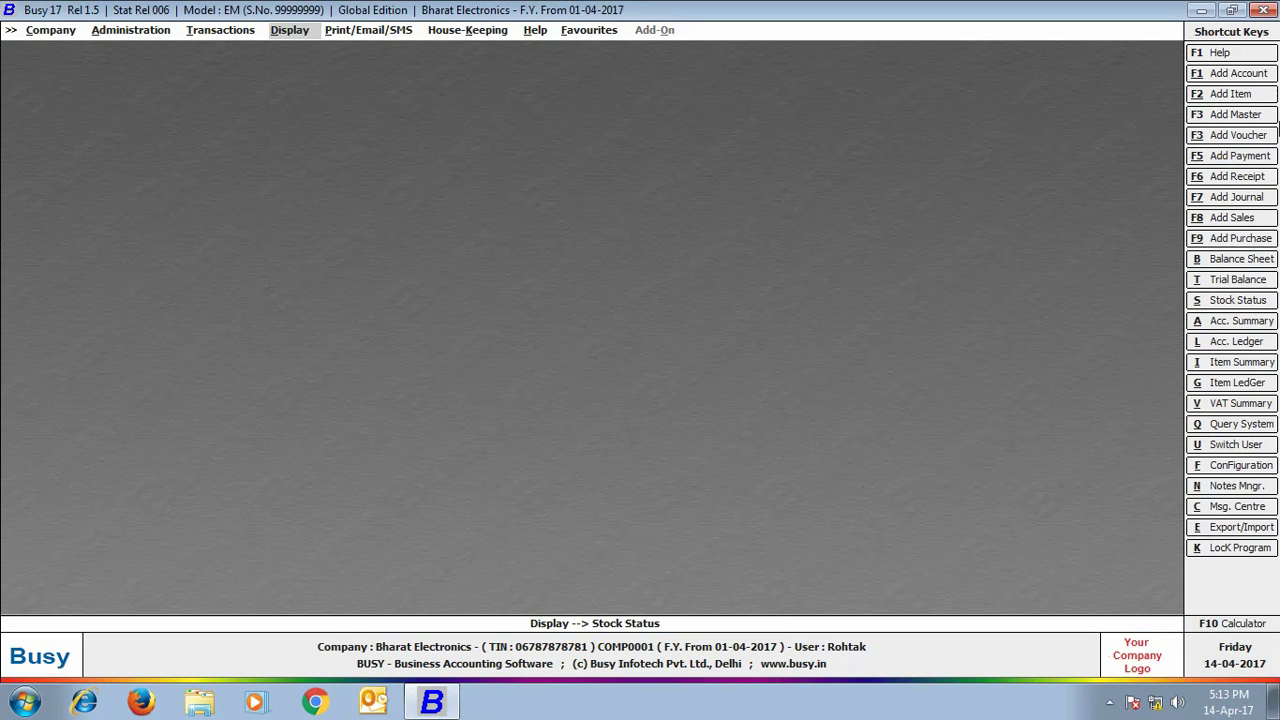